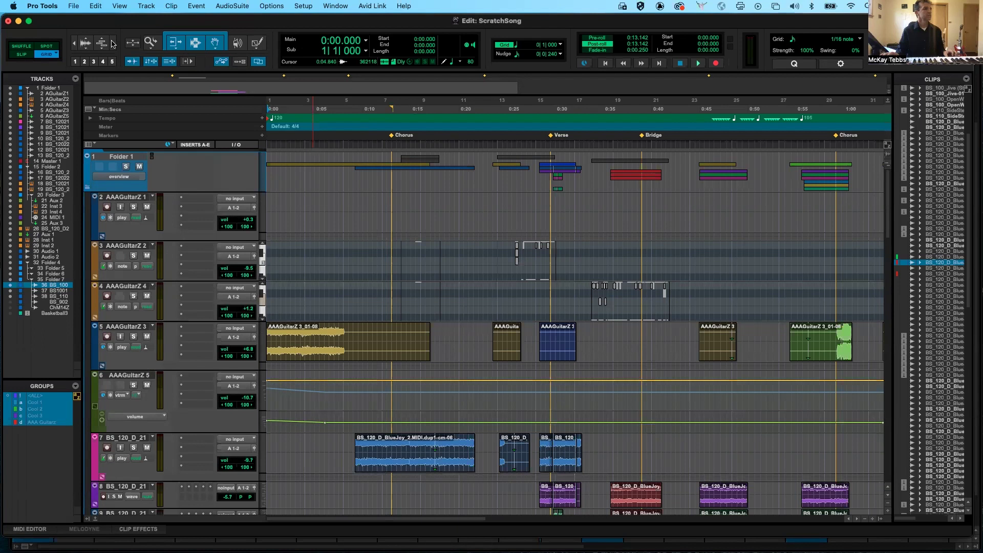
# Zoom the edit timeline horizontally in and out, ranging from a wide song overview to a closer view of the opening bars
pyautogui.click(113, 44)
pyautogui.click(110, 43)
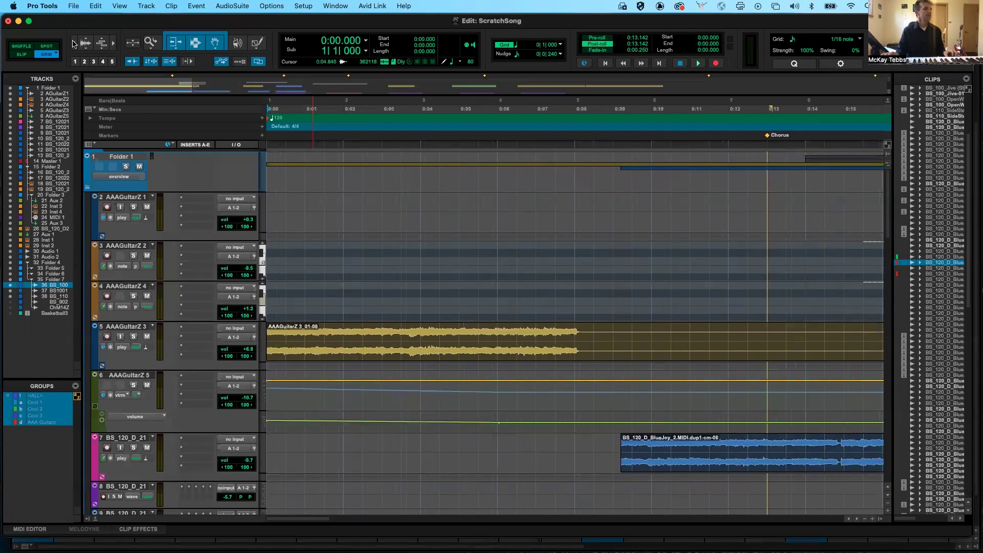
pyautogui.click(74, 44)
pyautogui.click(74, 43)
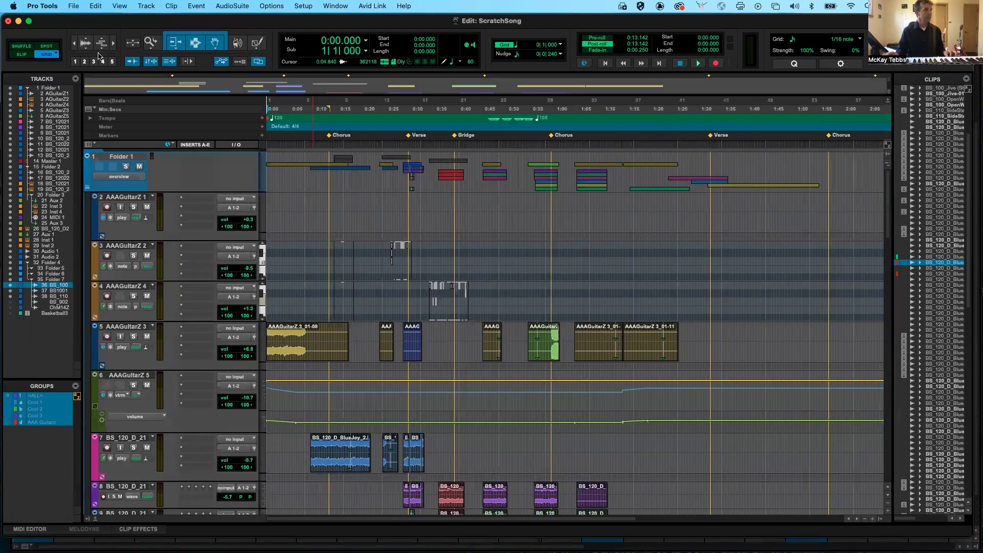
pyautogui.click(113, 44)
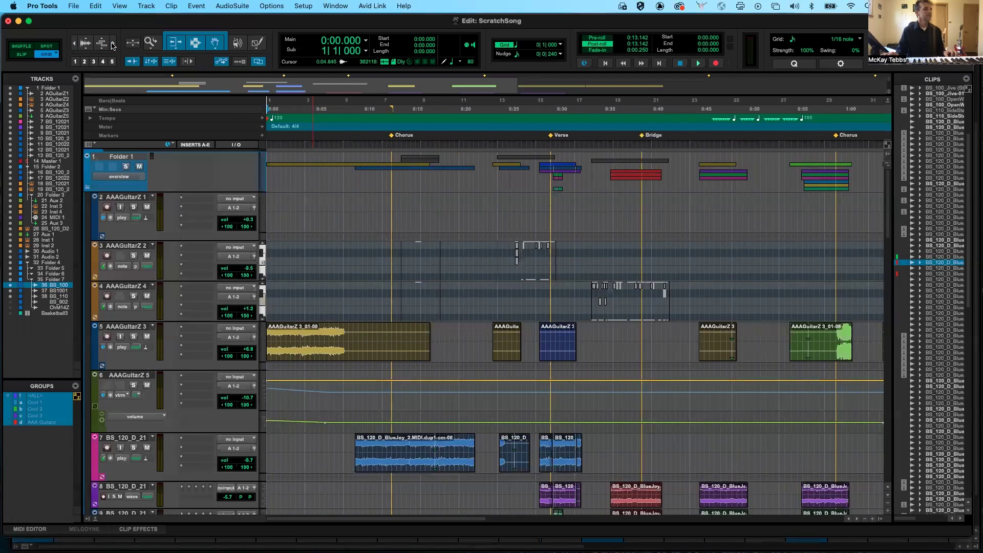
pyautogui.click(113, 44)
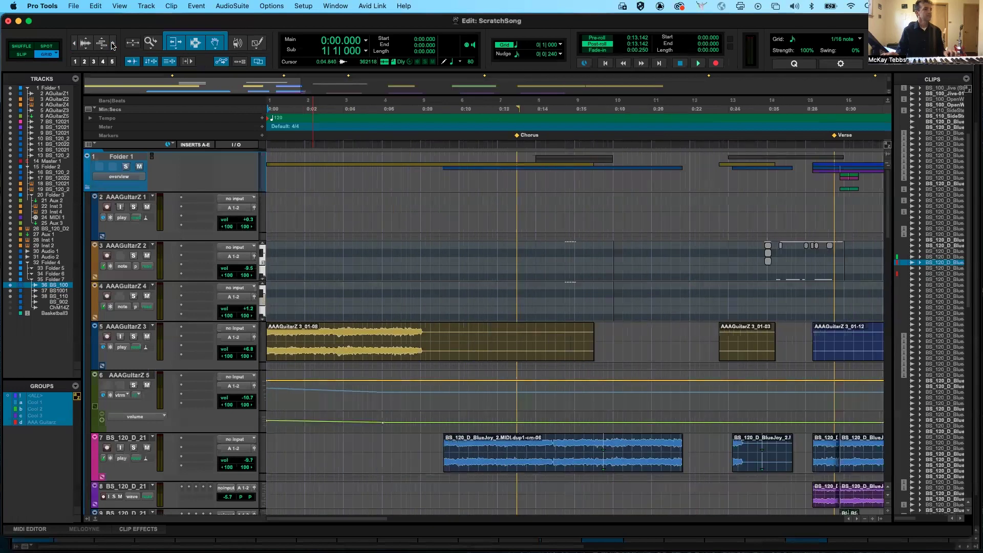
pyautogui.click(74, 44)
pyautogui.press('super+bracketright')
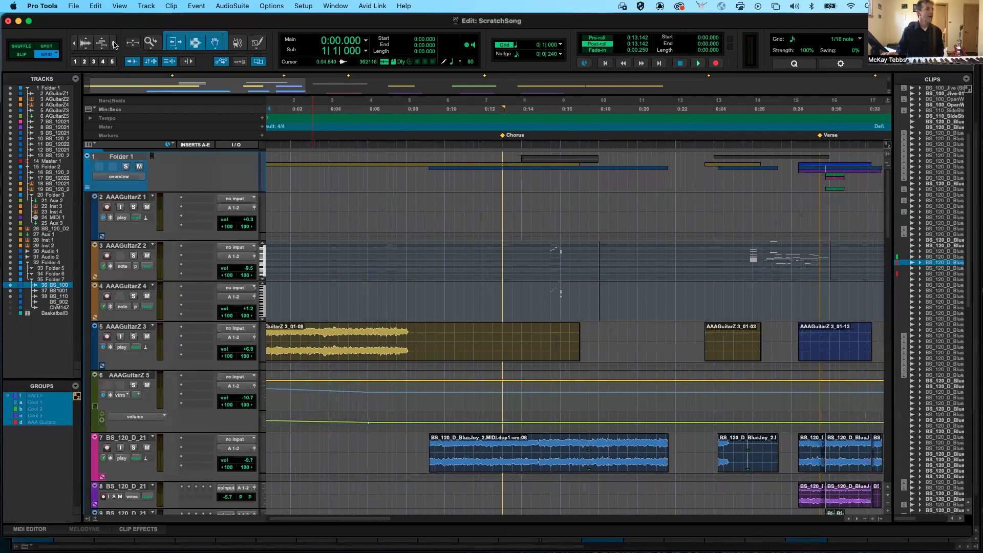
pyautogui.click(114, 44)
pyautogui.press('super+bracketleft')
pyautogui.press('super+bracketleft')
pyautogui.press('super+bracketleft')
pyautogui.press('super+bracketleft')
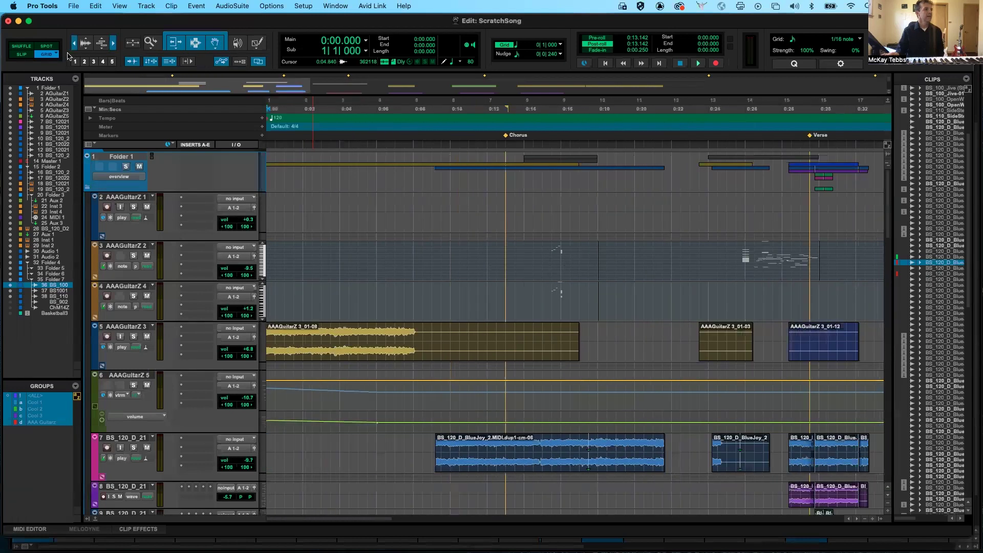
pyautogui.press('super+bracketright')
pyautogui.press('super+bracketleft')
pyautogui.press('super+bracketright')
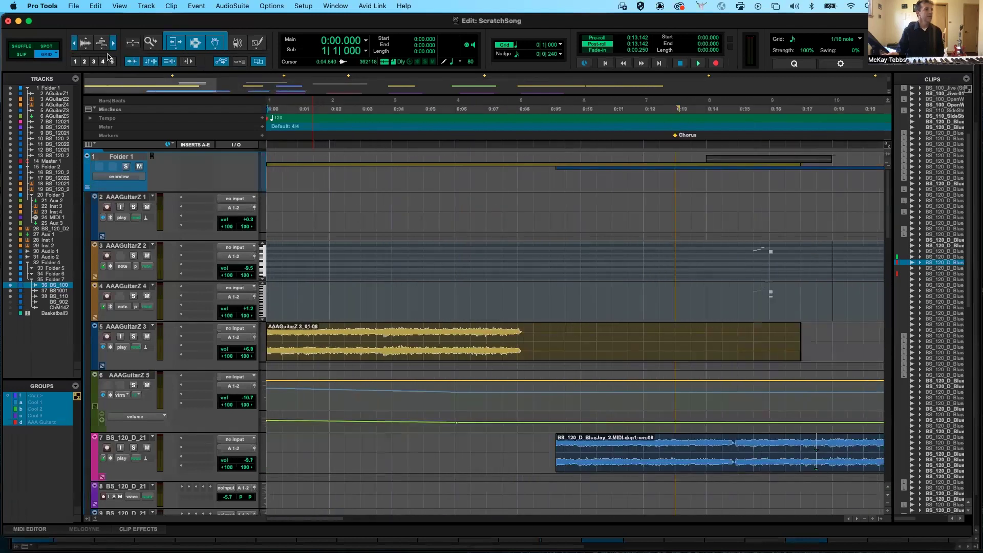
pyautogui.press('super+bracketleft')
pyautogui.press('super+bracketright')
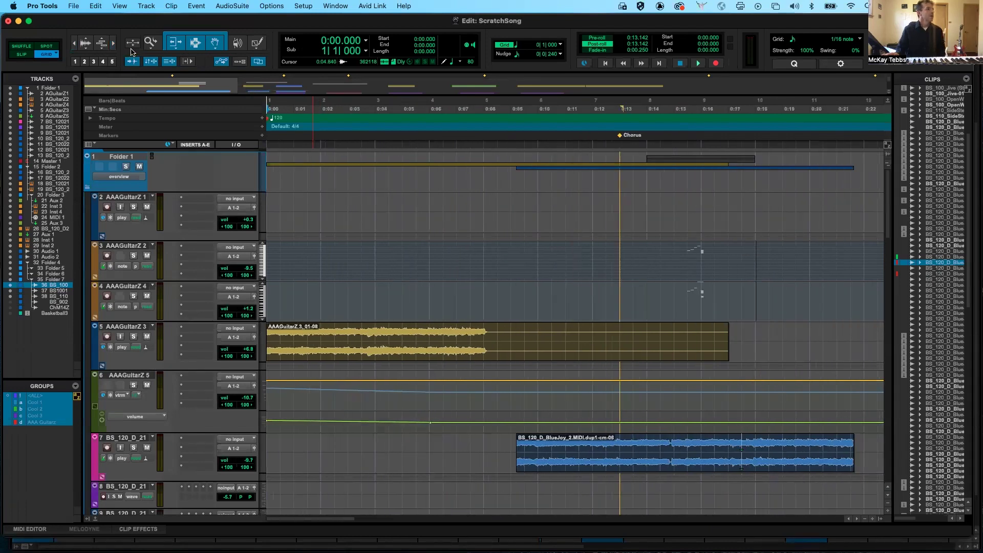
# Zoom-toggle the selected BS_100_Jive track to fill the edit area and cancel the toggle, repeating the toggle once more
pyautogui.click(133, 45)
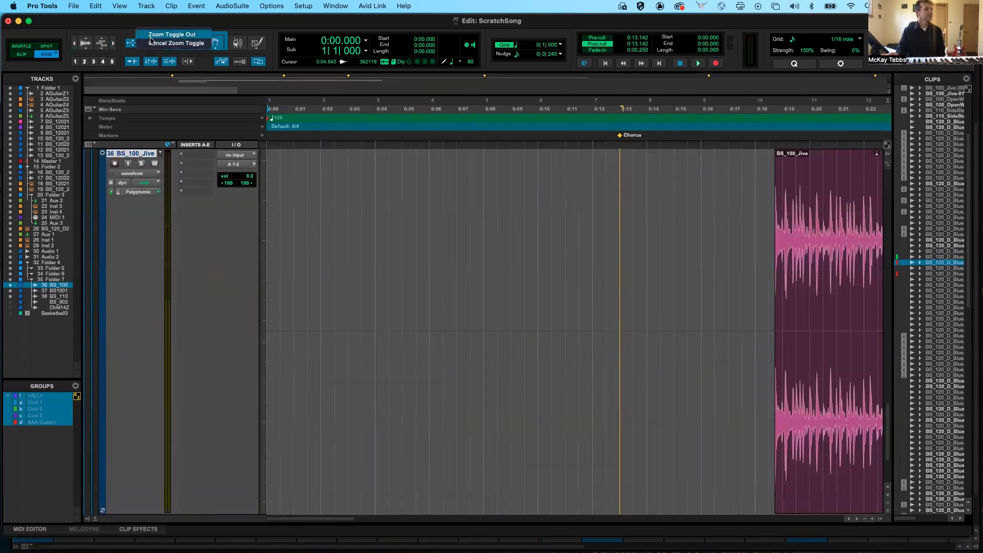
pyautogui.click(151, 41)
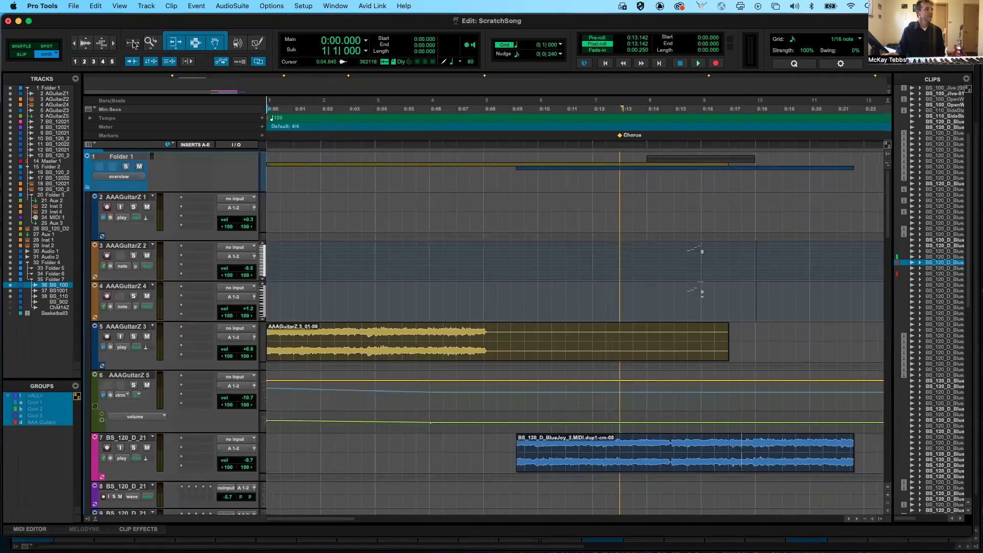
pyautogui.click(133, 45)
pyautogui.click(133, 45)
pyautogui.click(134, 45)
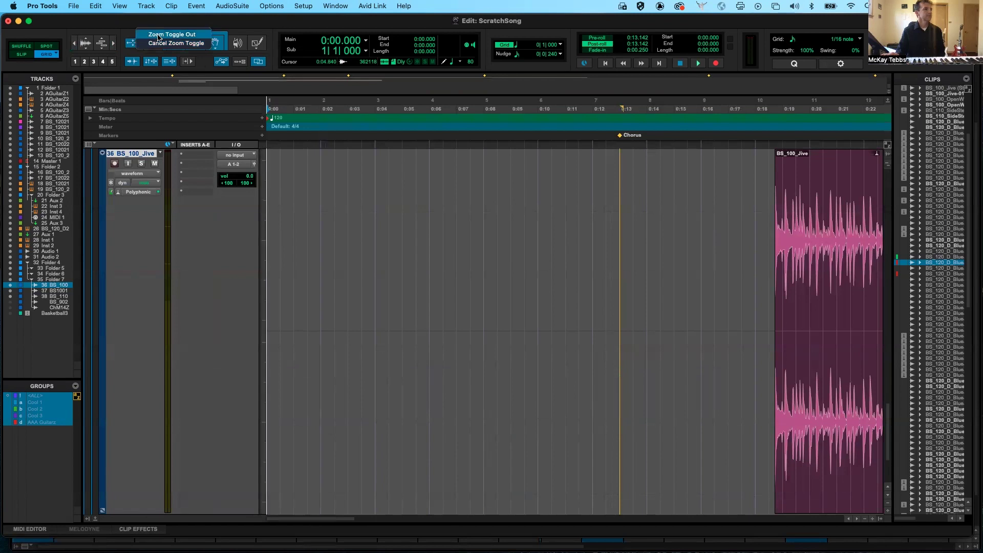
pyautogui.click(149, 42)
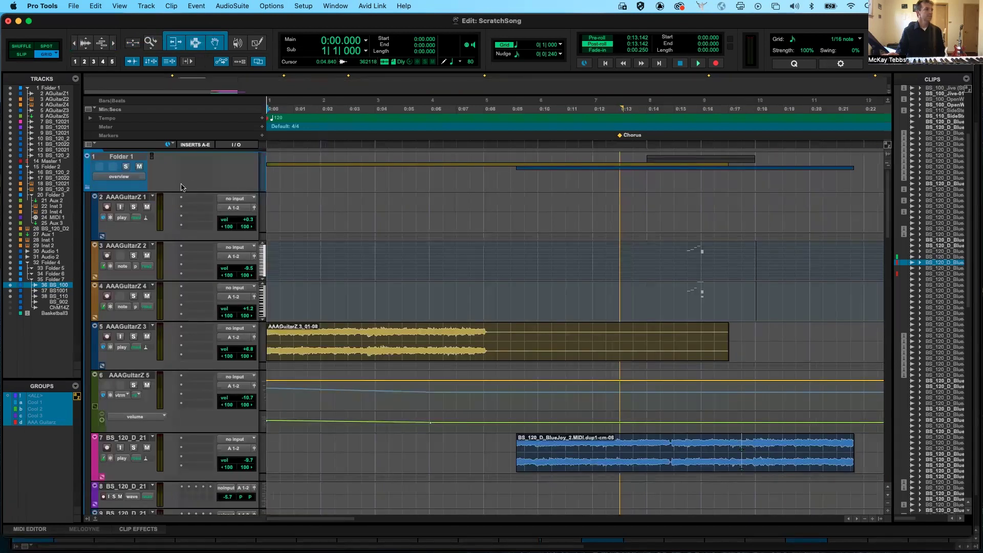
# Select the AAAGuitarZ 3 track and zoom-toggle it in and out of the enlarged waveform view
pyautogui.click(128, 326)
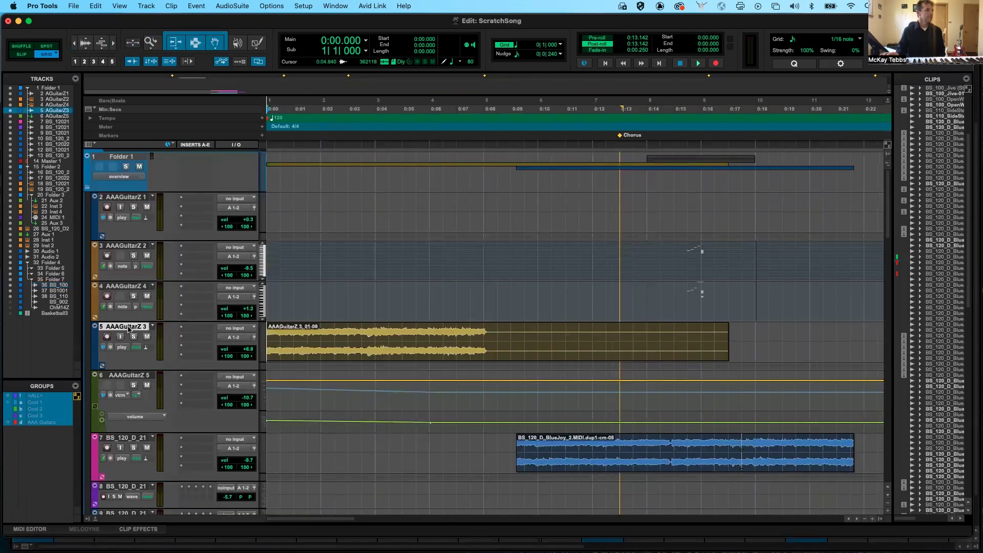
pyautogui.click(133, 46)
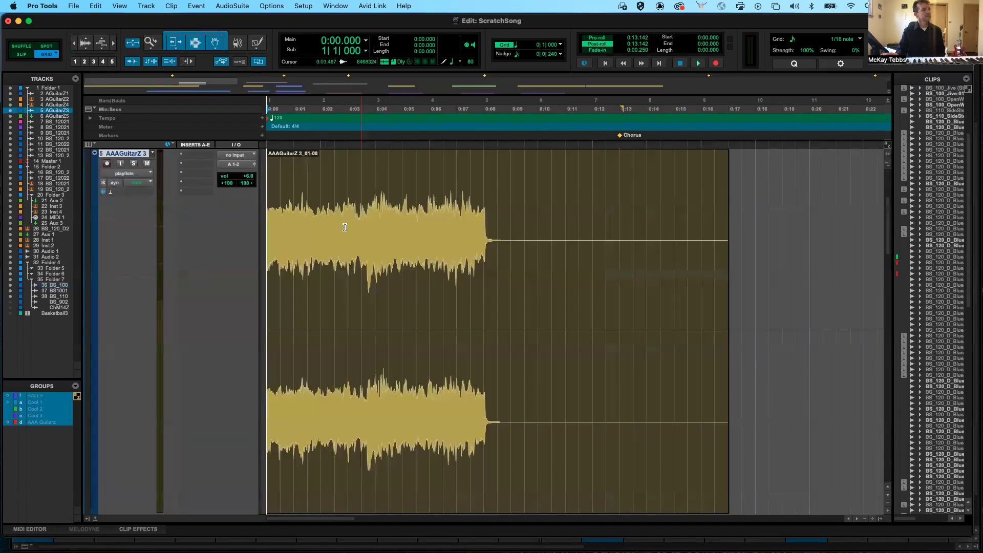
pyautogui.hotkey('ctrl', 'e')
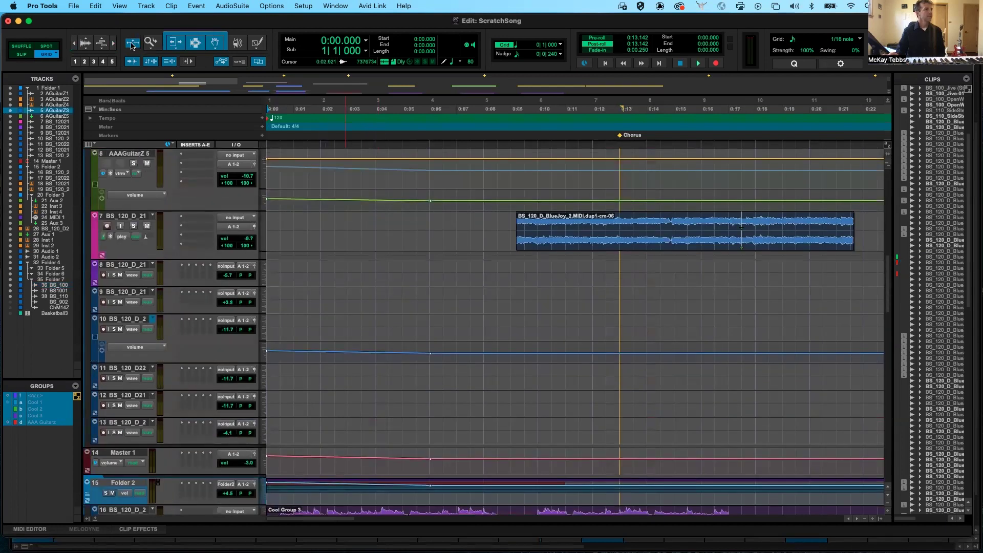
pyautogui.click(133, 44)
pyautogui.click(132, 44)
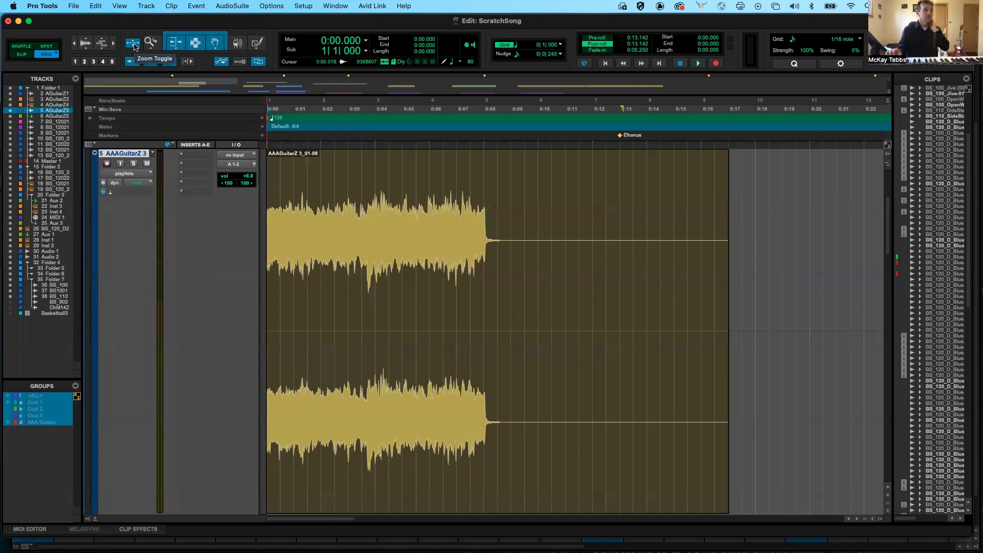
pyautogui.click(135, 46)
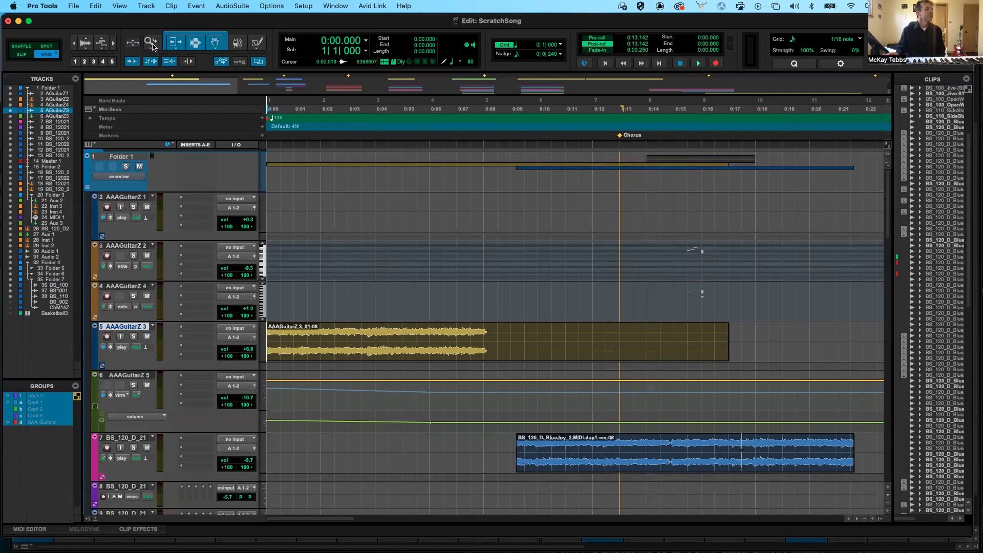
# Magnify the timeline in two stages around the opening AAAGuitarZ 3 audio with the Zoomer tool
pyautogui.click(152, 44)
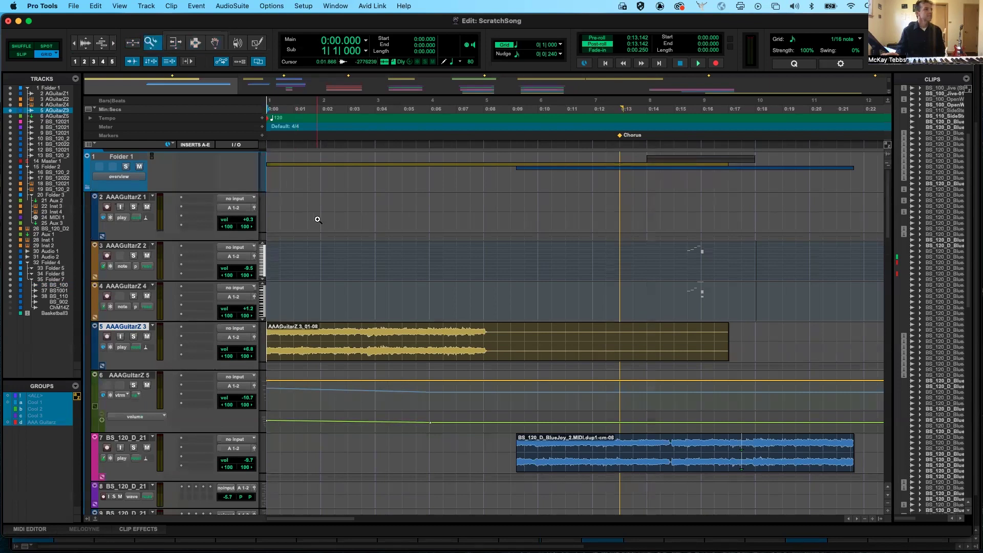
pyautogui.click(479, 343)
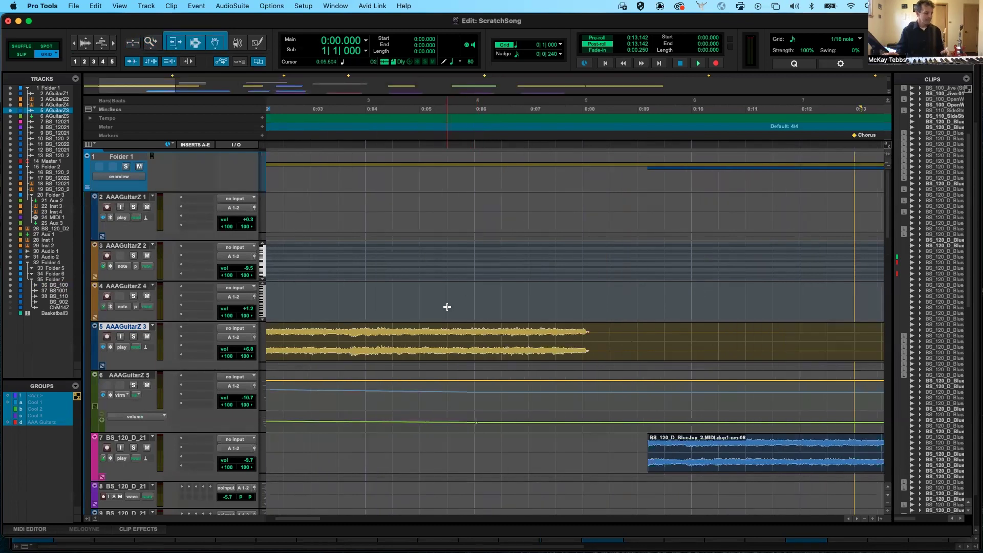
pyautogui.click(151, 43)
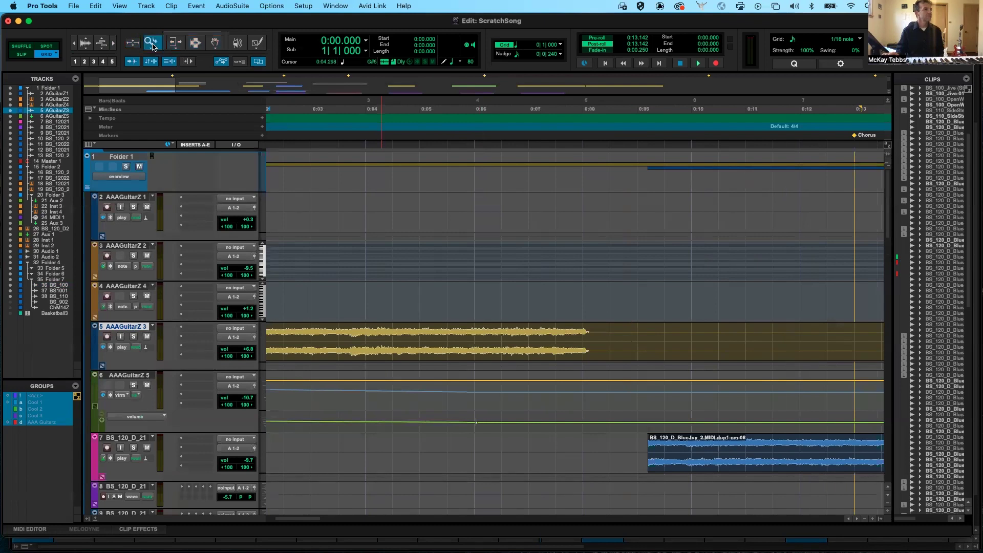
pyautogui.click(462, 303)
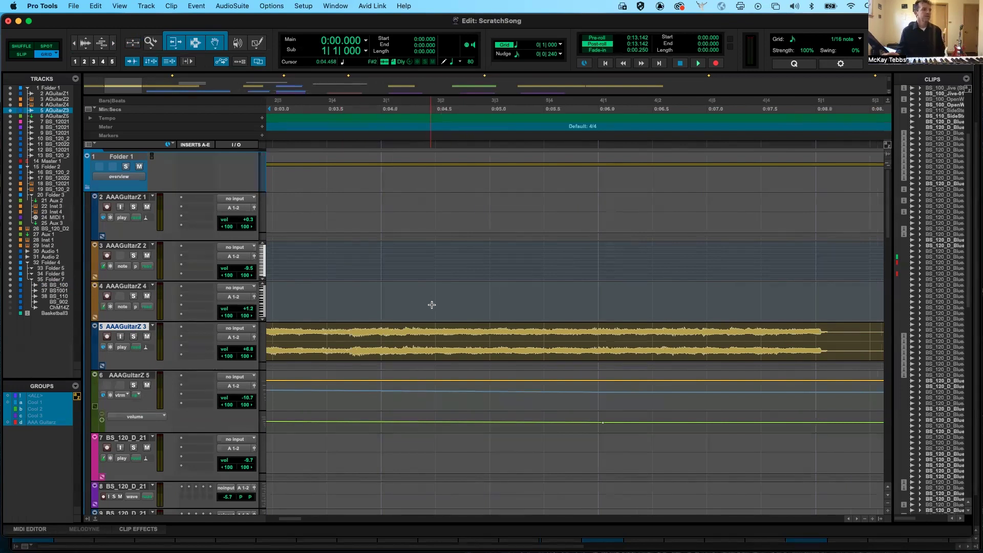
# Save zoom presets 1, 2 and 3 at progressively wider horizontal zoom levels, starting from the current close-up
pyautogui.keyDown('super'); pyautogui.click(76, 61); pyautogui.keyUp('super')
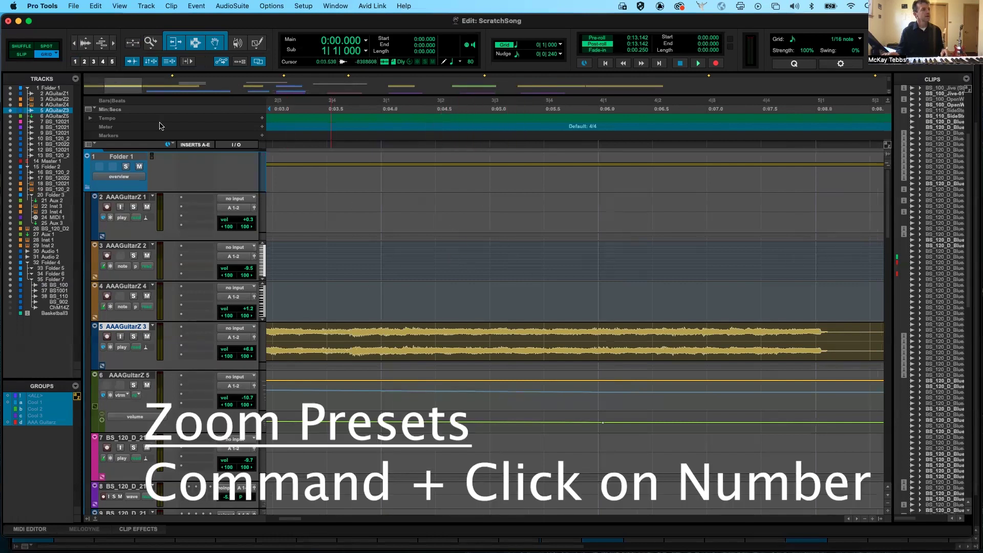
pyautogui.click(75, 43)
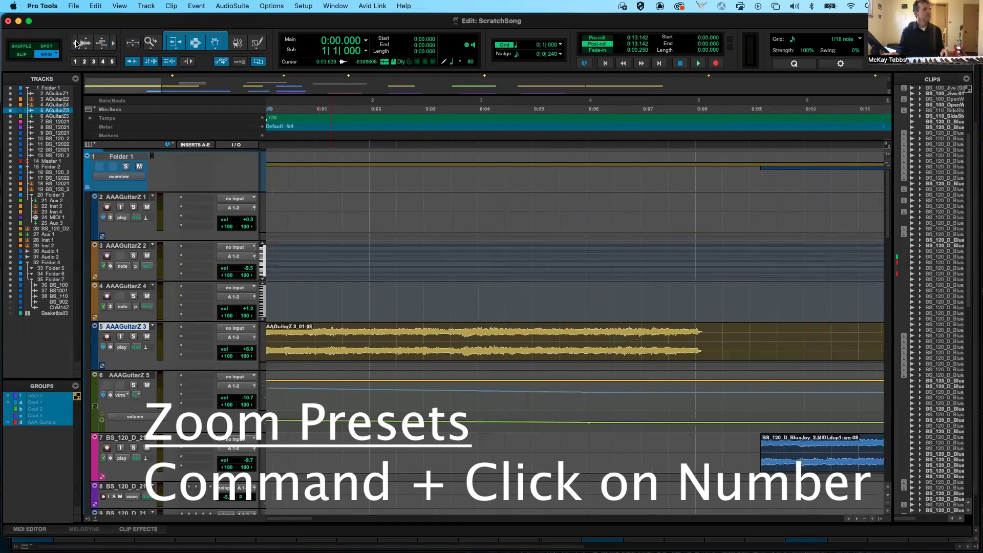
pyautogui.click(75, 43)
pyautogui.click(74, 43)
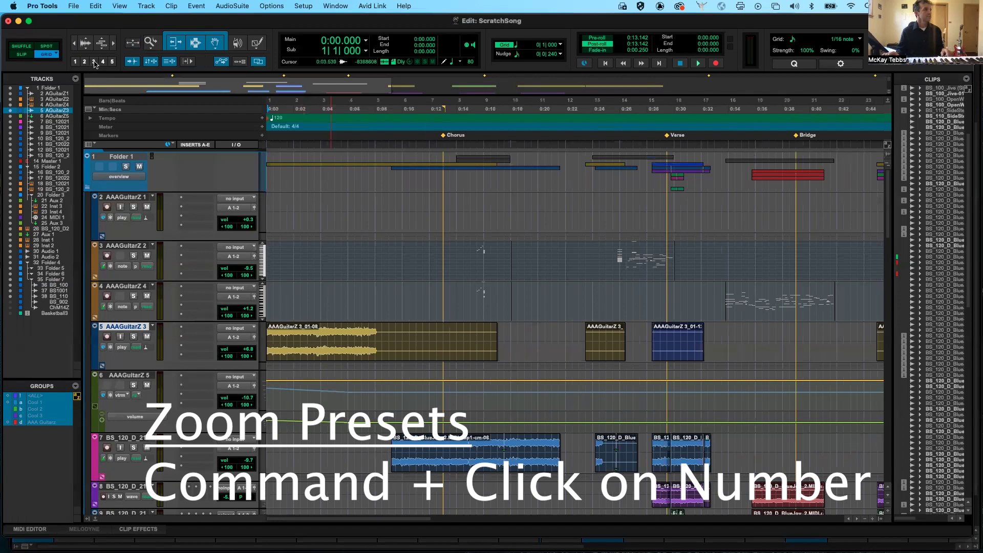
pyautogui.click(75, 44)
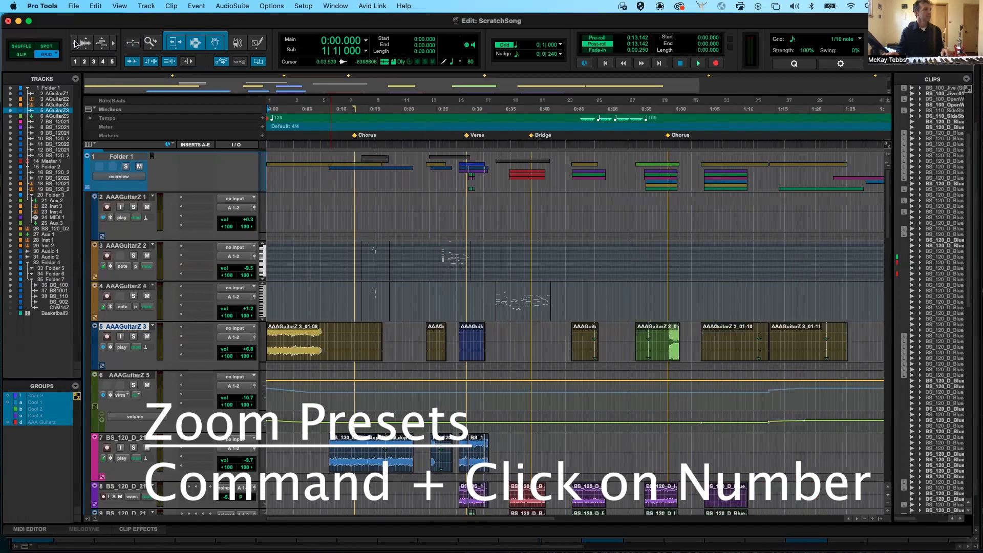
pyautogui.keyDown('super'); pyautogui.click(93, 62); pyautogui.keyUp('super')
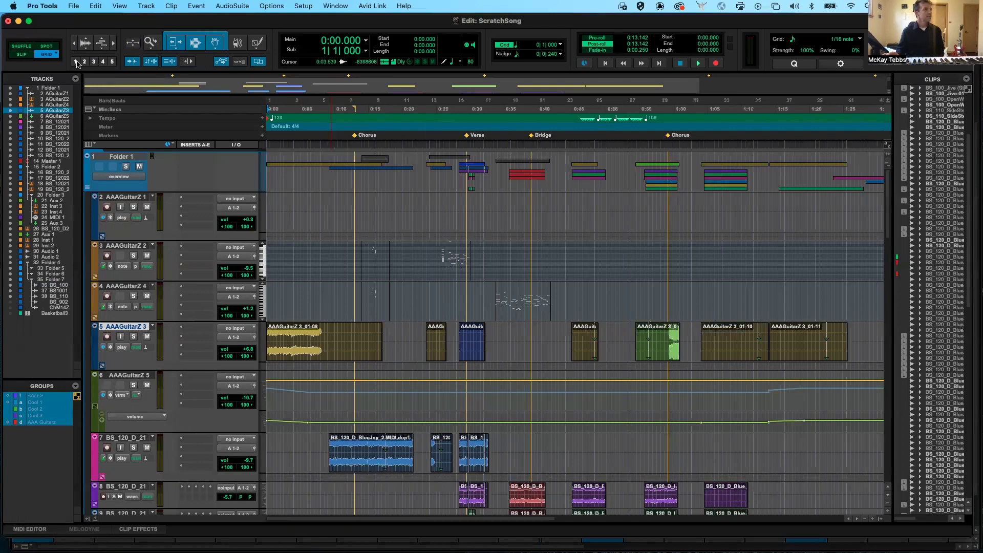
# Recall zoom presets 1, 2 and 3 in turn to compare the stored views
pyautogui.click(76, 61)
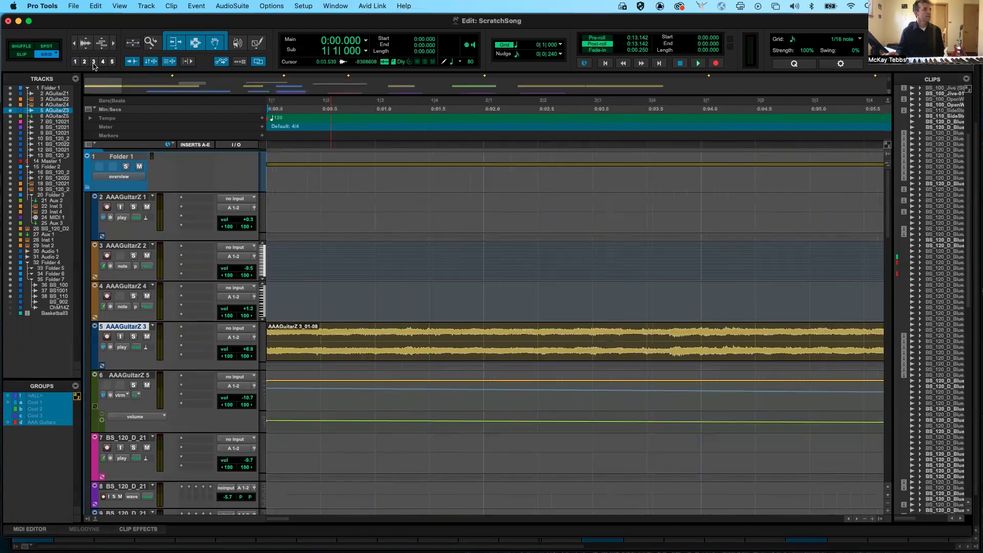
pyautogui.click(85, 62)
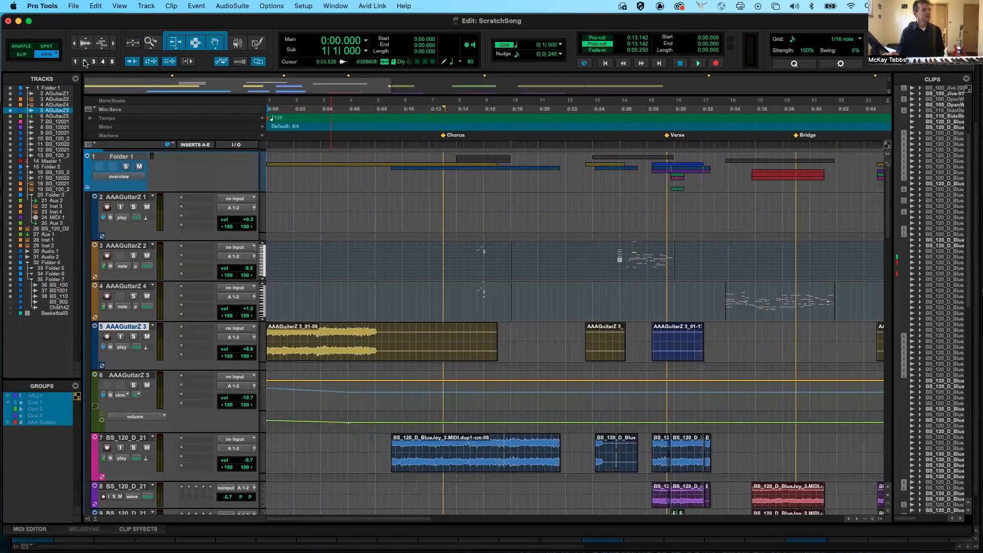
pyautogui.click(95, 62)
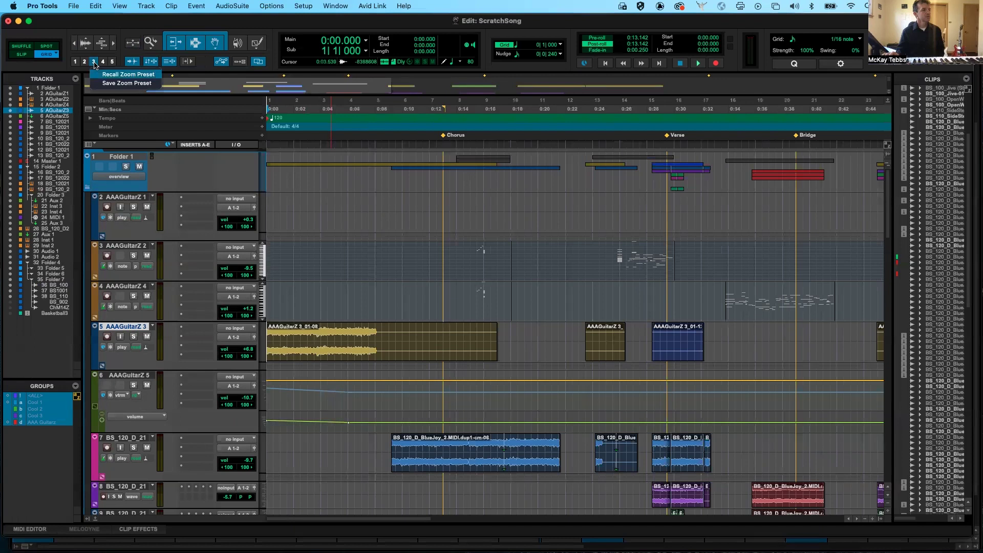
pyautogui.click(93, 62)
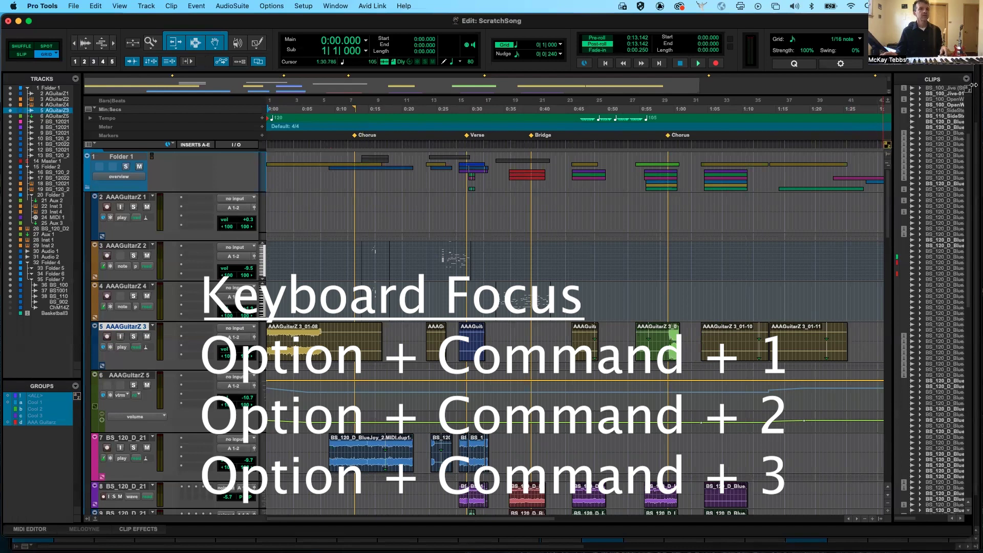
# Turn on keyboard focus for the Edit window and zoom the timeline in on the start of the song
pyautogui.click(886, 145)
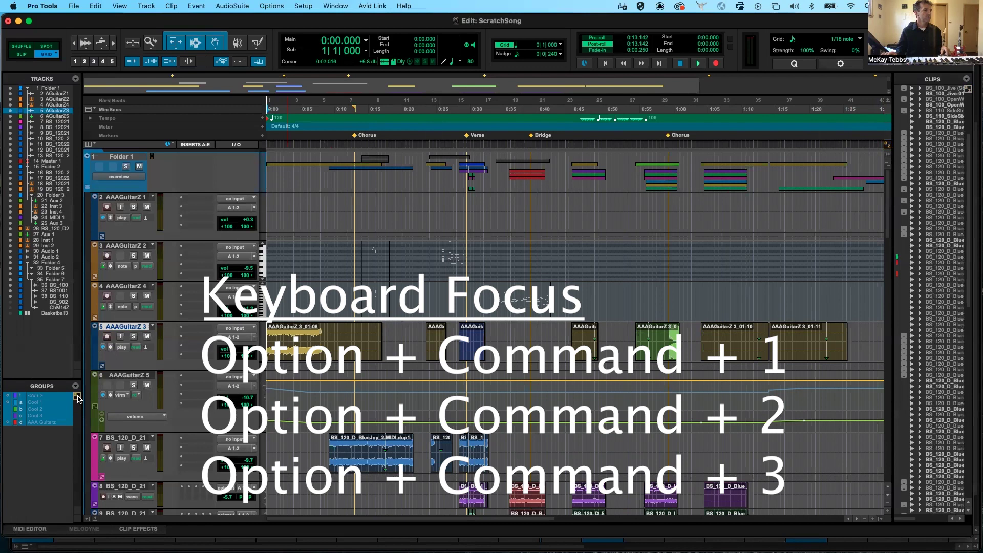
pyautogui.click(887, 146)
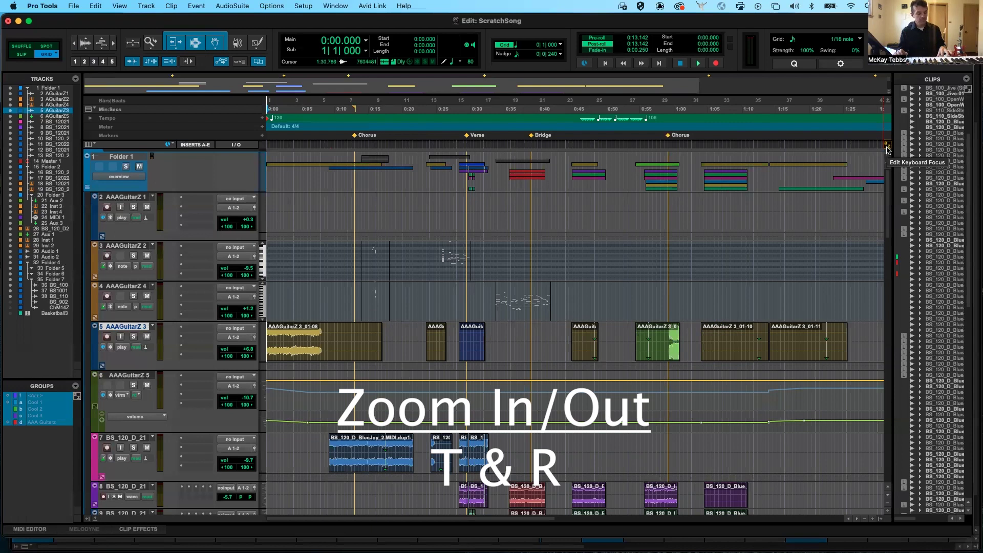
pyautogui.press('t')
pyautogui.press('t')
pyautogui.press('t')
pyautogui.press('t')
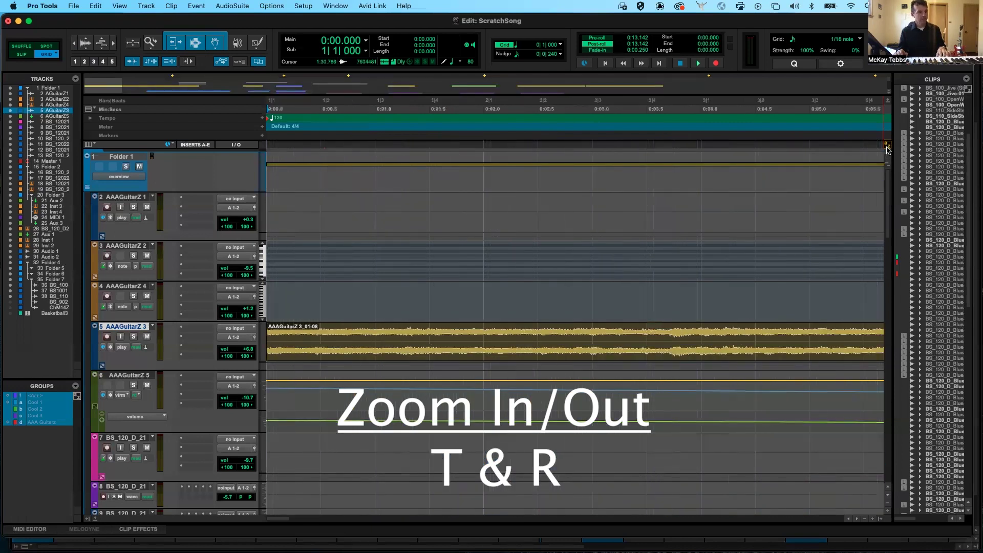
# Zoom the timeline repeatedly out and back in horizontally from the song start using the keyboard-focus zoom commands
pyautogui.press('r')
pyautogui.press('r')
pyautogui.press('r')
pyautogui.press('r')
pyautogui.press('r')
pyautogui.press('t')
pyautogui.press('t')
pyautogui.press('t')
pyautogui.press('t')
pyautogui.press('t')
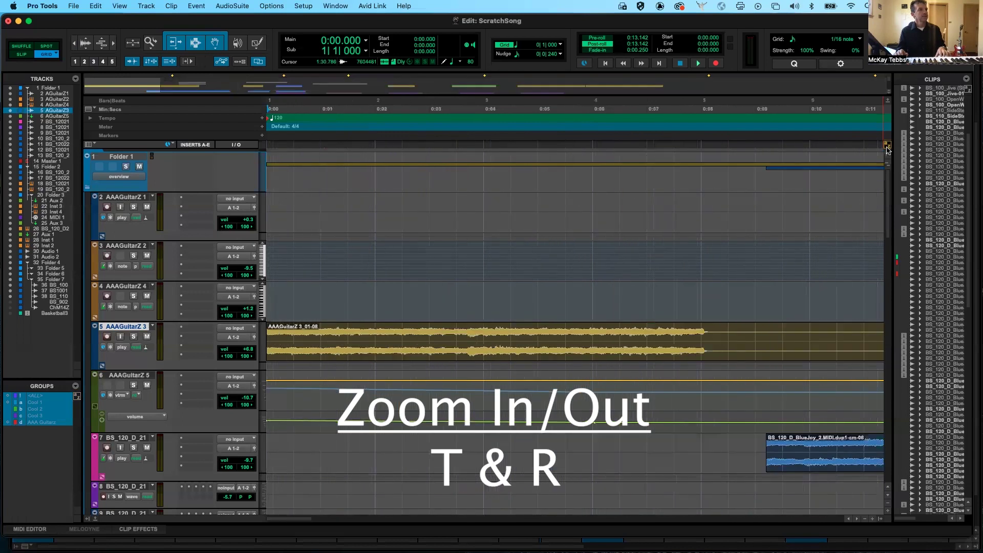
pyautogui.press('r')
pyautogui.press('r')
pyautogui.press('r')
pyautogui.press('r')
pyautogui.press('r')
pyautogui.press('t')
pyautogui.press('t')
pyautogui.press('t')
pyautogui.press('t')
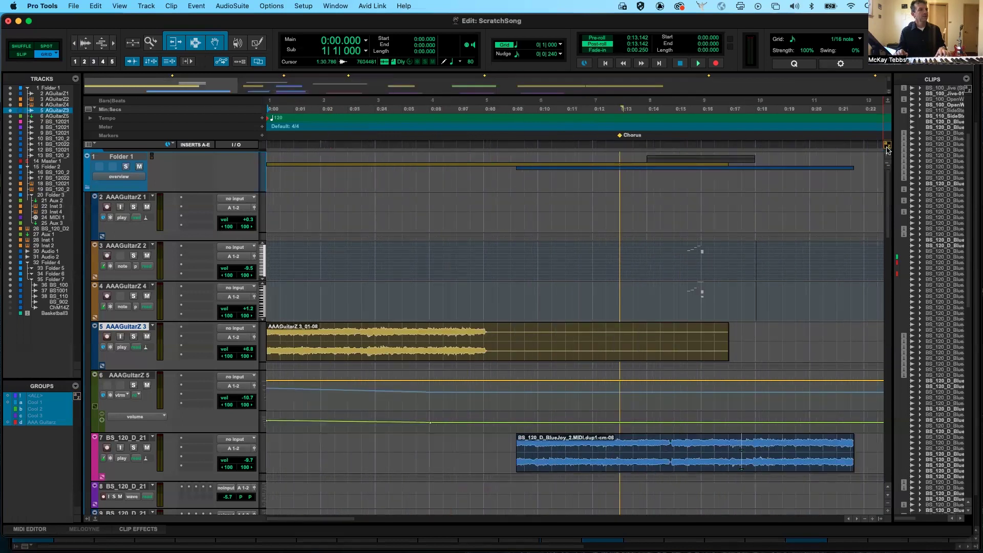
# Zoom the timeline horizontally out from the song start and back in again with the keyboard-focus commands, finishing on a view past the second Chorus marker
pyautogui.press('r')
pyautogui.press('r')
pyautogui.press('r')
pyautogui.press('t')
pyautogui.press('r')
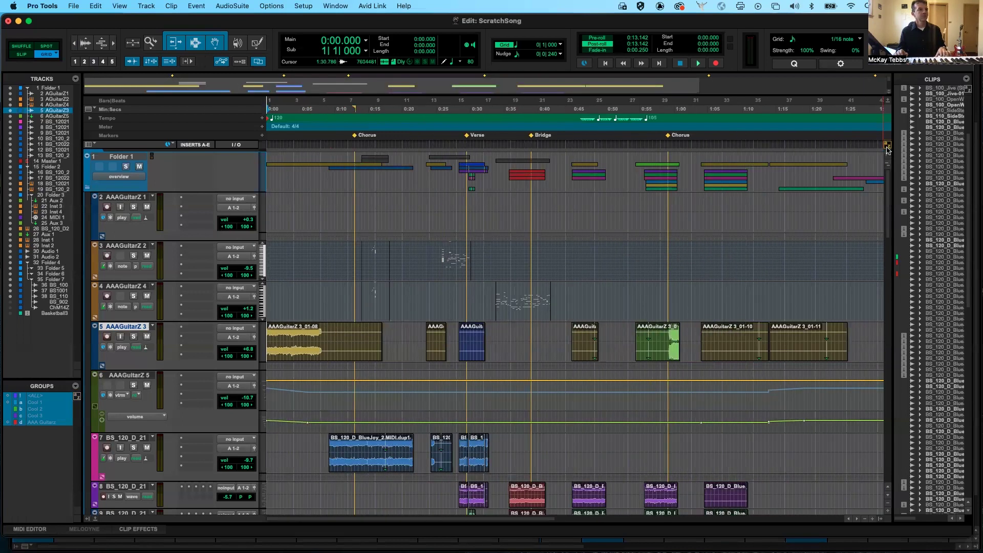
pyautogui.press('t')
pyautogui.press('t')
pyautogui.press('t')
pyautogui.press('r')
pyautogui.press('r')
pyautogui.press('r')
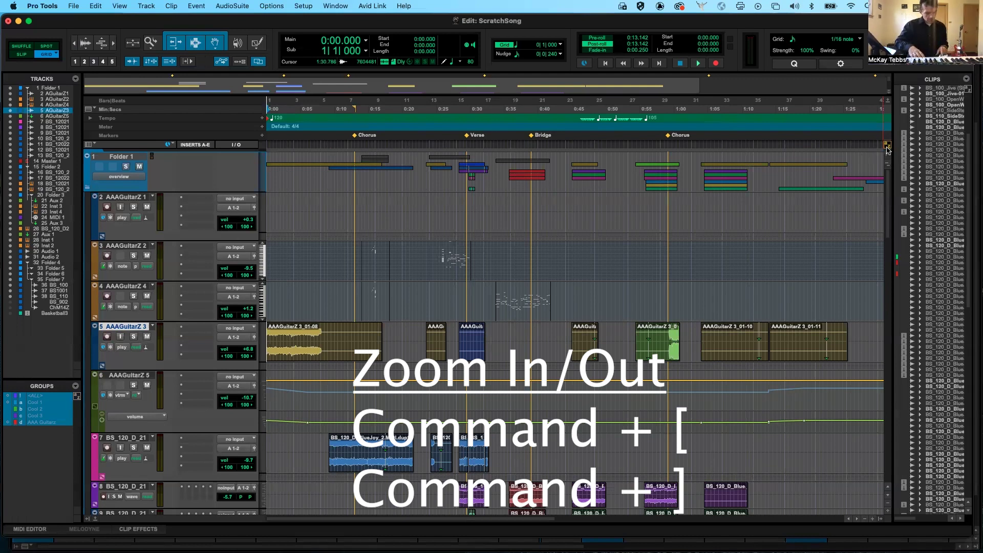
# Zoom the timeline out past the Solo marker and back in to the first bars using the standard horizontal zoom commands
pyautogui.press('super+bracketleft')
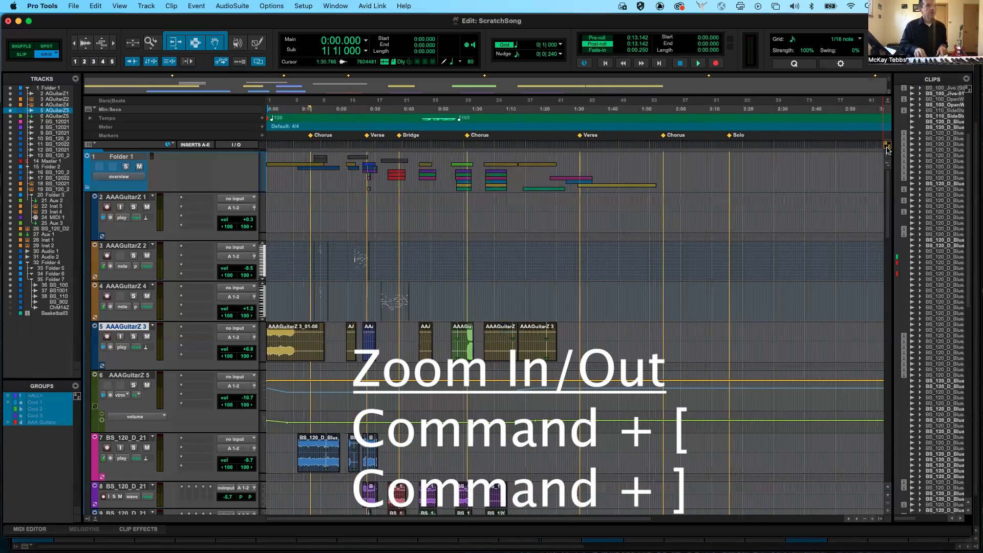
pyautogui.press('super+bracketleft')
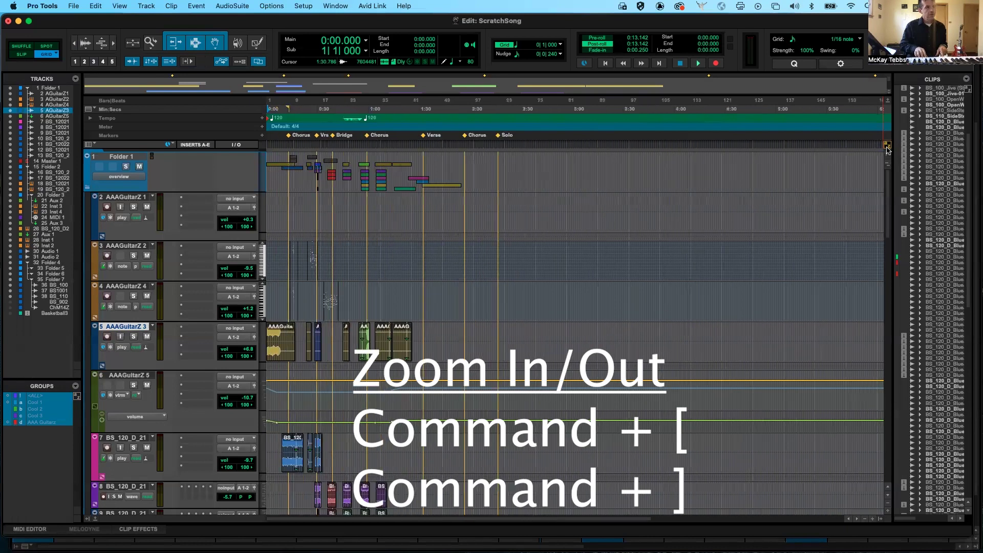
pyautogui.press('super+bracketright')
pyautogui.press('super+bracketright')
pyautogui.press('super+bracketright')
pyautogui.press('super+bracketleft')
pyautogui.press('super+bracketleft')
pyautogui.press('super+bracketright')
pyautogui.press('super+bracketright')
pyautogui.press('super+bracketright')
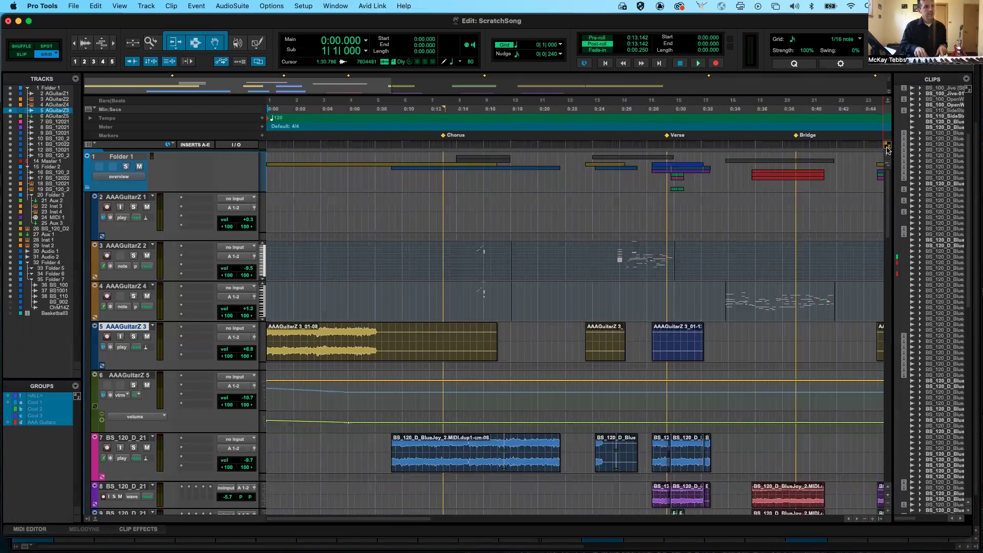
pyautogui.press('super+bracketleft')
pyautogui.press('super+bracketright')
pyautogui.press('super+bracketright')
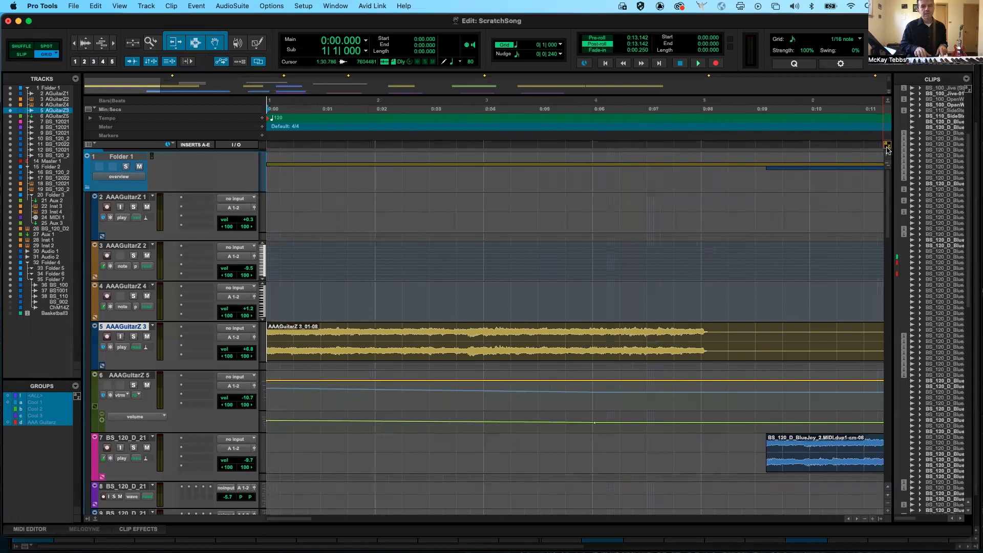
# Alternate horizontal zooming out and in from the song start, ending with the Chorus, Verse and Bridge markers in view
pyautogui.press('super+bracketleft')
pyautogui.press('super+bracketleft')
pyautogui.press('super+bracketright')
pyautogui.press('super+bracketleft')
pyautogui.press('super+bracketleft')
pyautogui.press('super+bracketright')
pyautogui.press('super+bracketright')
pyautogui.press('super+bracketleft')
pyautogui.press('super+bracketleft')
pyautogui.press('super+bracketright')
pyautogui.press('super+bracketleft')
pyautogui.press('super+bracketleft')
pyautogui.press('super+bracketright')
pyautogui.press('super+bracketright')
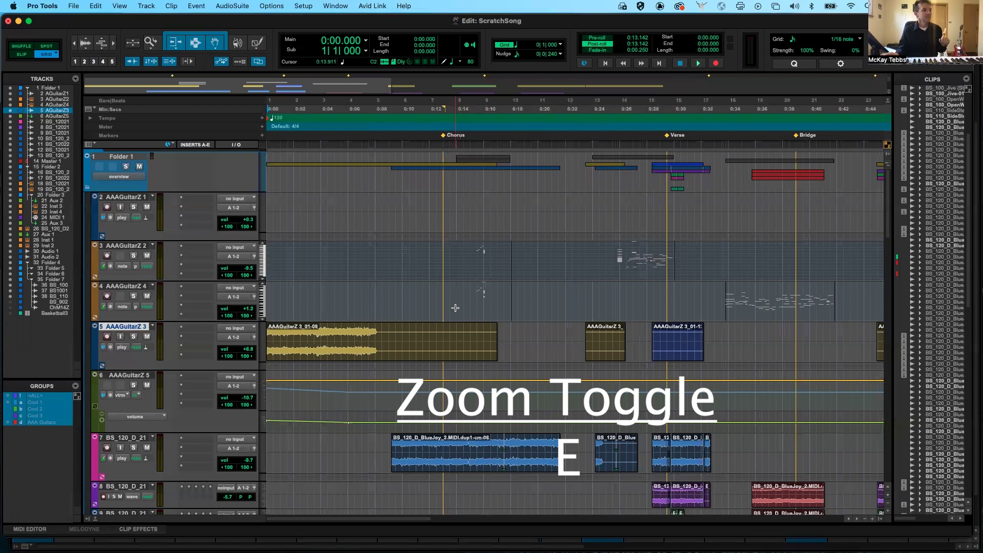
# Select the first clip on track AAAGuitarZ 3 and switch Zoom Toggle on and off repeatedly, ending in the multi-track view
pyautogui.click(426, 353)
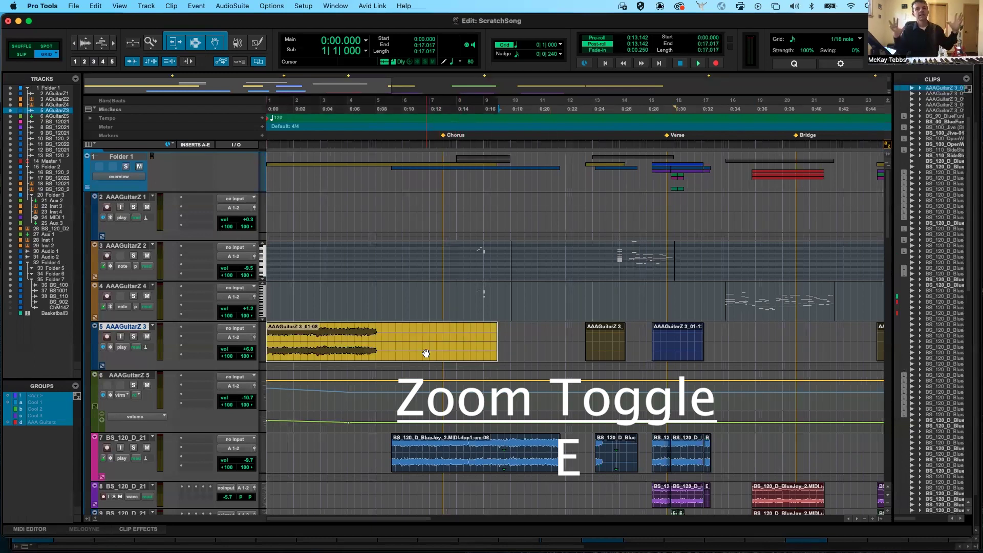
pyautogui.press('e')
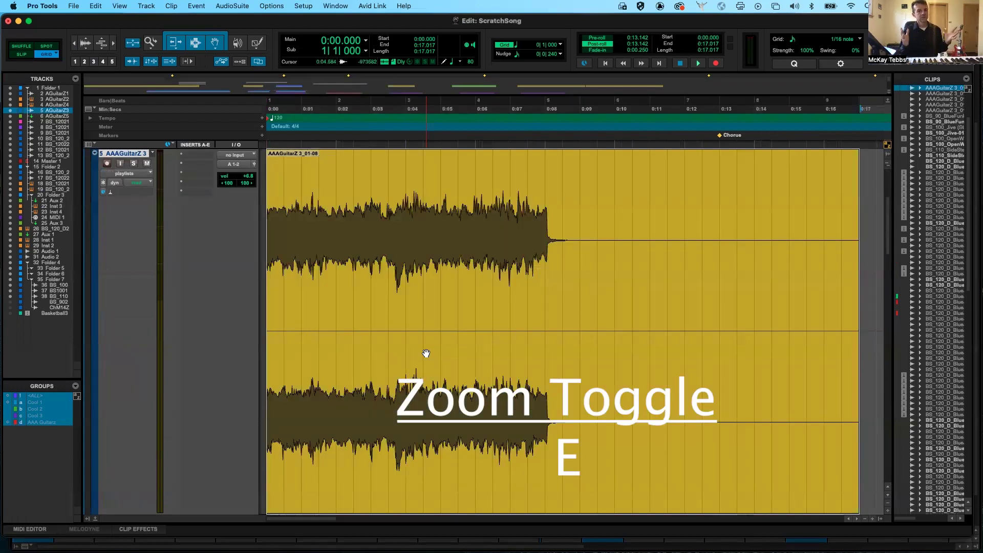
pyautogui.press('e')
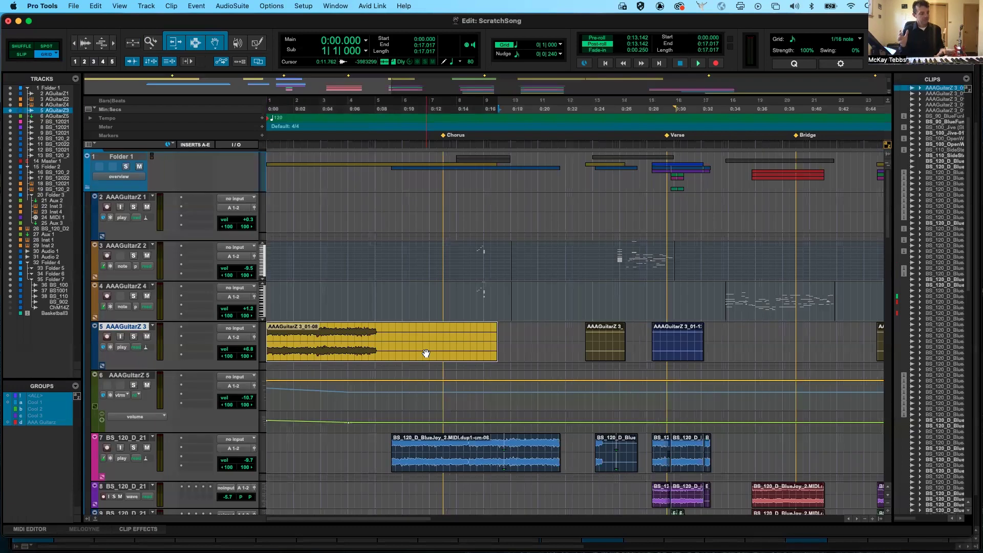
pyautogui.press('e')
pyautogui.press('e')
pyautogui.press('e')
pyautogui.press('e')
pyautogui.press('e')
pyautogui.press('e')
pyautogui.press('e')
pyautogui.press('e')
pyautogui.press('e')
pyautogui.press('e')
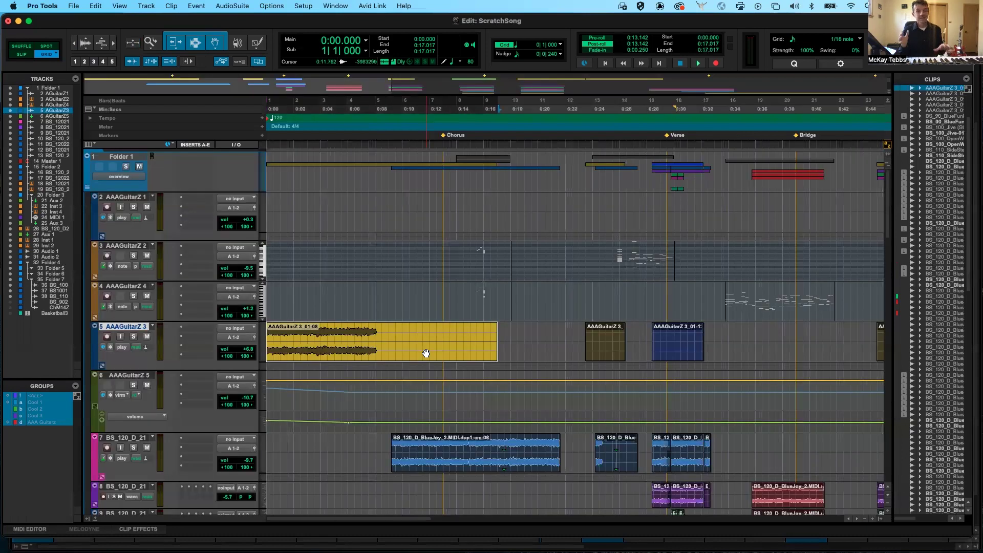
# Switch between the enlarged AAAGuitarZ 3 clip and the multi-track view using the Edit window's on-screen Zoom Toggle control
pyautogui.click(134, 45)
pyautogui.click(134, 45)
pyautogui.click(134, 45)
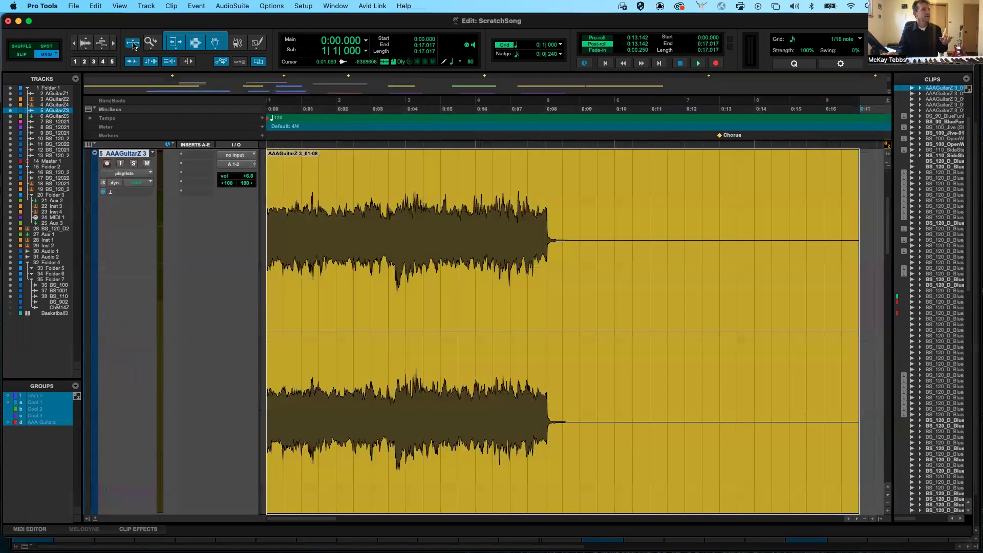
pyautogui.rightClick(134, 45)
pyautogui.click(134, 45)
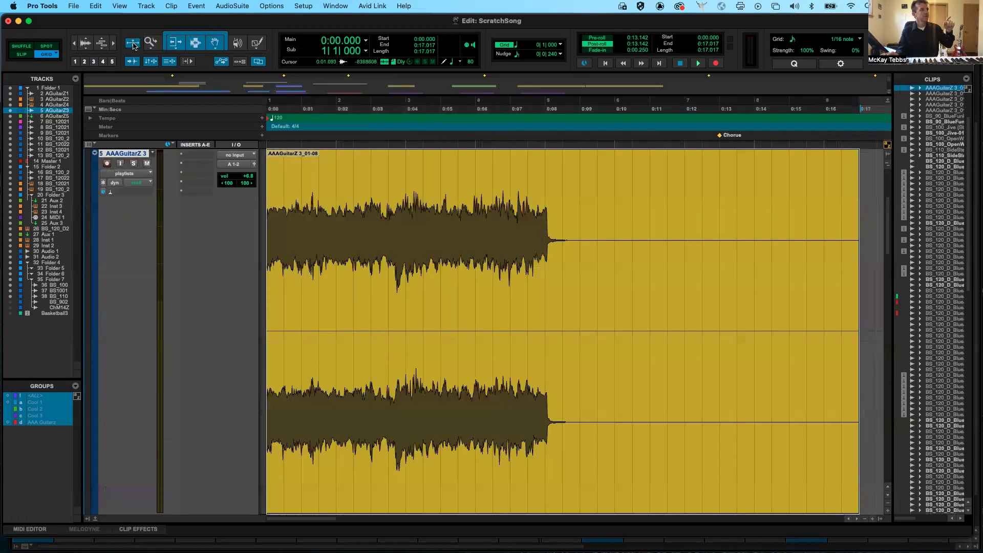
pyautogui.click(134, 45)
pyautogui.click(134, 45)
pyautogui.click(134, 45)
pyautogui.click(133, 45)
pyautogui.click(133, 45)
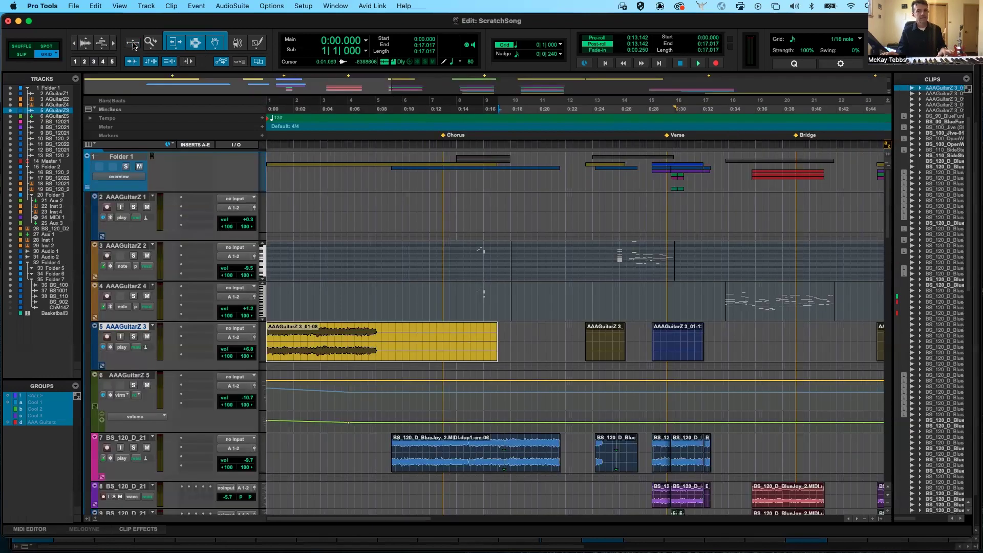
pyautogui.click(134, 45)
pyautogui.click(134, 45)
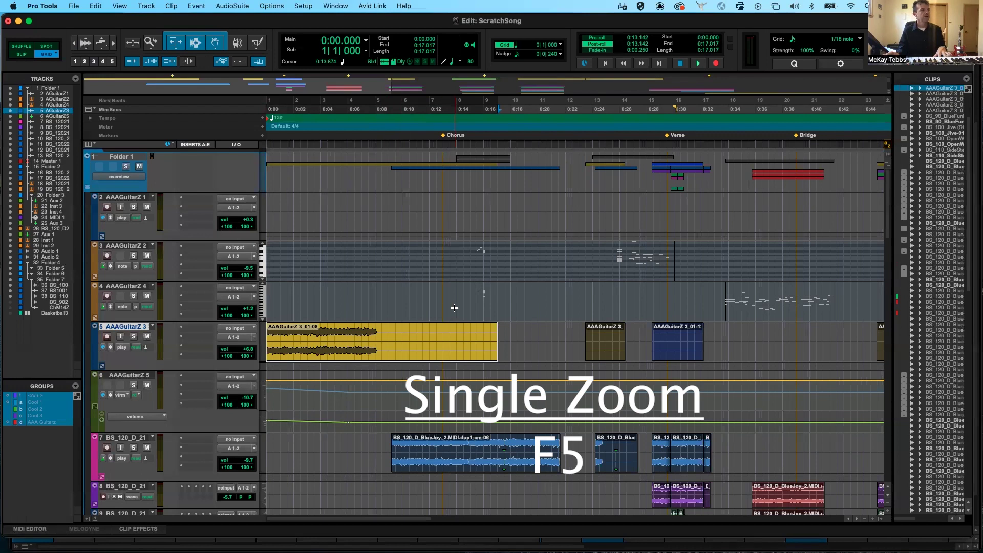
# Zoom in once near the end of the selected AAAGuitarZ 3 clip with Single Zoom, and return to the longest-track view
pyautogui.press('F5')
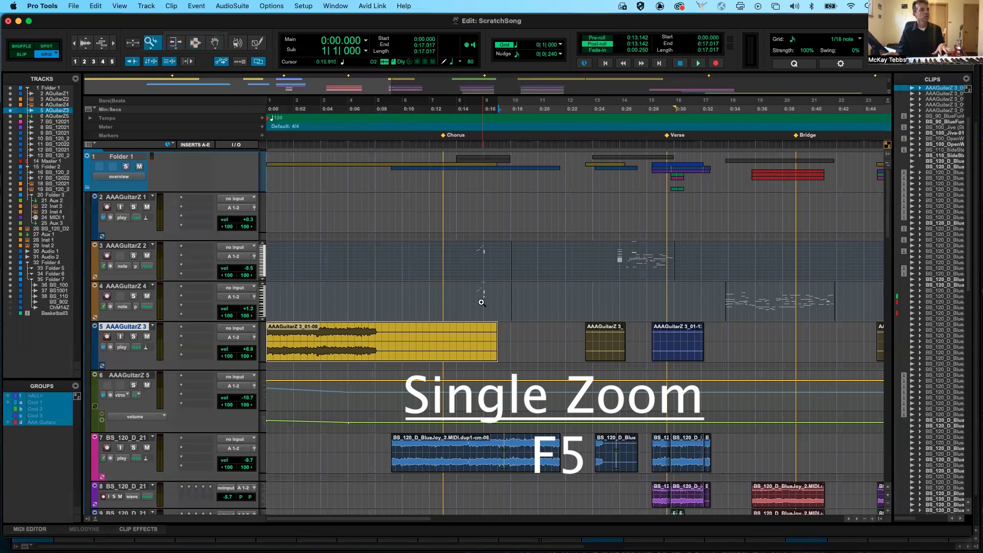
pyautogui.click(486, 340)
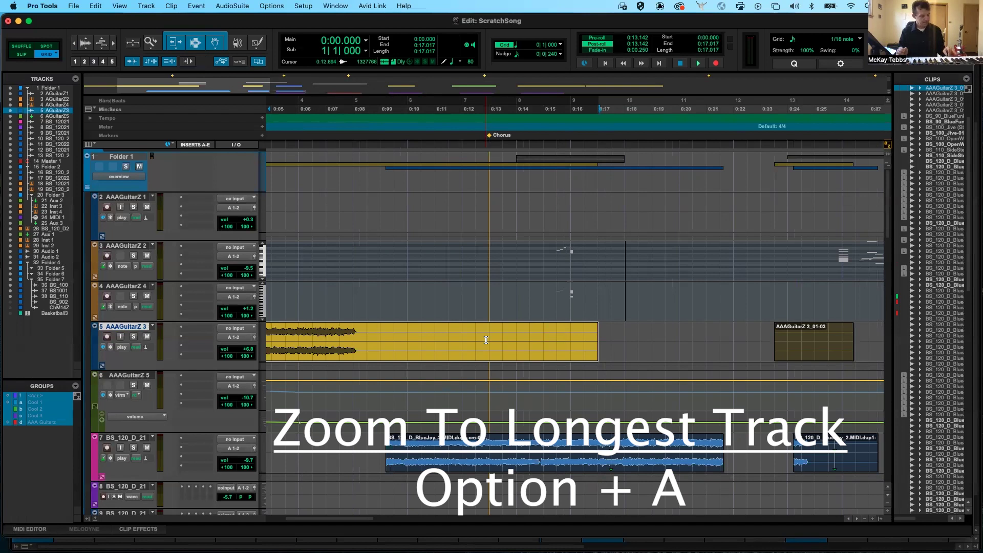
pyautogui.hotkey('alt', 'a')
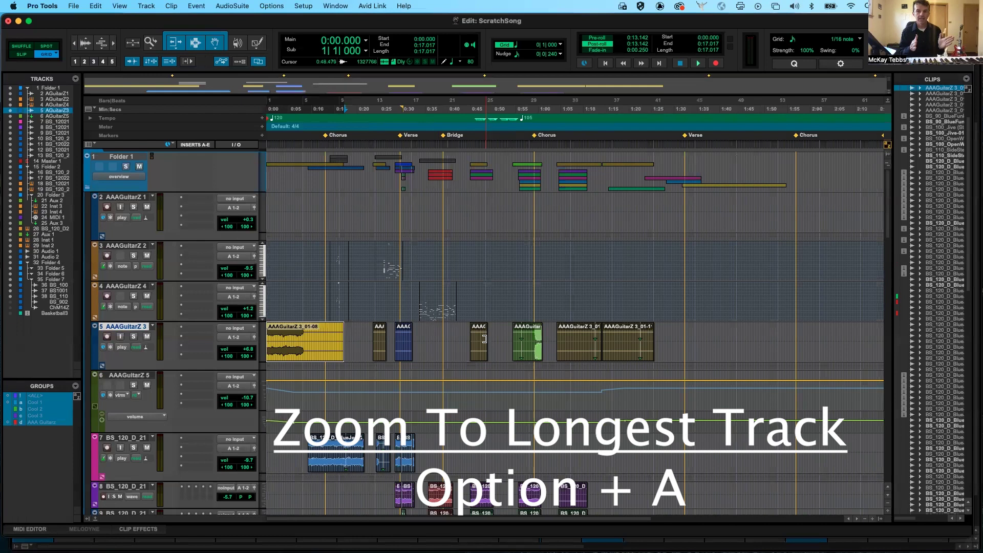
# Zoom in on the lower tracks around Folder 2, fit the longest track in the window again, and return to Folder 1
pyautogui.scroll(-10, 768, 368)
pyautogui.hotkey('alt', '[')
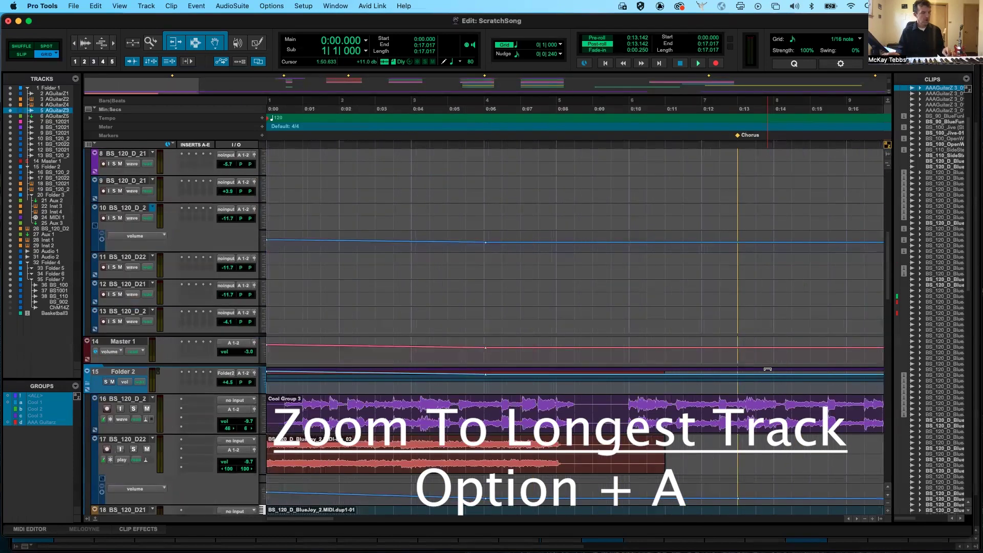
pyautogui.hotkey('alt', 'a')
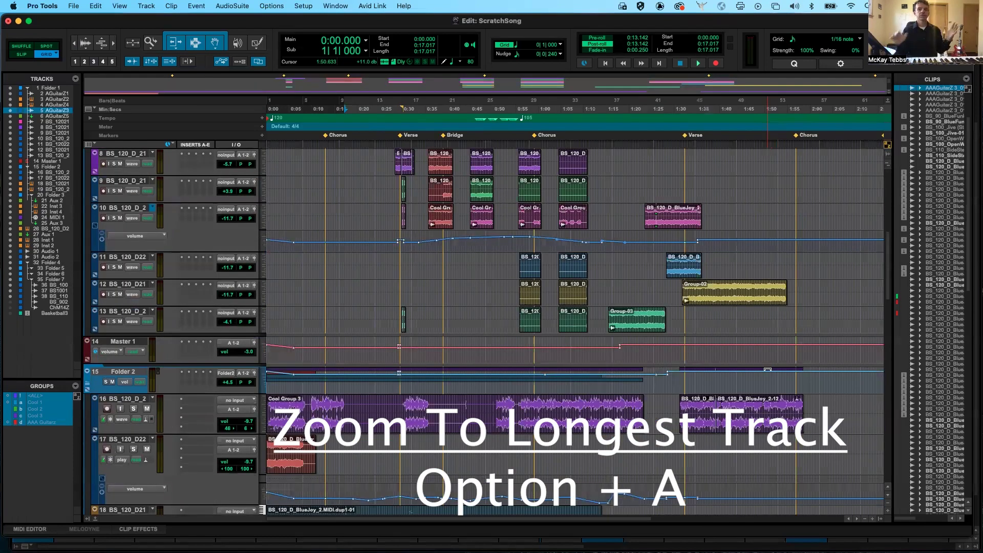
pyautogui.scroll(10, 499, 334)
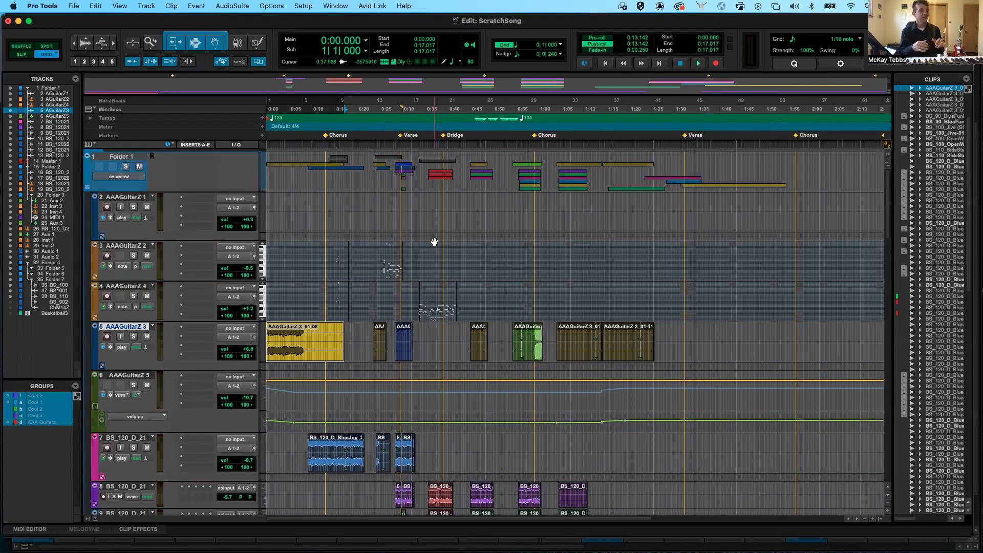
# Recap horizontal zooming in and out from the song start, ending on a wide view that includes the Solo marker
pyautogui.press('super+bracketright')
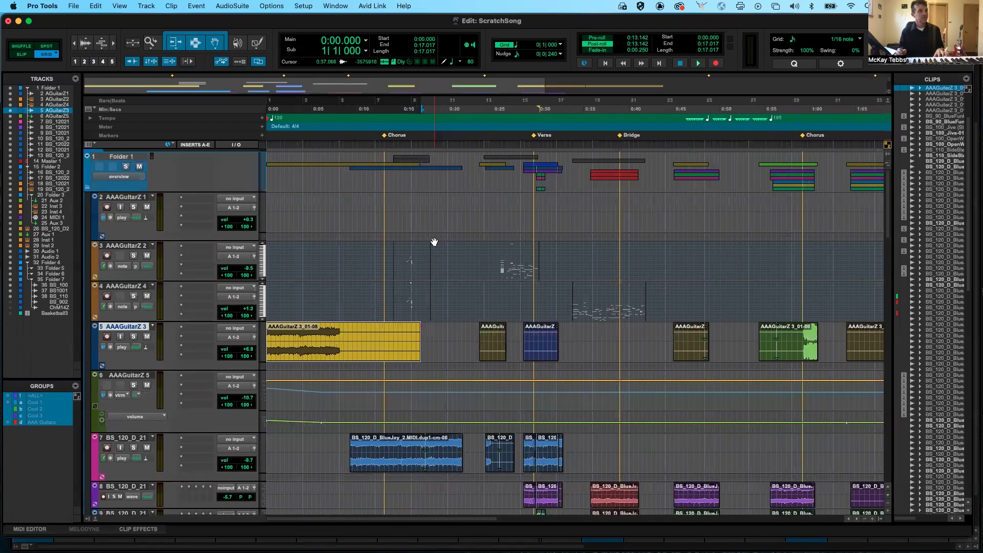
pyautogui.press('super+bracketleft')
pyautogui.press('super+bracketleft')
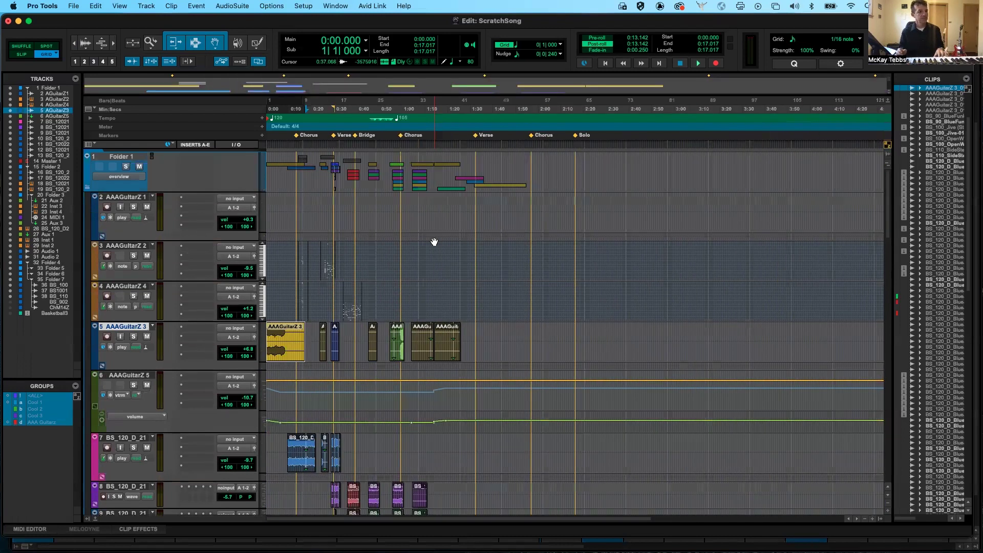
pyautogui.press('super+bracketright')
pyautogui.press('super+bracketright')
pyautogui.press('super+bracketright')
pyautogui.press('super+bracketleft')
pyautogui.press('super+bracketleft')
pyautogui.press('super+bracketleft')
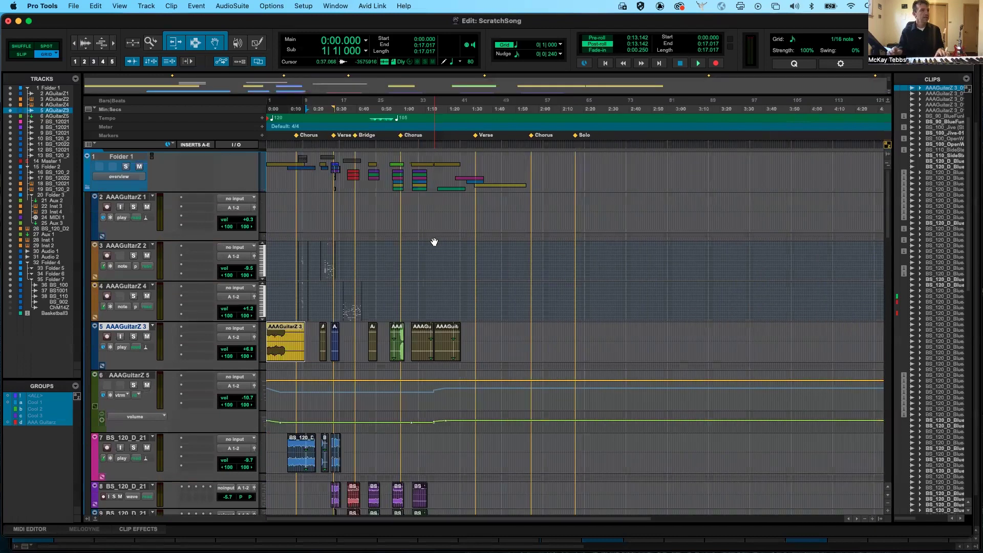
# Toggle the zoom on the selected AAAGuitarZ 3 clip on and off, and return to the multi-track overview
pyautogui.hotkey('ctrl', 'e')
pyautogui.hotkey('ctrl', 'e')
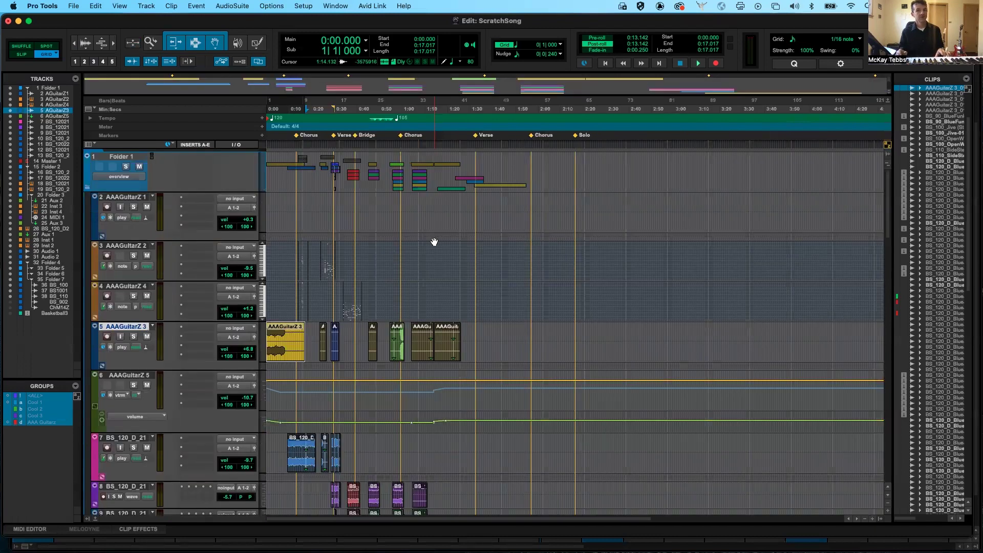
pyautogui.hotkey('ctrl', 'e')
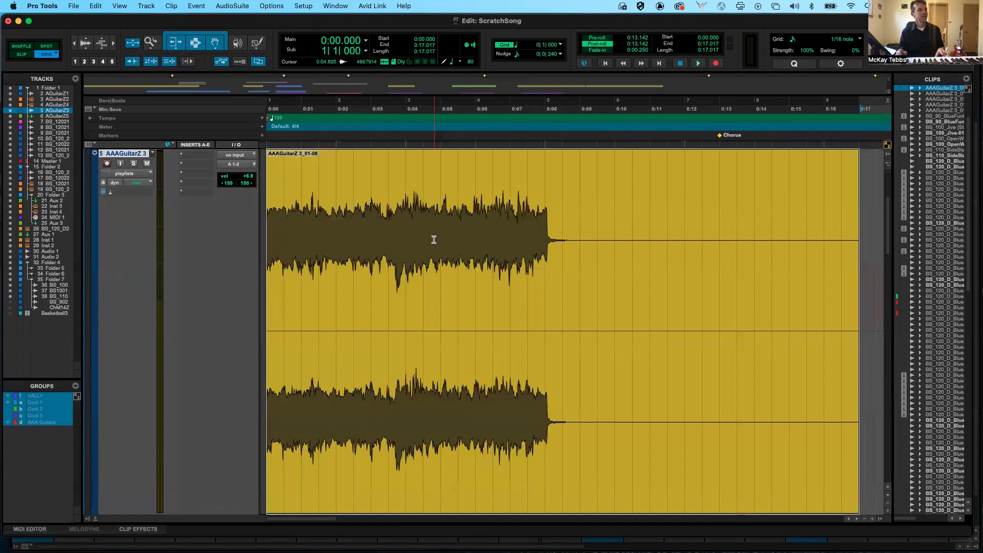
pyautogui.hotkey('ctrl', 'e')
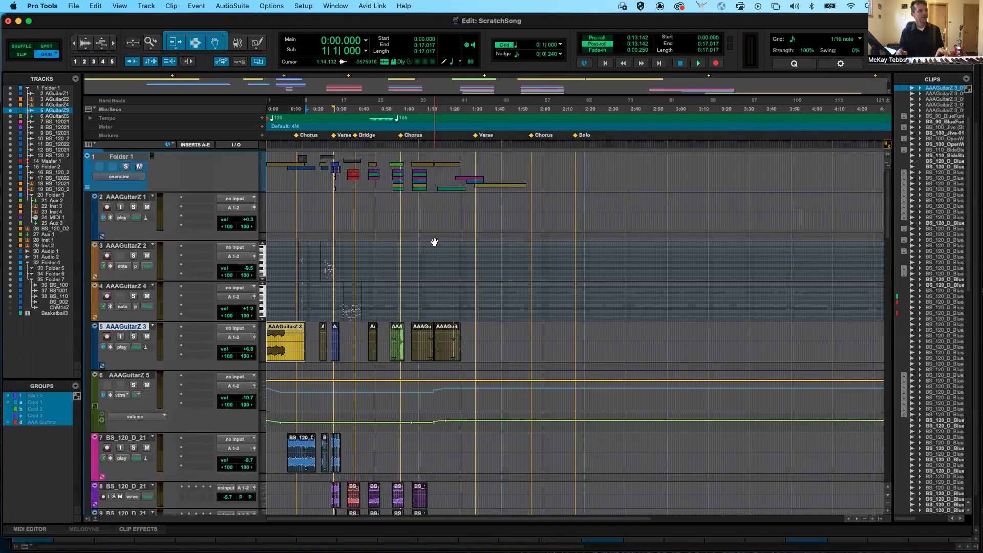
pyautogui.hotkey('ctrl', 'e')
pyautogui.hotkey('ctrl', 'e')
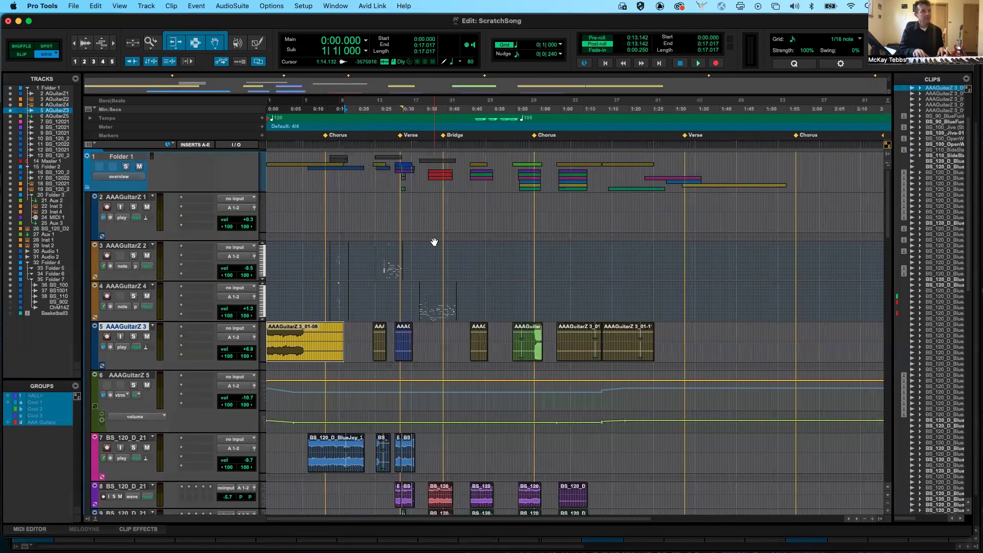
pyautogui.hotkey('ctrl', 'e')
# Zoom the timeline in horizontally until the opening four bars fill the Edit window
pyautogui.hotkey('ctrl', '[')
pyautogui.hotkey('ctrl', '[')
pyautogui.hotkey('ctrl', '[')
pyautogui.hotkey('ctrl', '[')
pyautogui.hotkey('ctrl', '[')
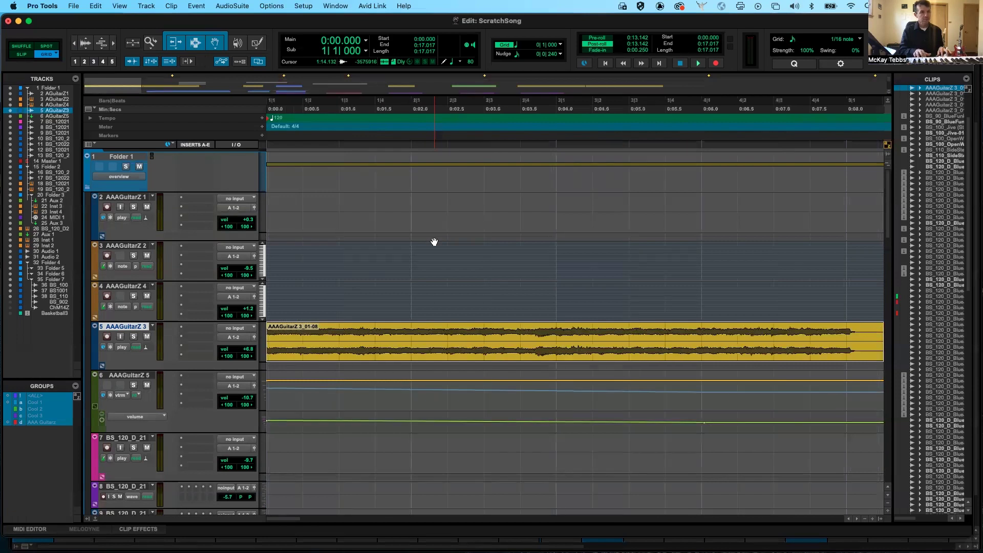
# Zoom the timeline back out horizontally from the opening bars until the second Chorus marker is in view
pyautogui.hotkey('ctrl', ']')
pyautogui.hotkey('ctrl', ']')
pyautogui.hotkey('ctrl', ']')
pyautogui.hotkey('ctrl', ']')
pyautogui.hotkey('ctrl', ']')
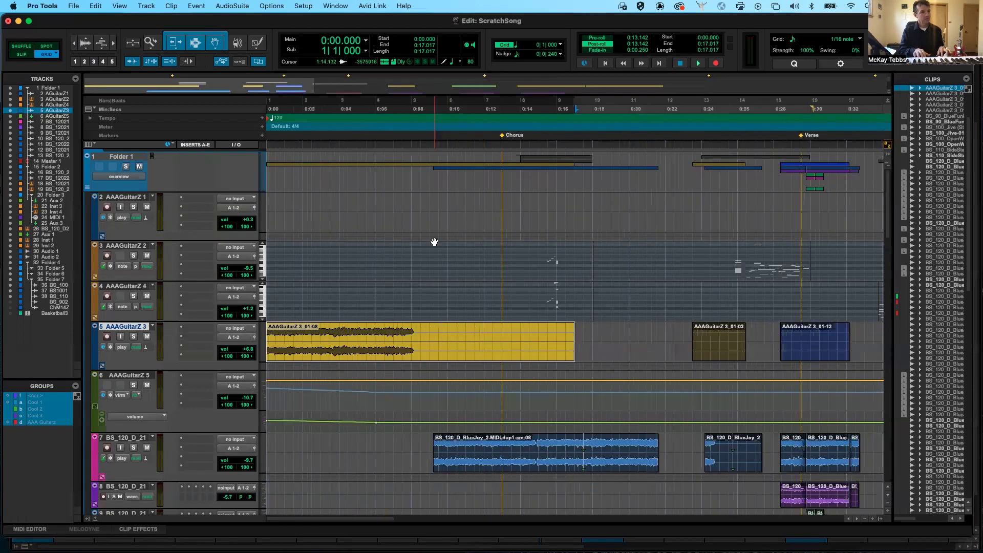
pyautogui.press('super+bracketleft')
pyautogui.press('super+bracketleft')
pyautogui.press('super+bracketleft')
pyautogui.press('super+bracketleft')
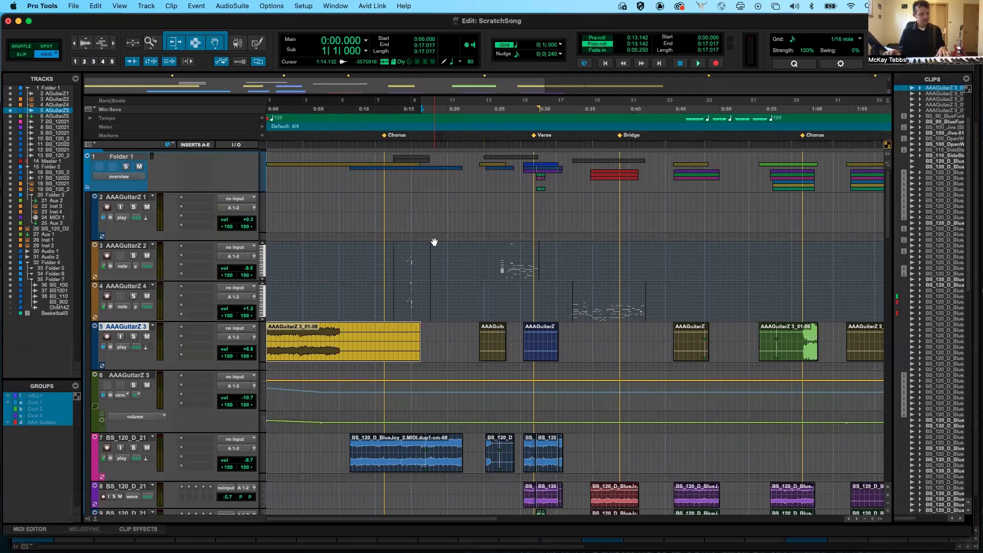
# Zoom in three times around the end of the selected AAAGuitarZ 3 clip with the Zoomer tool, finishing in Single Zoom mode
pyautogui.press('F5')
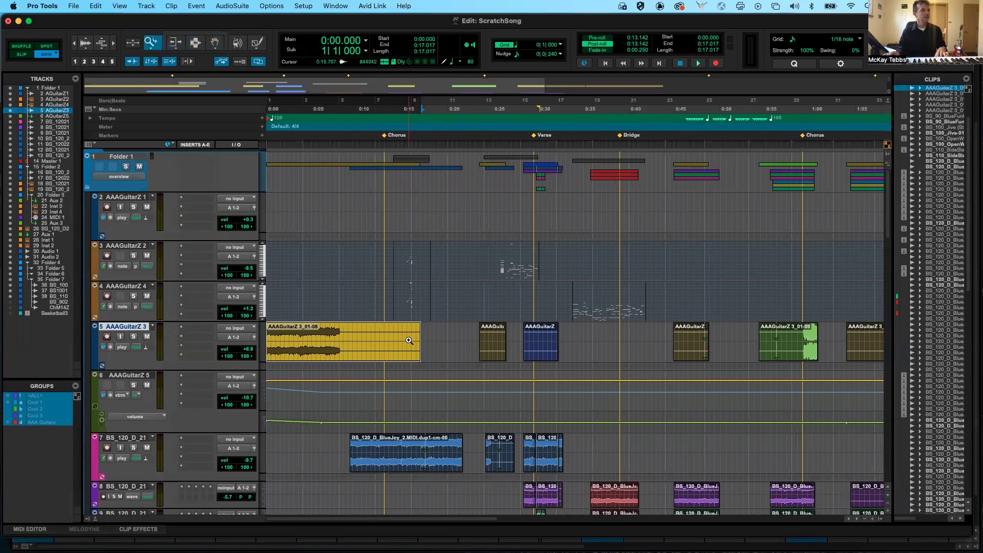
pyautogui.click(412, 296)
pyautogui.press('F5')
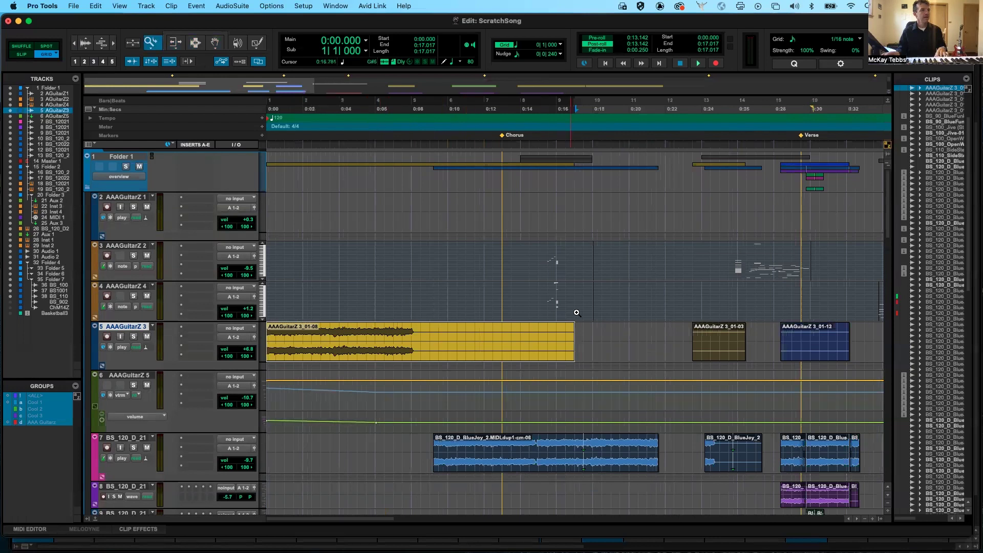
pyautogui.click(581, 341)
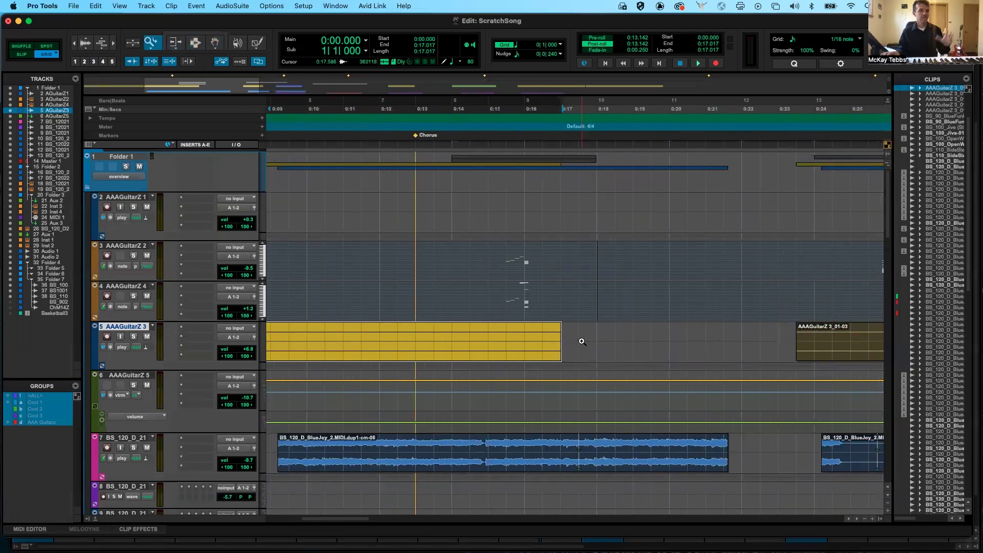
pyautogui.click(581, 341)
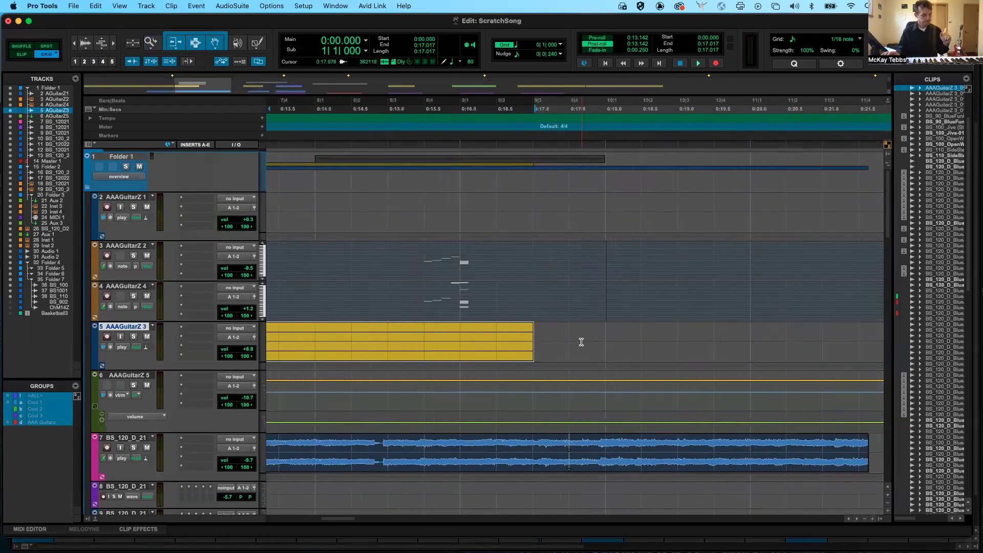
# Zoom in horizontally to the opening two bars of the session and return to the overview of all clips
pyautogui.hotkey('alt', 'a')
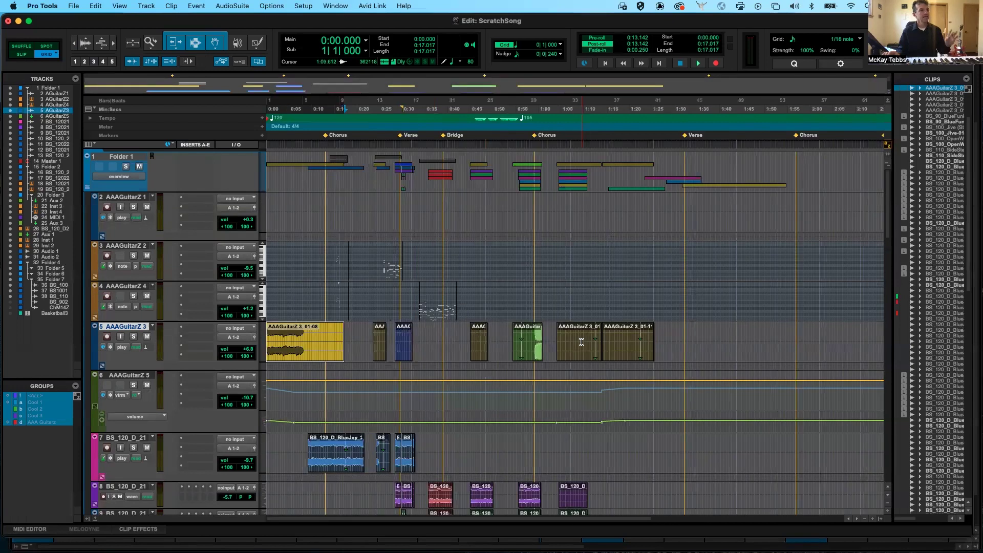
pyautogui.press('super+bracketright')
pyautogui.press('super+bracketright')
pyautogui.press('super+bracketright')
pyautogui.press('super+bracketright')
pyautogui.press('super+bracketright')
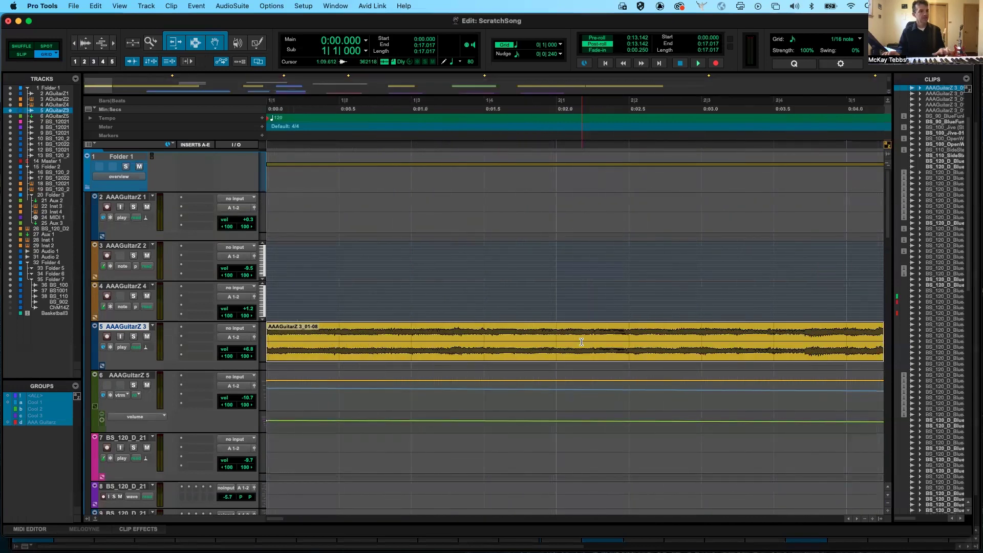
pyautogui.hotkey('alt', 'a')
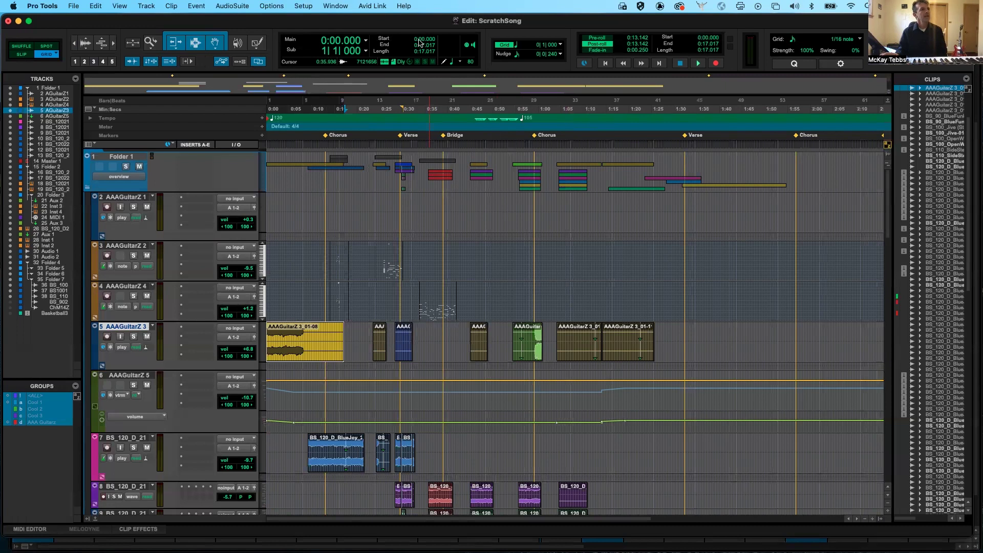
# Move the playback cursor to 24:00.000 by entering the time in the Main counter
pyautogui.click(325, 43)
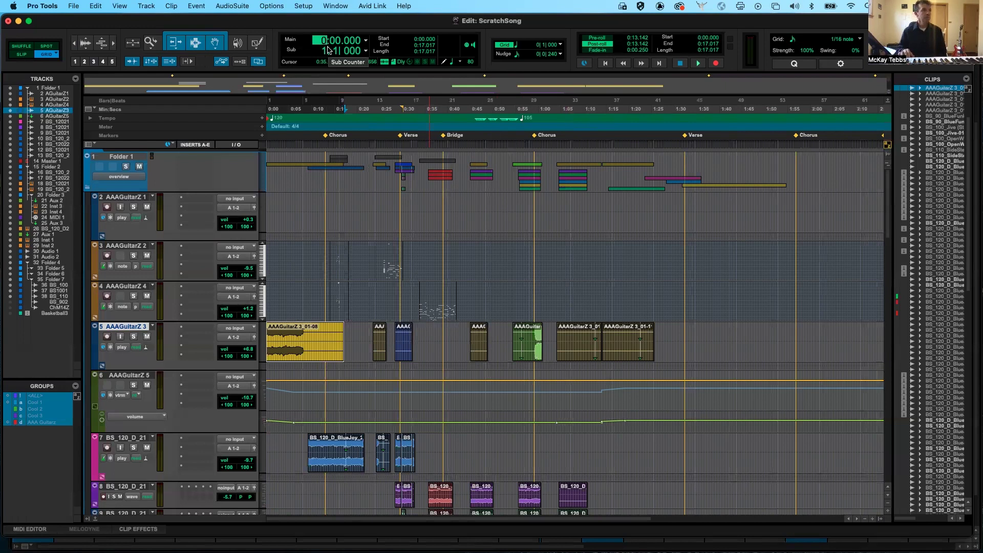
pyautogui.write('24')
pyautogui.press('Return')
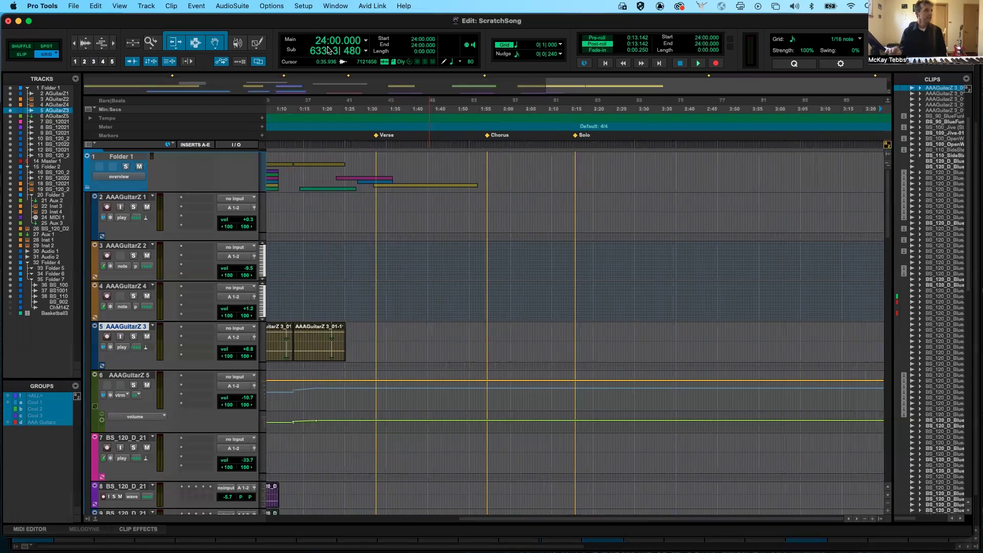
# Set the edit selection's start time to 15:00.000
pyautogui.click(413, 40)
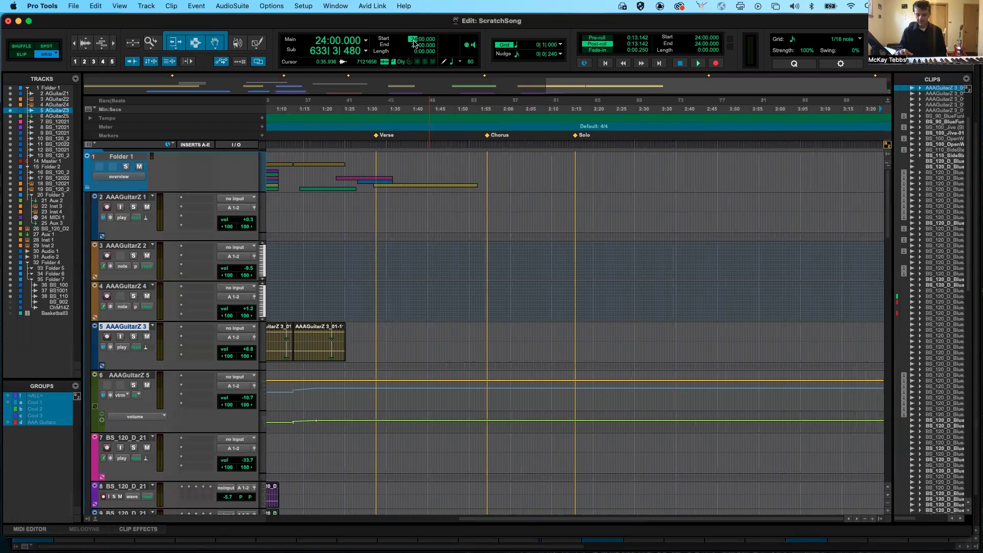
pyautogui.write('0')
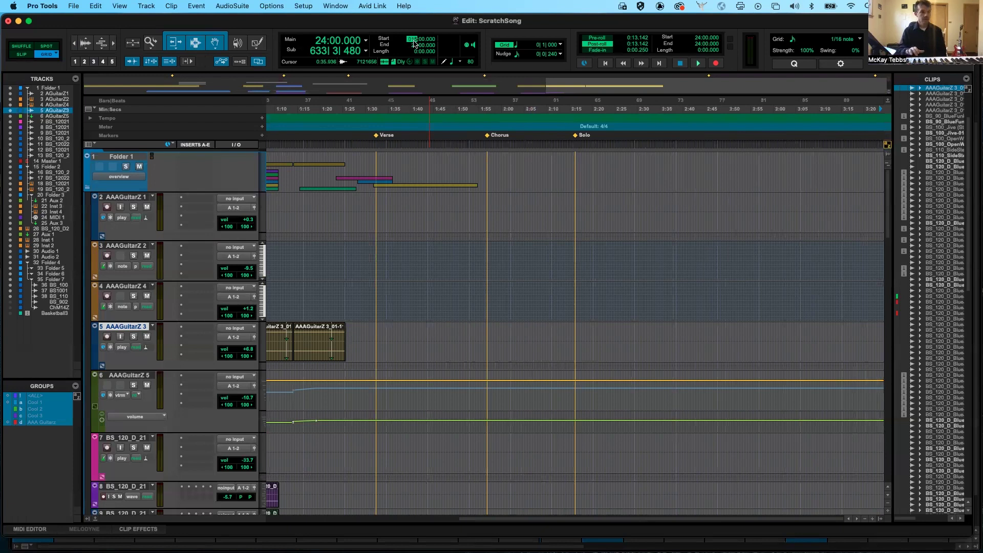
pyautogui.write('5')
pyautogui.press('Return')
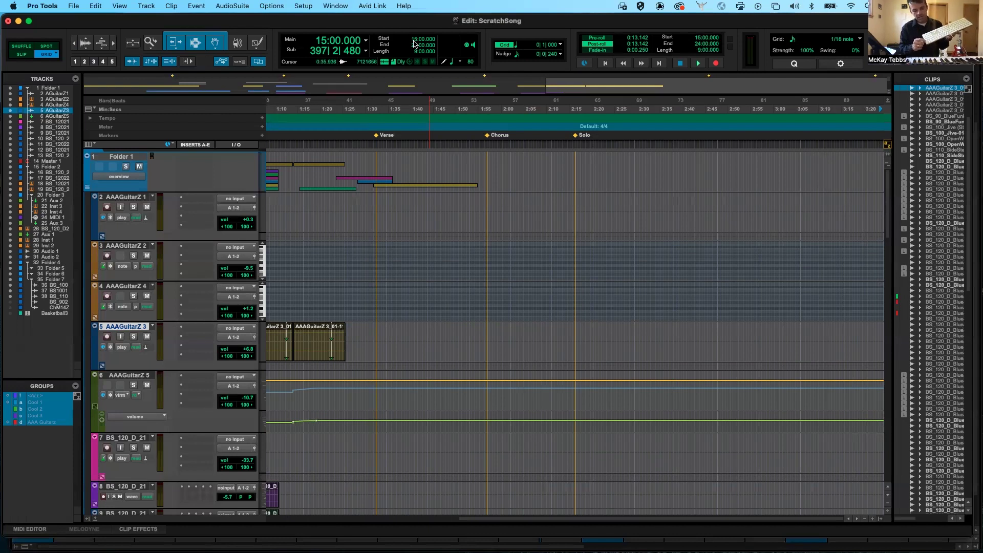
# Locate the playback cursor at 33:00.000 with the Main counter
pyautogui.press('KP_Equal')
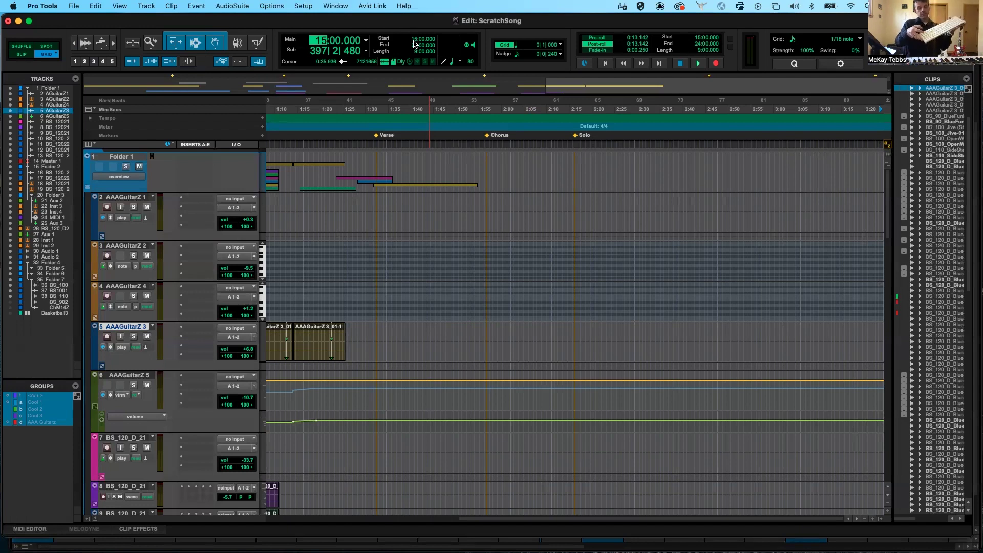
pyautogui.write('33')
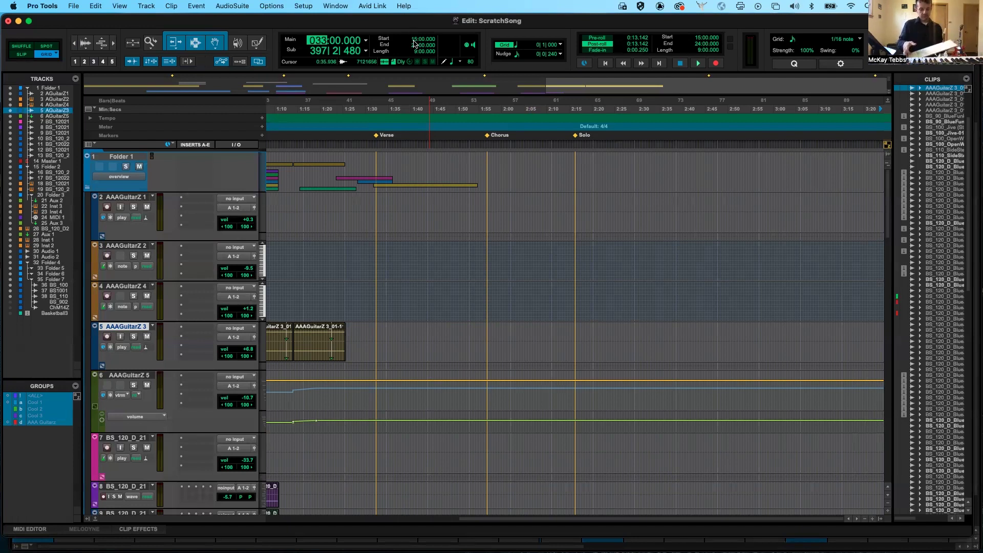
pyautogui.press('Return')
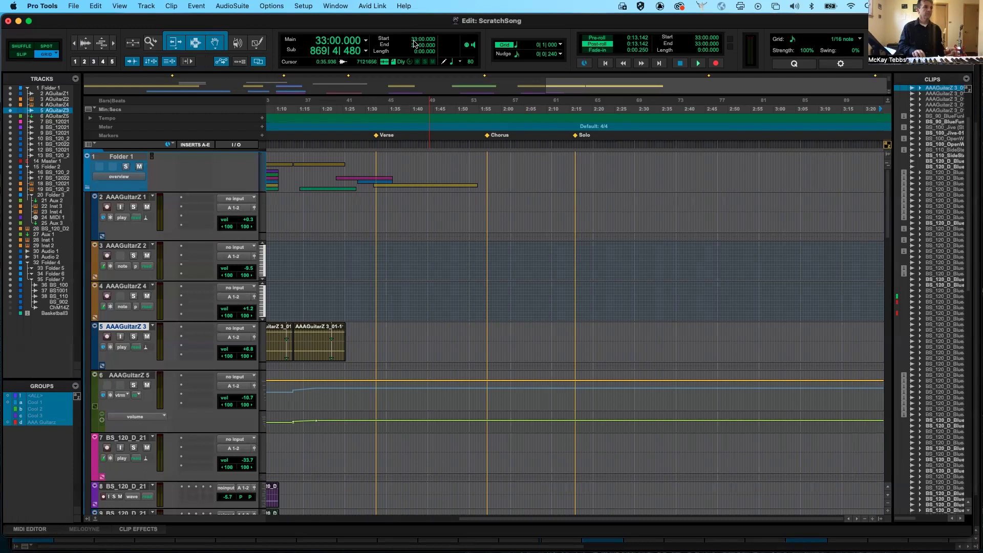
# Change the seconds and milliseconds of the Main counter so that the cursor position is 33:05.002
pyautogui.press('KP_Multiply')
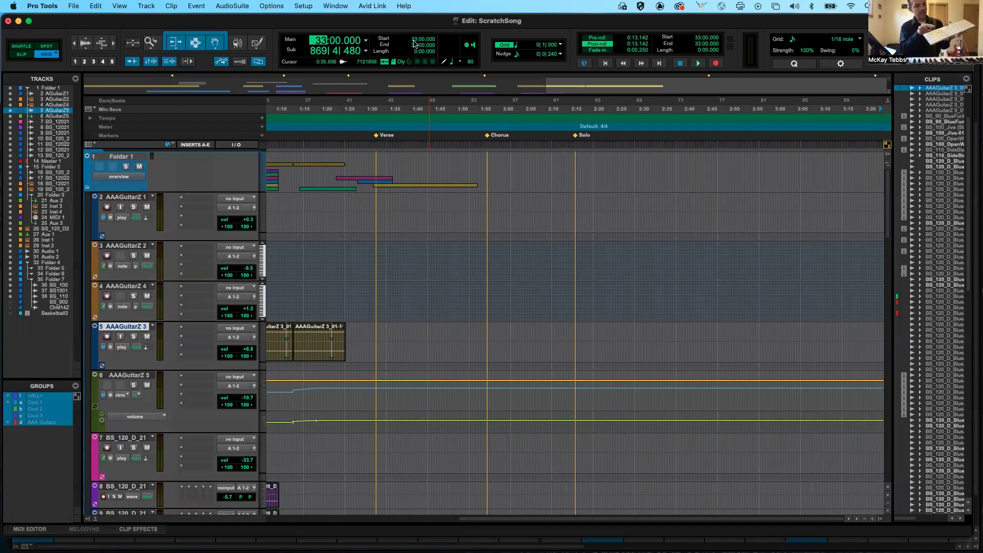
pyautogui.press('Right')
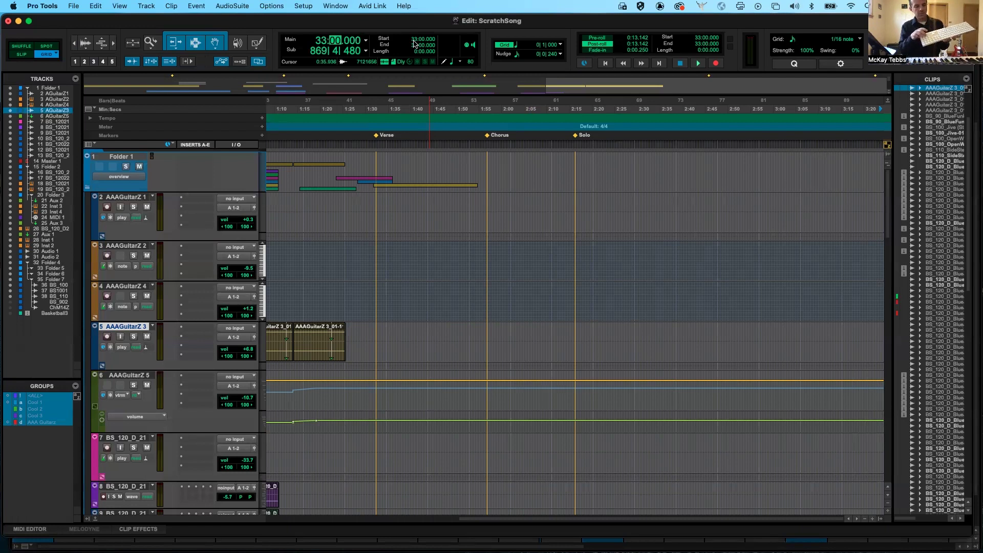
pyautogui.press('Right')
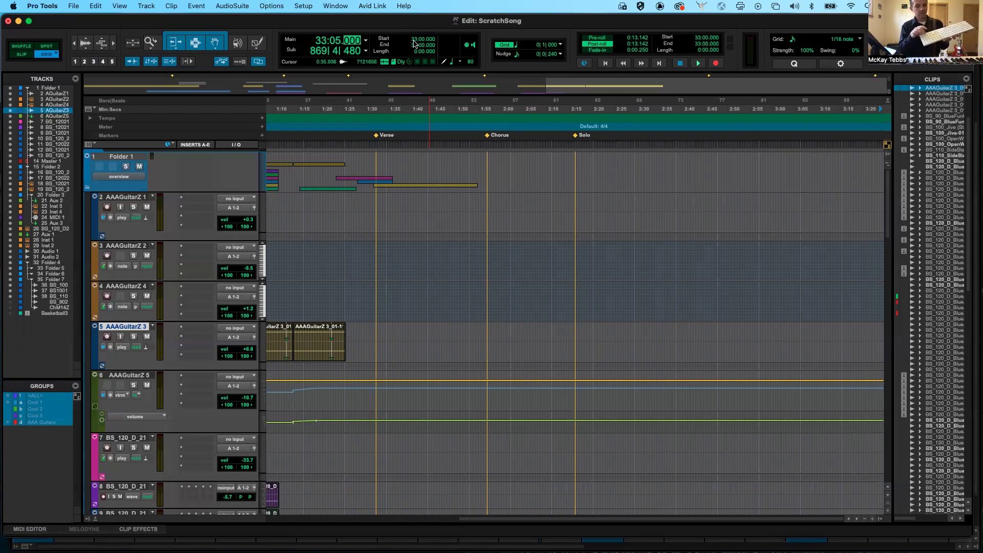
pyautogui.write('2')
pyautogui.press('Return')
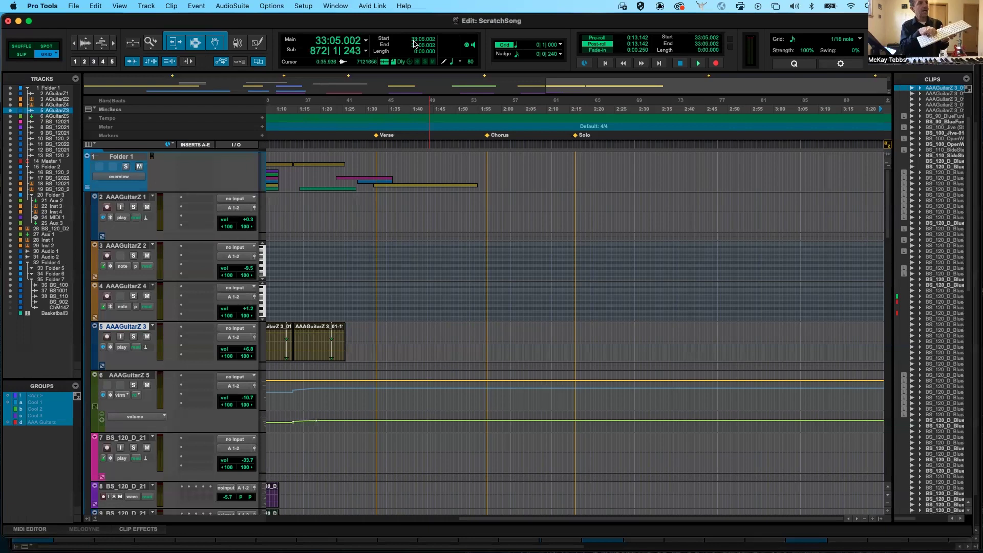
# Edit the minutes and milliseconds of the Main counter to place the cursor at 32:05.001
pyautogui.press('KP_Multiply')
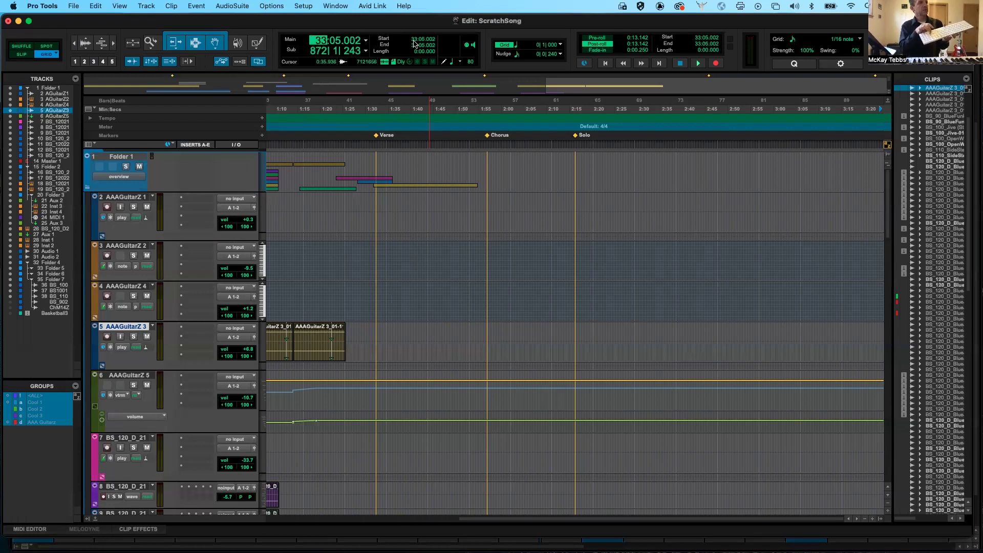
pyautogui.write('2')
pyautogui.press('Right')
pyautogui.press('Right')
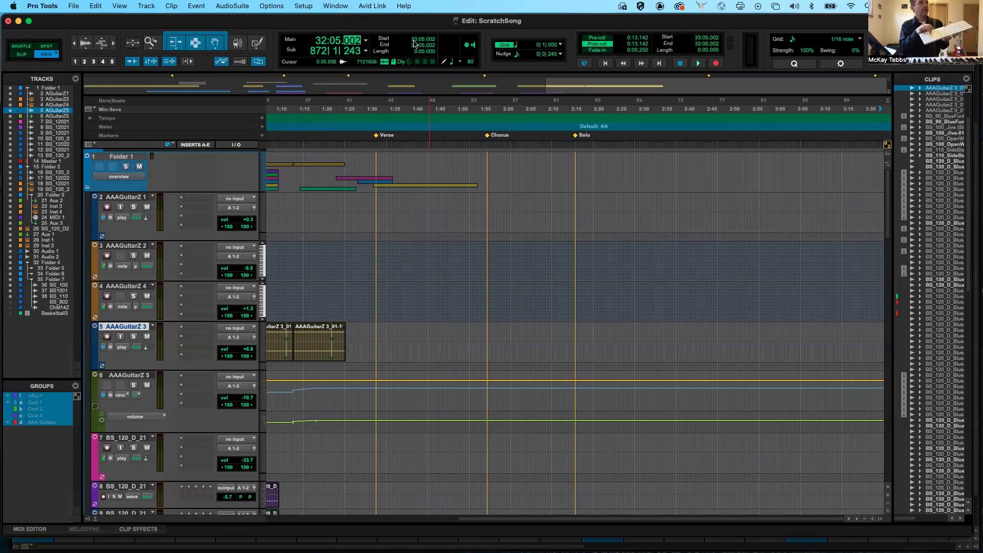
pyautogui.write('1')
pyautogui.press('Right')
pyautogui.press('Return')
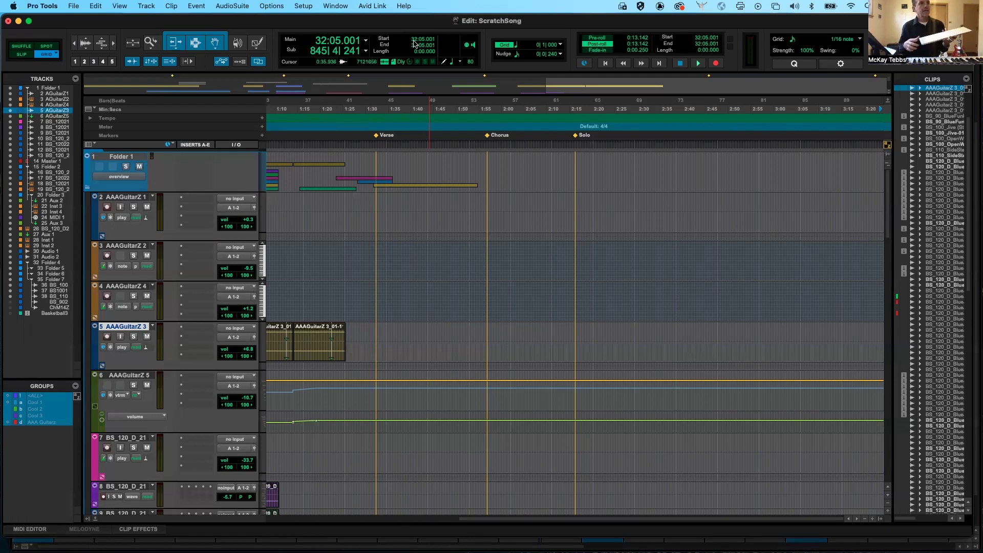
# Set the edit selection's end time to 55:00.000, keeping its start at 32:05.001
pyautogui.click(413, 40)
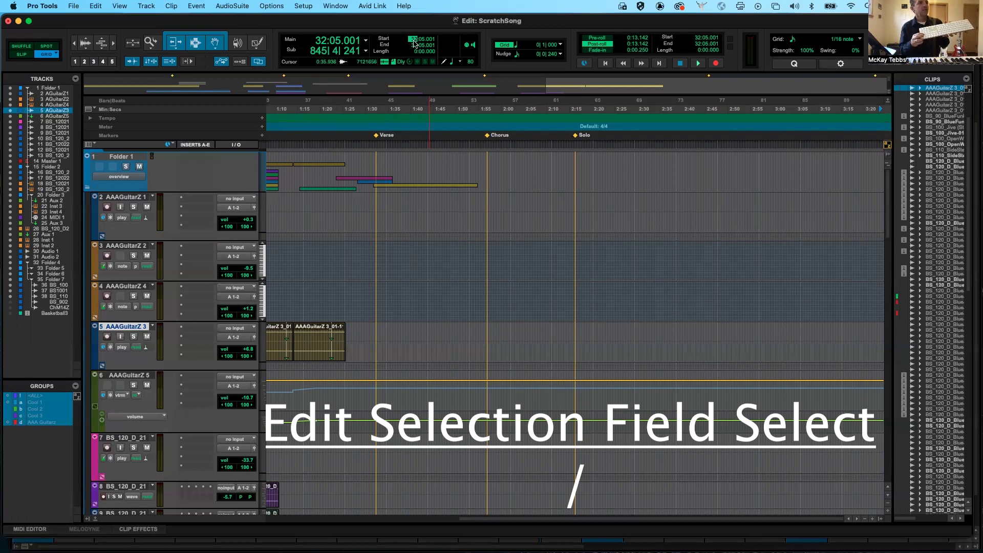
pyautogui.press('/')
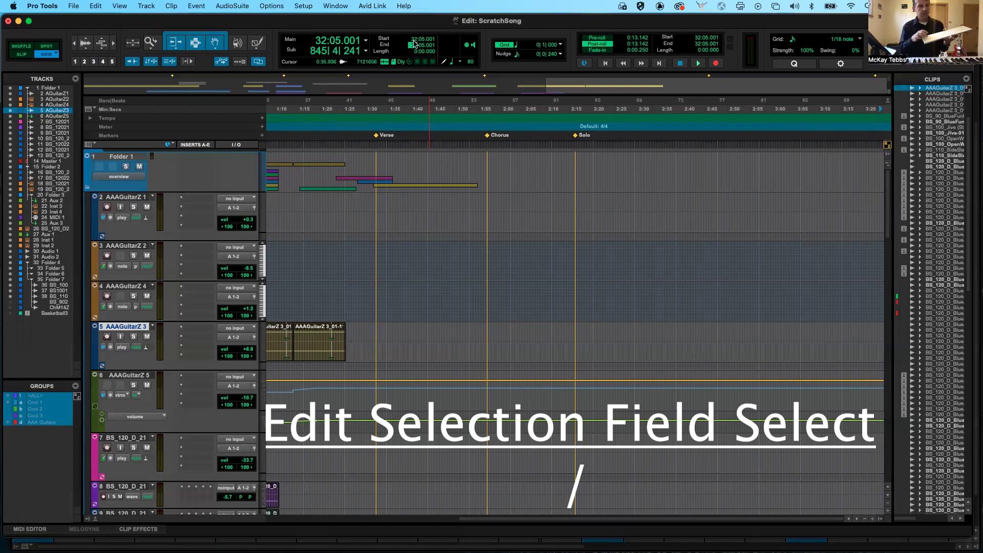
pyautogui.press('Return')
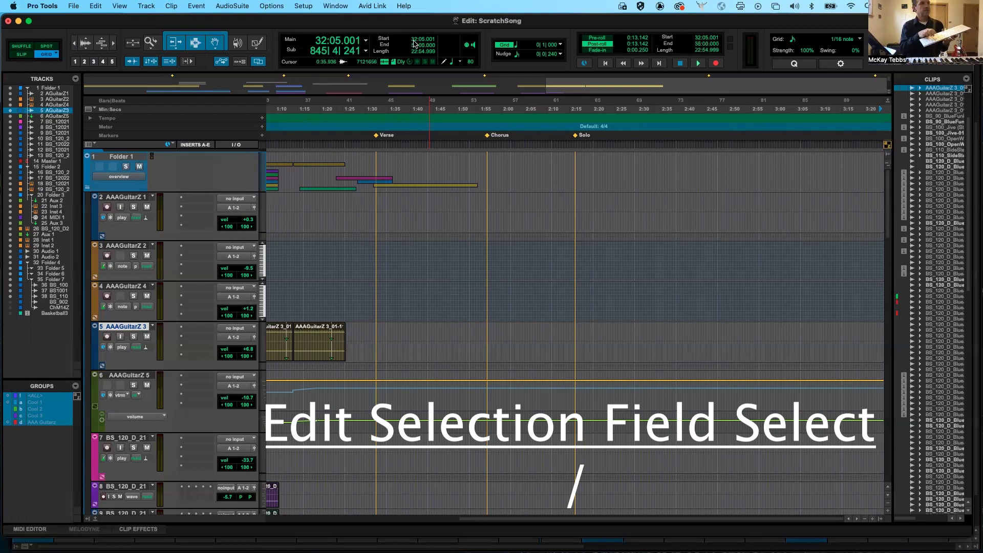
# Step through the units of the edit selection's Start time and on to its Length field
pyautogui.press('KP_Divide')
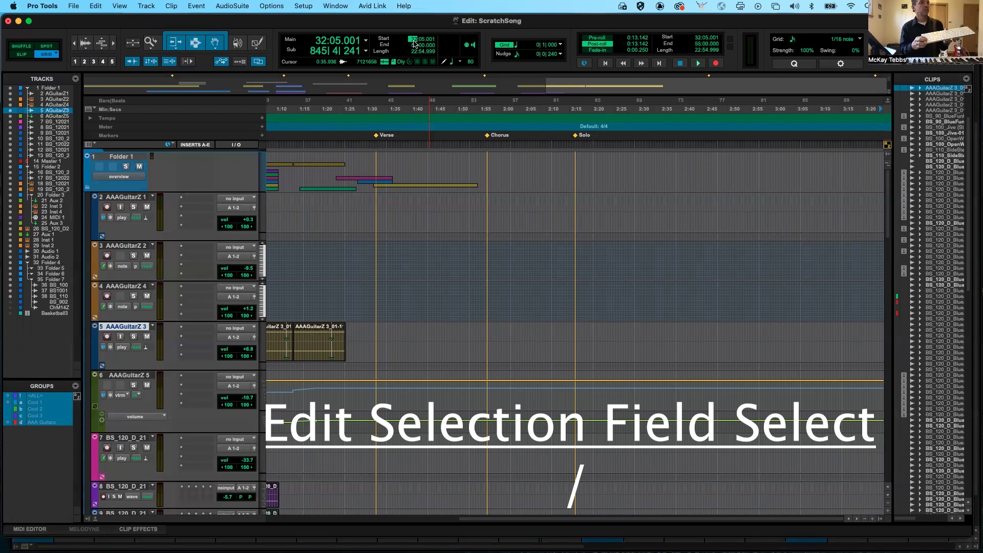
pyautogui.press('Right')
pyautogui.press('Right')
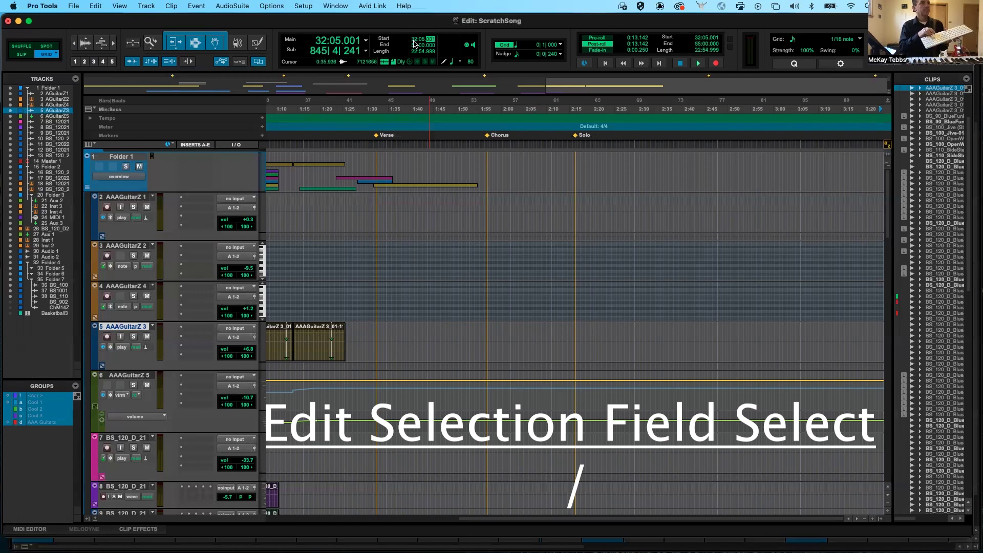
pyautogui.press('KP_Divide')
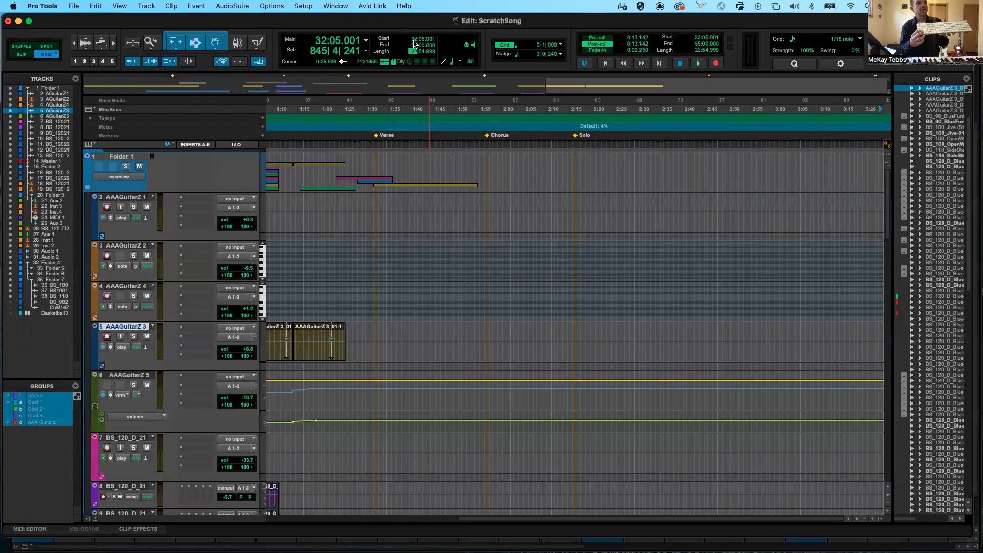
pyautogui.press('Return')
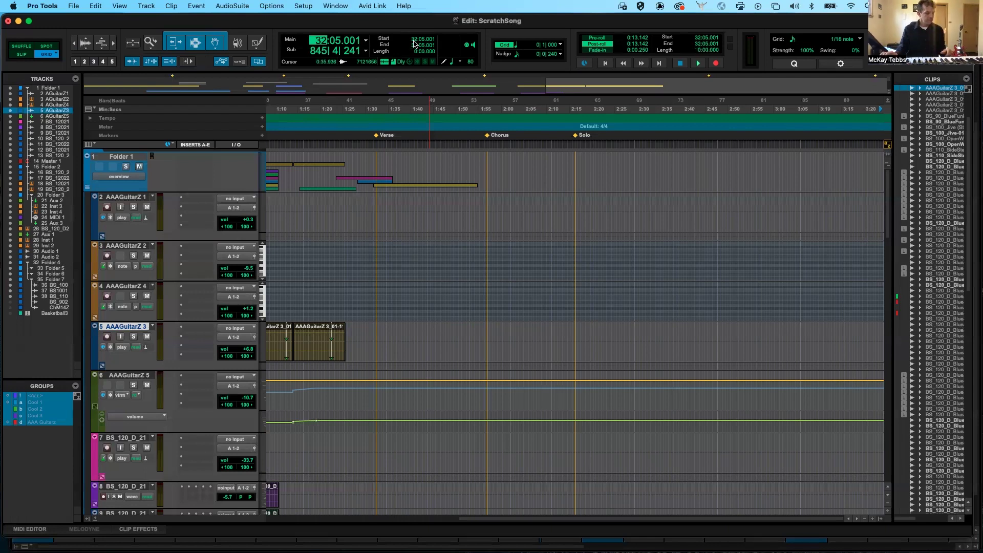
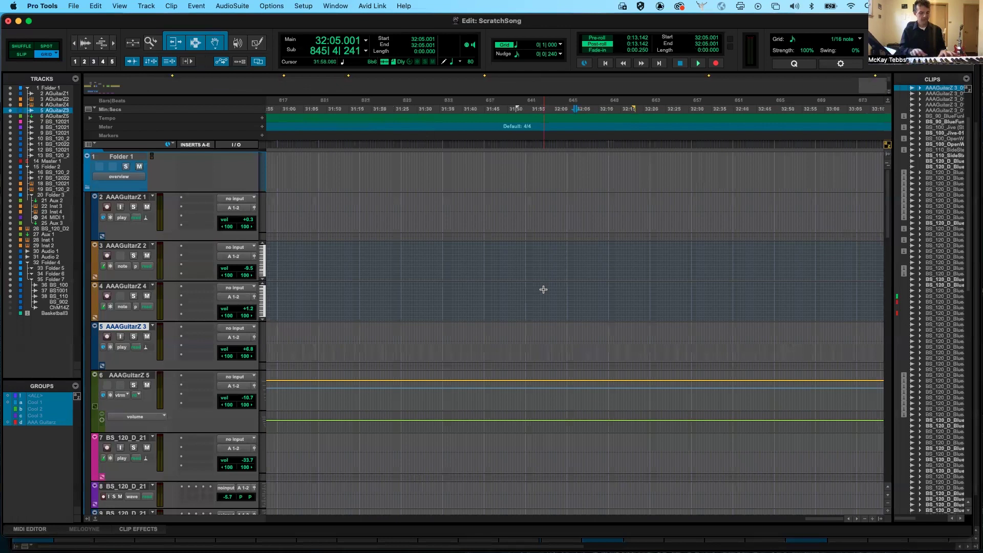
# Return the cursor to the session start and zoom horizontally until the first eight bars fill the Edit window
pyautogui.press('Return')
pyautogui.press('super+bracketleft')
pyautogui.press('super+bracketleft')
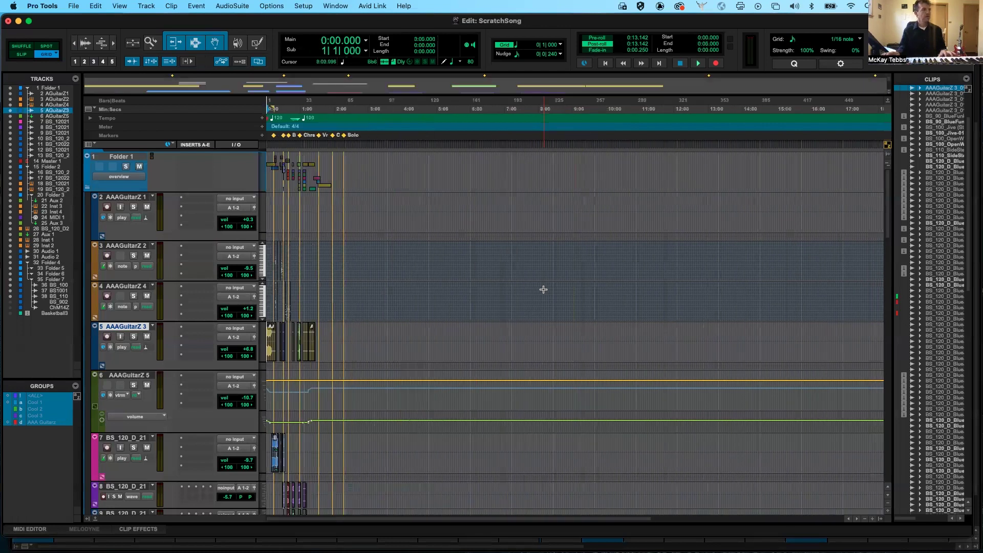
pyautogui.press('super+bracketright')
pyautogui.press('super+bracketright')
pyautogui.press('super+bracketright')
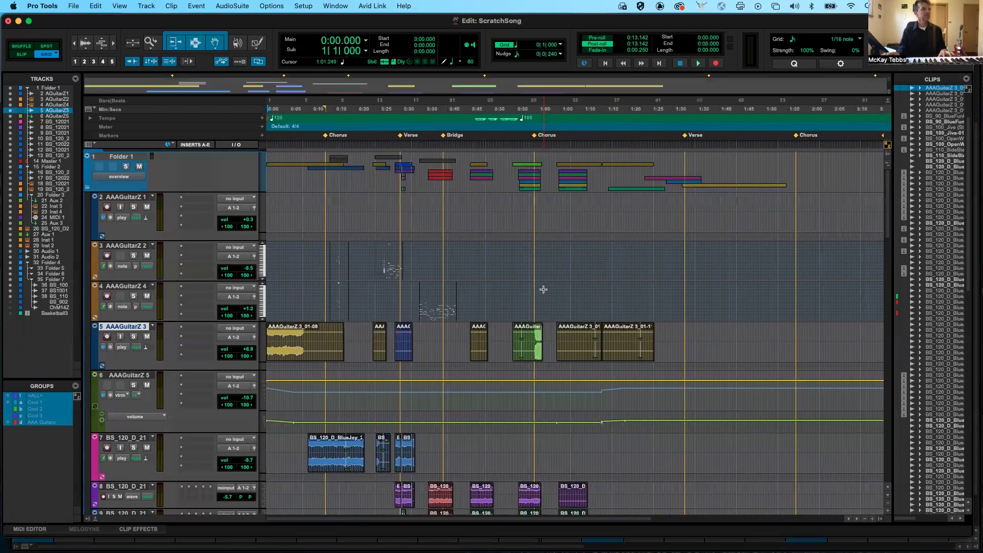
pyautogui.press('super+bracketright')
pyautogui.press('super+bracketright')
pyautogui.press('super+bracketright')
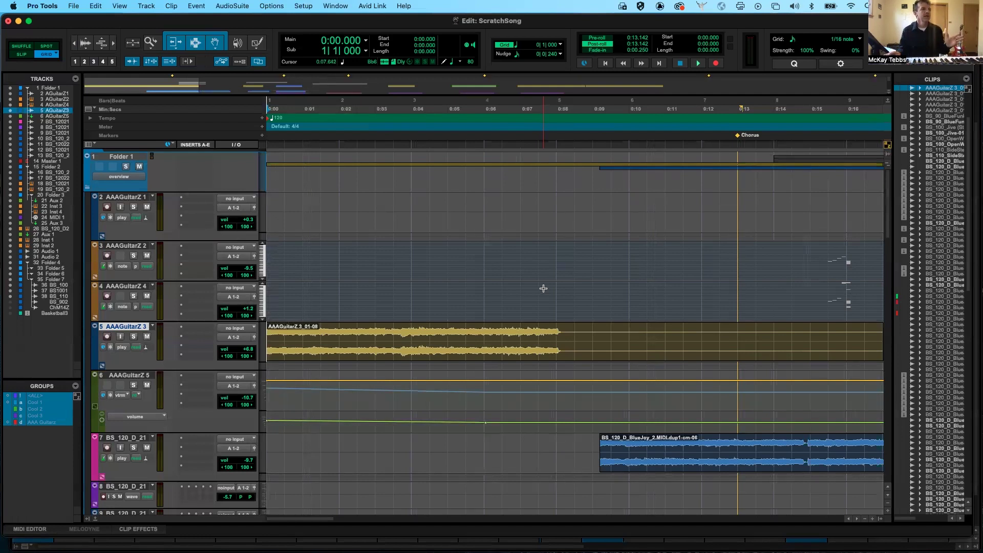
# Hide and show the Universe view above the rulers several times, leaving it shown
pyautogui.click(888, 102)
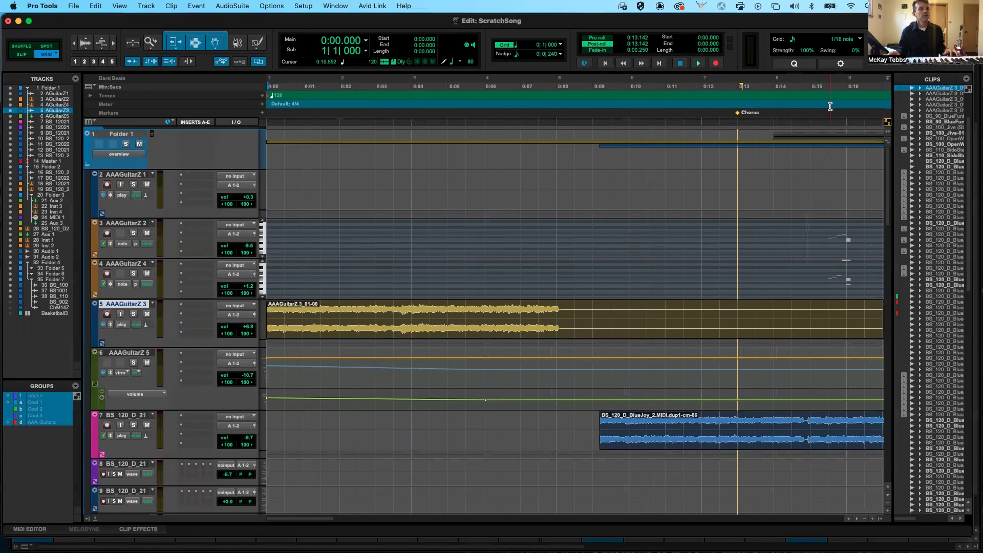
pyautogui.click(887, 78)
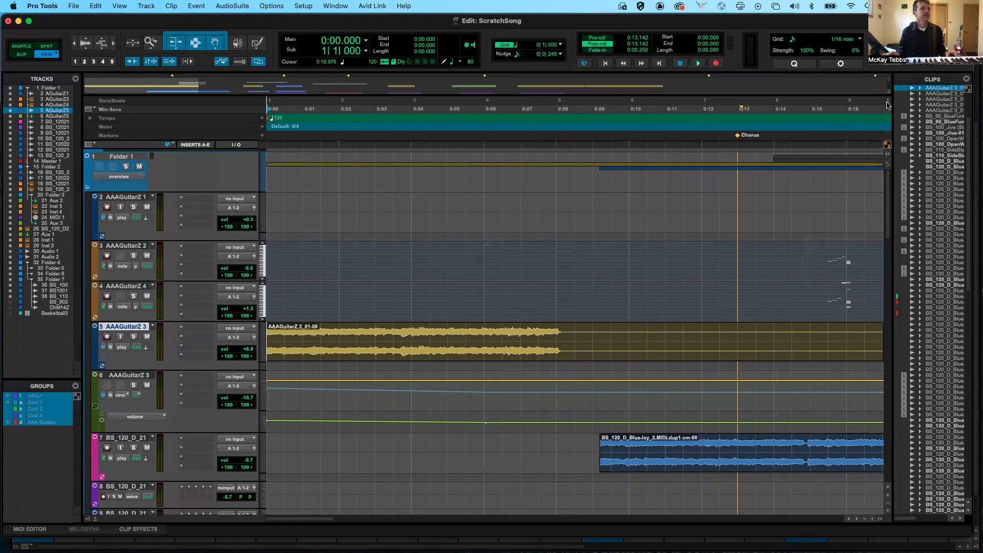
pyautogui.click(888, 102)
pyautogui.click(887, 78)
pyautogui.click(888, 100)
pyautogui.click(888, 79)
pyautogui.click(889, 101)
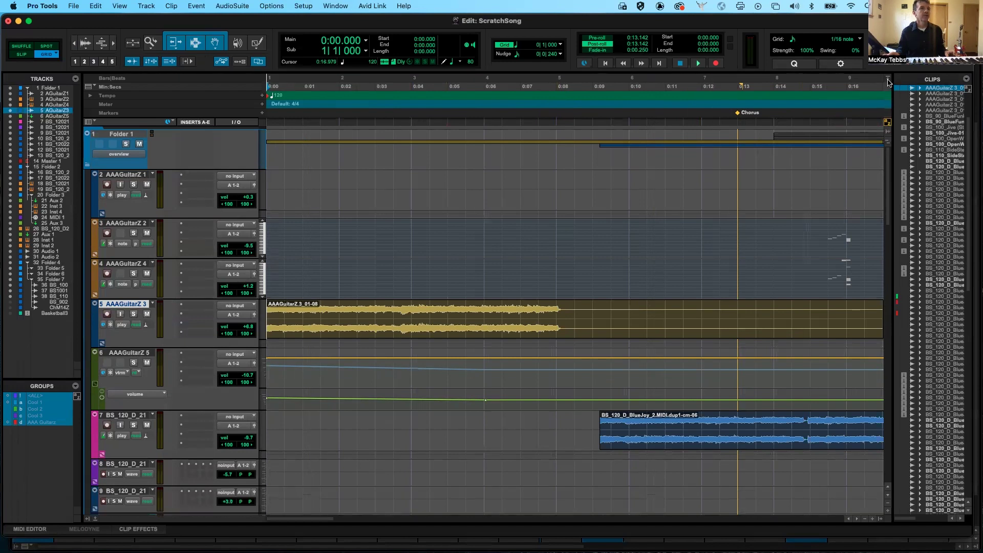
pyautogui.click(888, 80)
pyautogui.click(889, 101)
pyautogui.click(889, 80)
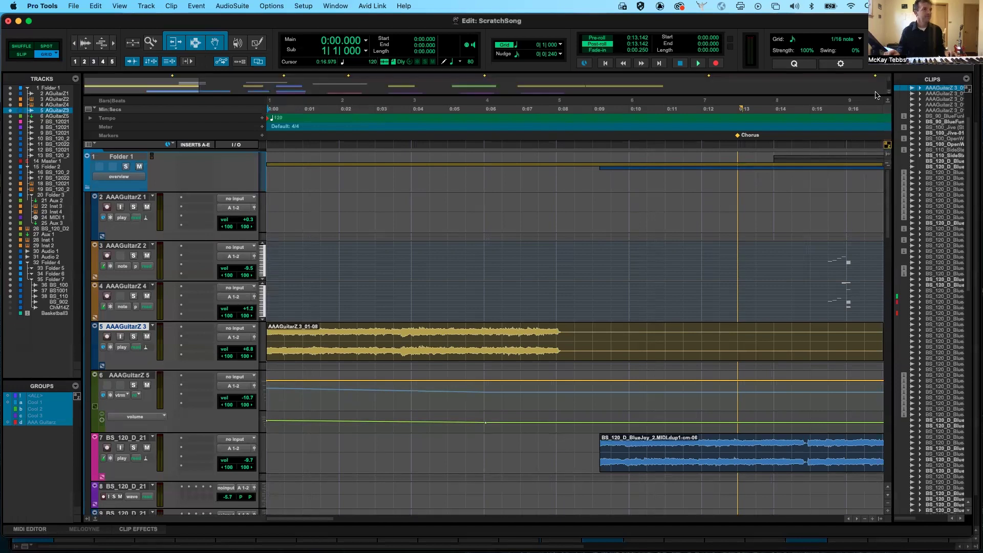
# Navigate with the Universe view past the first Chorus to the clips around the Verse marker near bar 16
pyautogui.moveTo(204, 89)
pyautogui.mouseDown()
pyautogui.moveTo(153, 85)
pyautogui.moveTo(256, 86)
pyautogui.moveTo(211, 86)
pyautogui.mouseUp()
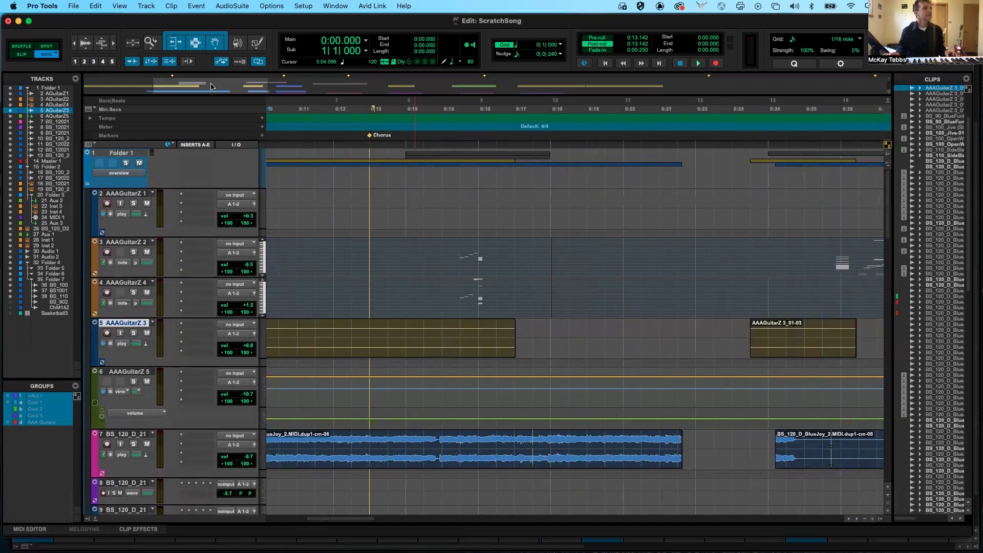
pyautogui.click(285, 92)
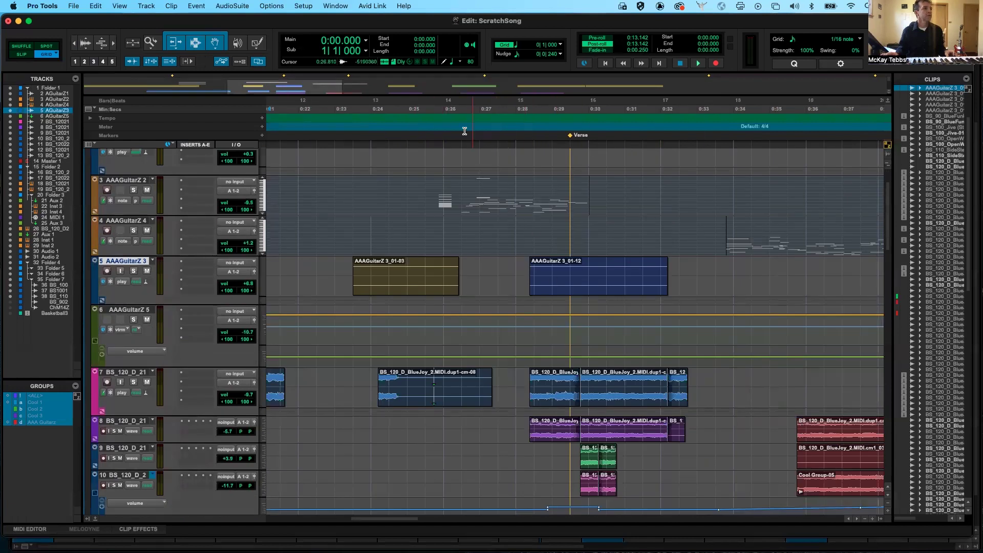
# Navigate with the Universe view to the Bridge, toward the song's last clips, back to the session start, and on to bars 9–17
pyautogui.click(389, 87)
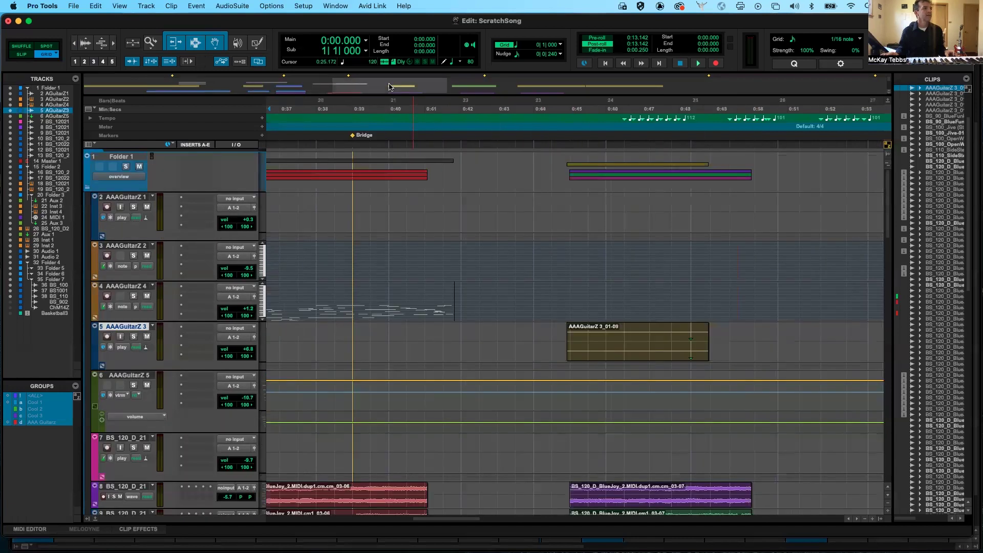
pyautogui.scroll(-1, 389, 87)
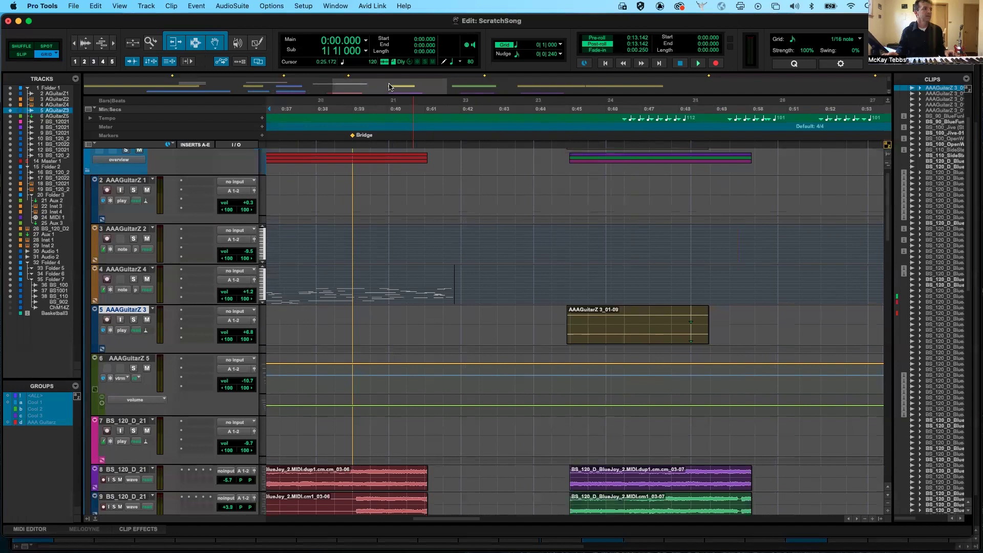
pyautogui.click(514, 85)
pyautogui.click(619, 87)
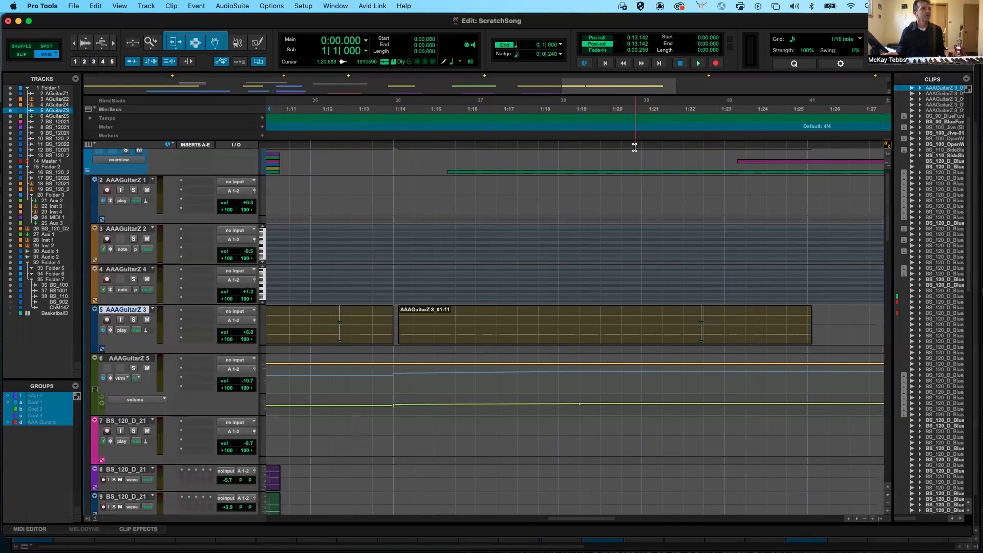
pyautogui.click(111, 86)
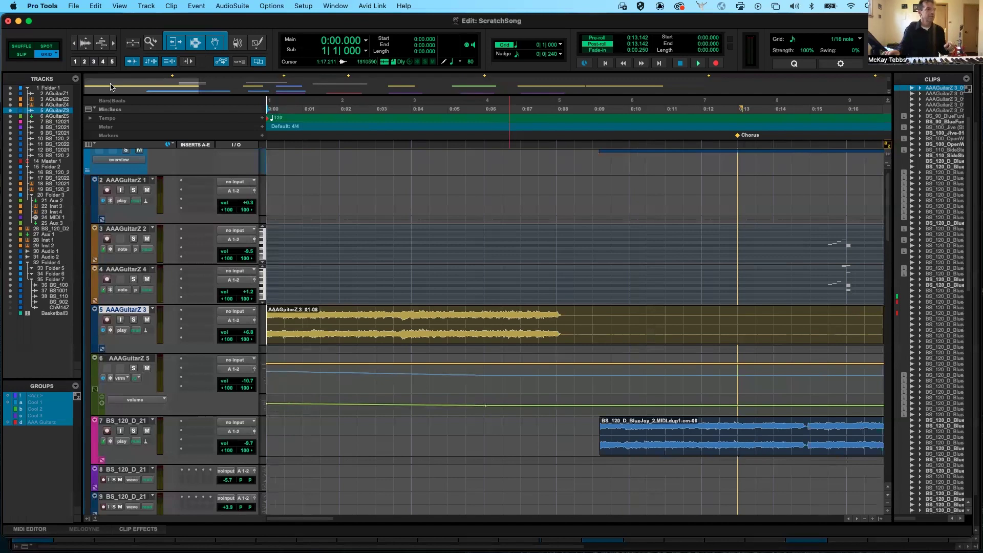
pyautogui.click(249, 88)
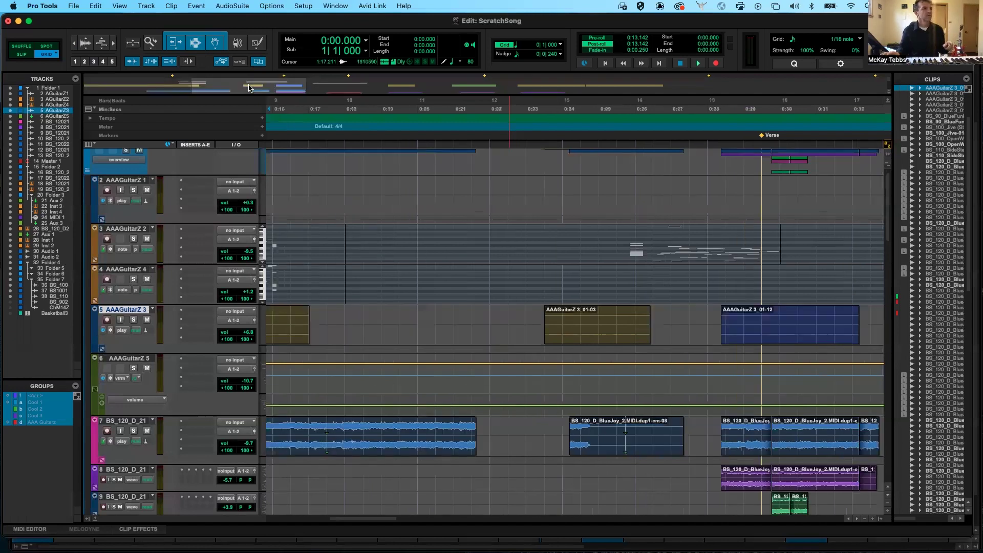
pyautogui.scroll(-1, 249, 88)
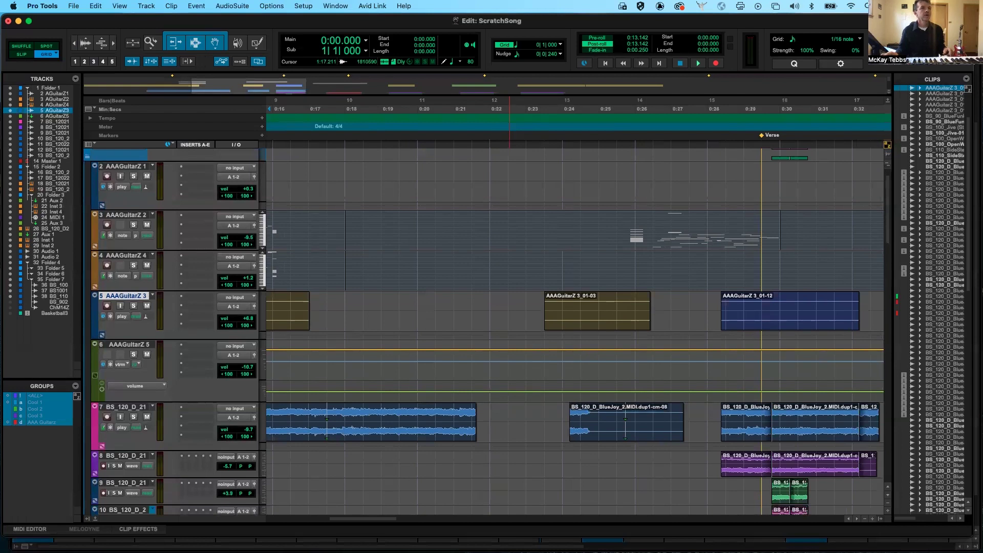
# Hide and show the Universe view repeatedly from the Edit window's own display options, leaving it shown
pyautogui.click(965, 41)
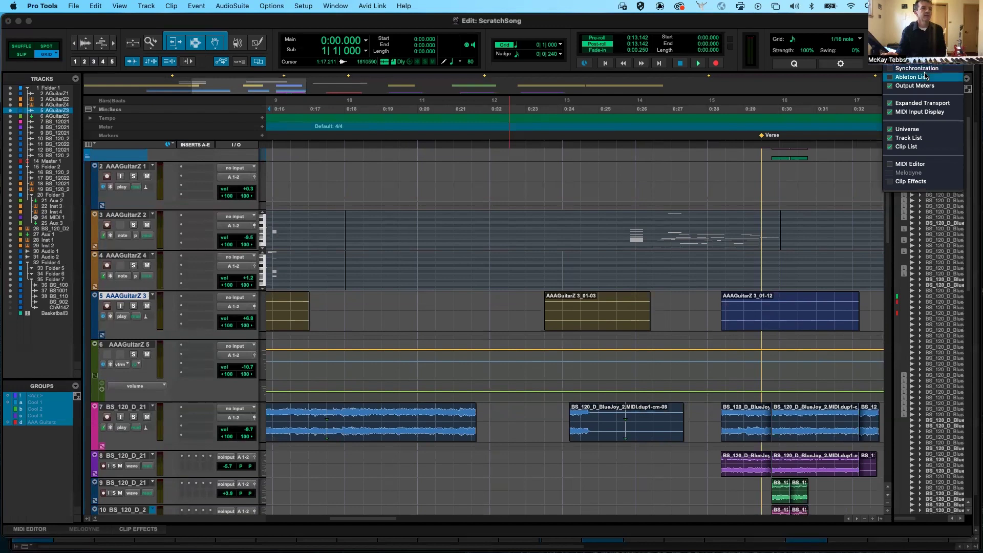
pyautogui.click(890, 130)
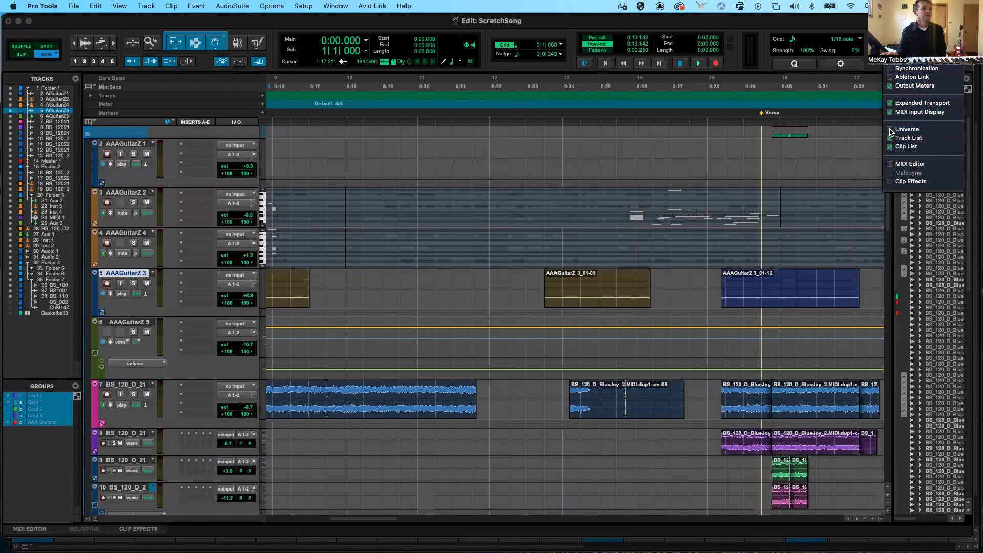
pyautogui.click(890, 131)
pyautogui.click(890, 131)
pyautogui.click(890, 130)
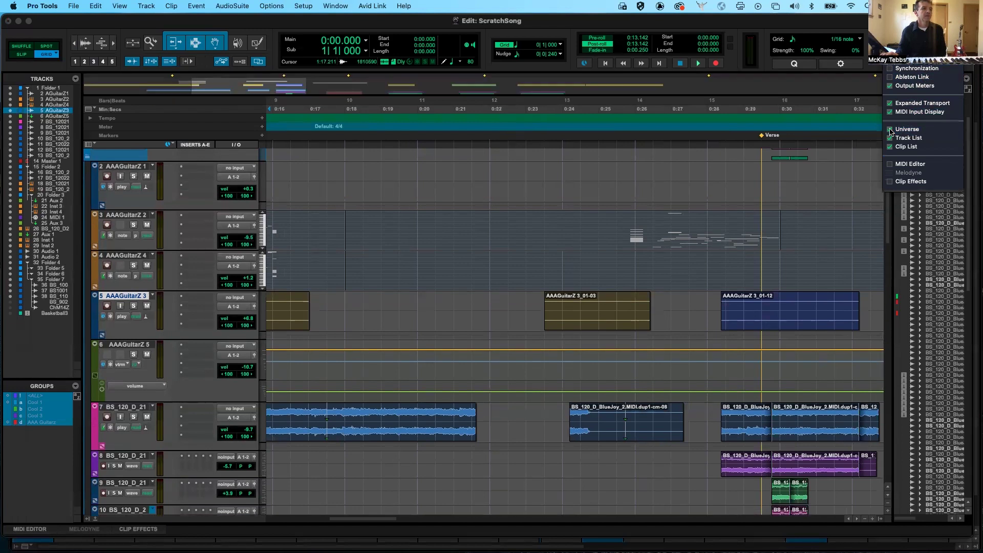
pyautogui.click(890, 131)
pyautogui.click(890, 130)
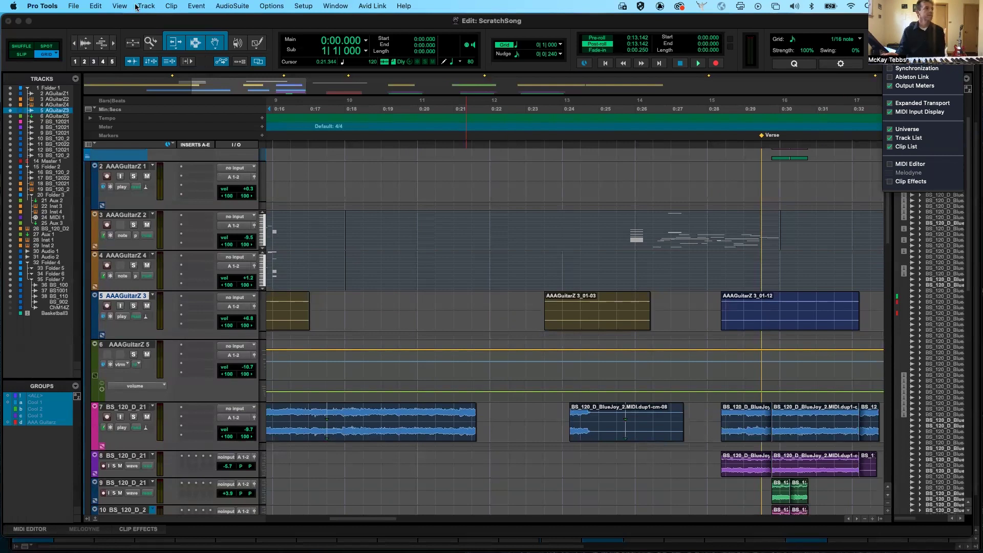
# Turn the Universe display off and on again through the application's Other Displays options, and close the Edit window's display options
pyautogui.click(119, 6)
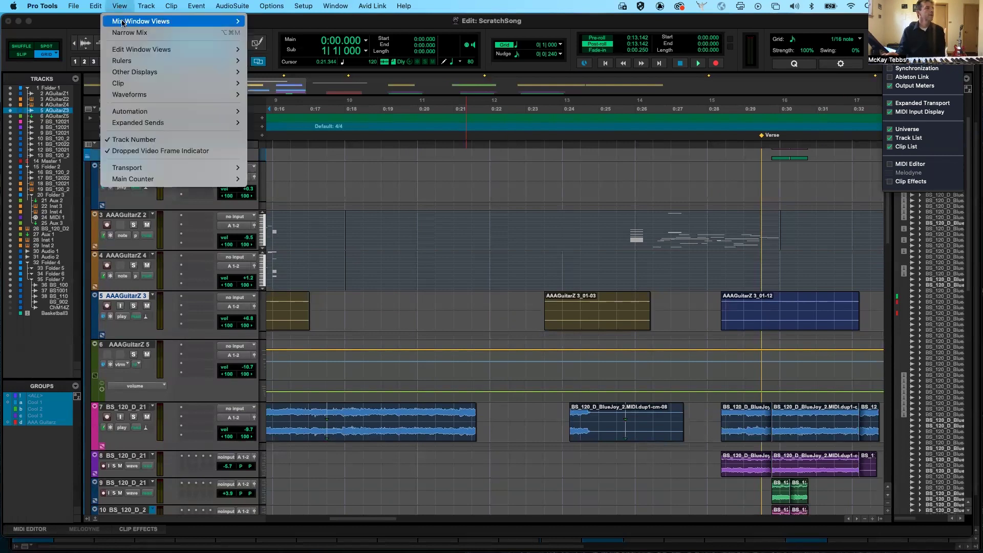
pyautogui.moveTo(143, 75)
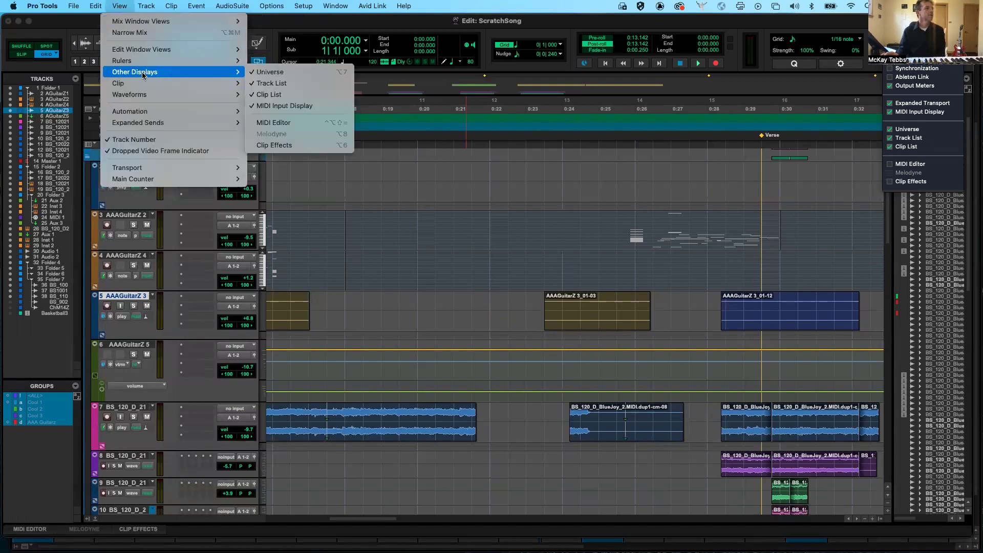
pyautogui.click(279, 74)
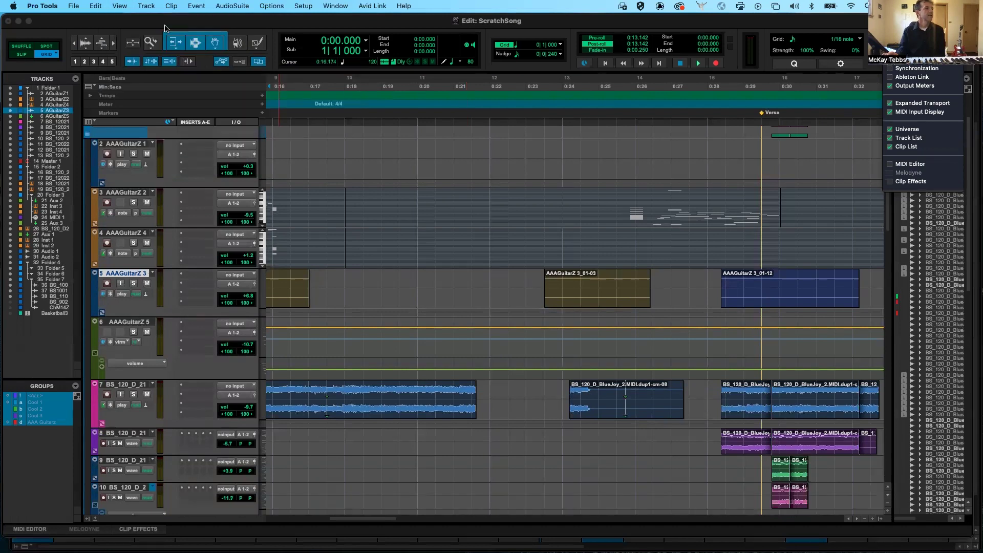
pyautogui.click(126, 6)
pyautogui.moveTo(127, 53)
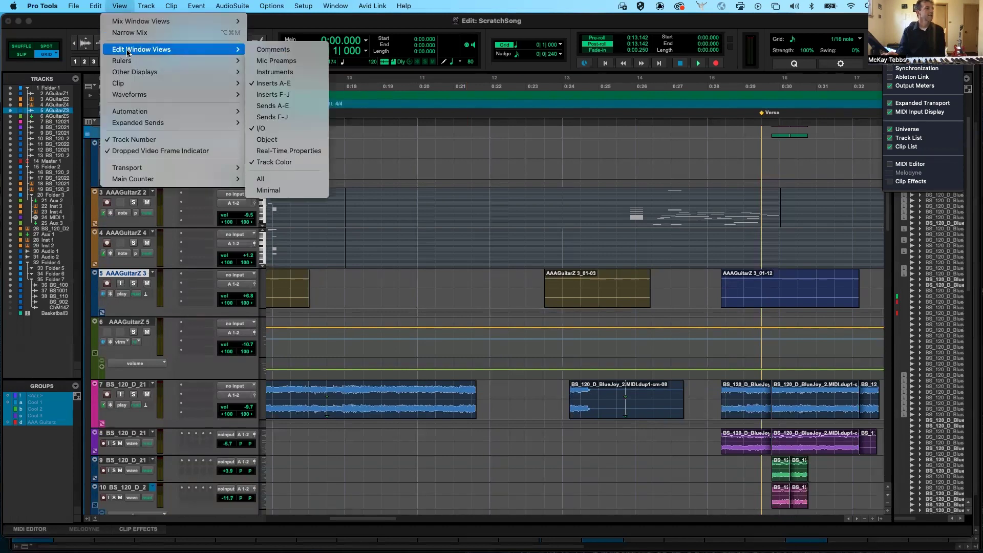
pyautogui.moveTo(128, 71)
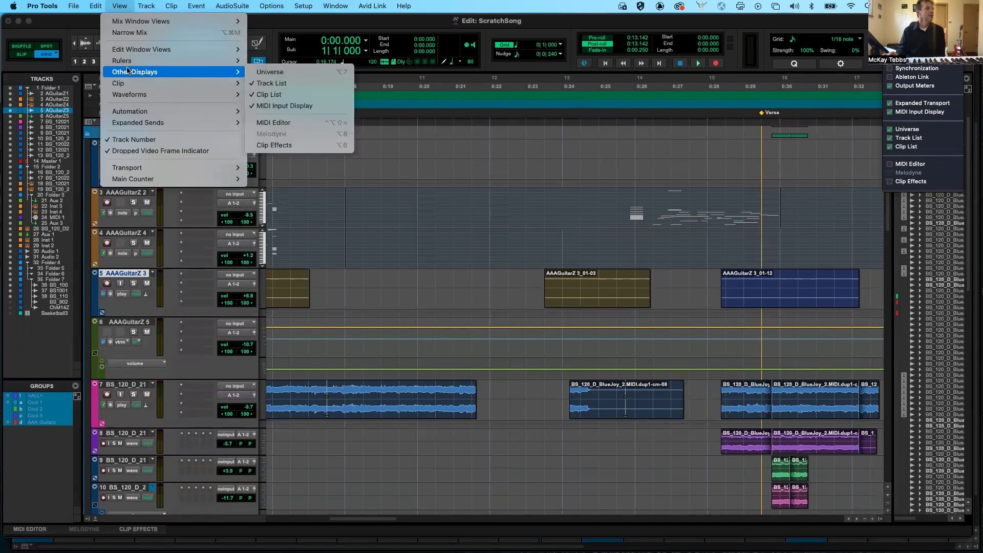
pyautogui.click(260, 72)
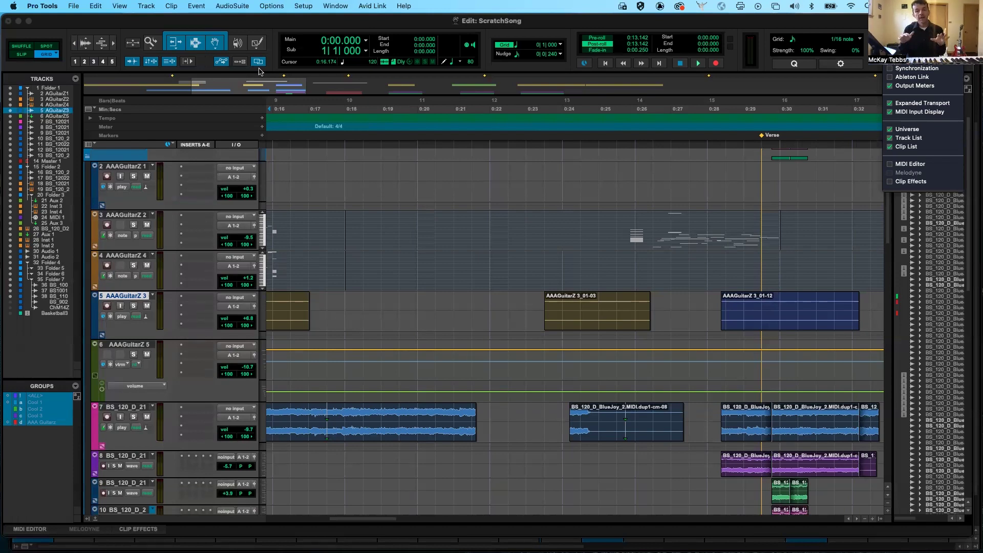
pyautogui.press('Escape')
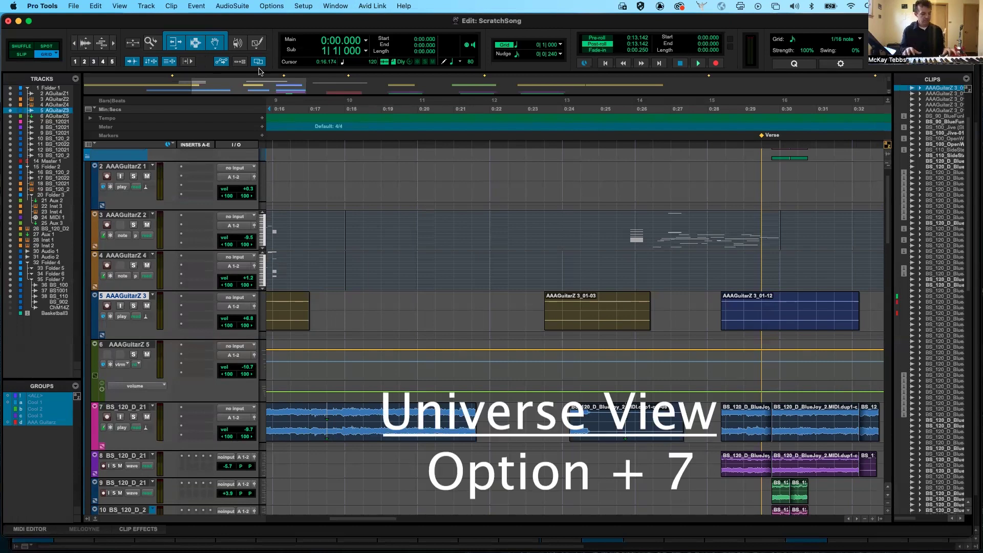
# Toggle the Universe view repeatedly with its dedicated shortcut, leaving it shown above the rulers
pyautogui.hotkey('alt', '7')
pyautogui.hotkey('alt', '7')
pyautogui.hotkey('alt', '7')
pyautogui.hotkey('alt', '7')
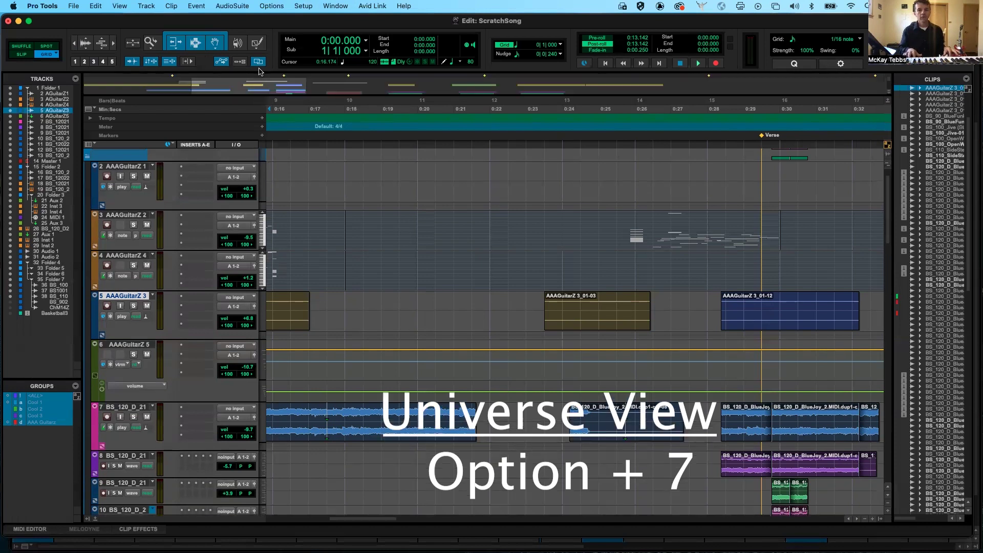
pyautogui.hotkey('alt', '7')
pyautogui.hotkey('alt', '7')
pyautogui.hotkey('alt', '7')
pyautogui.hotkey('alt', '7')
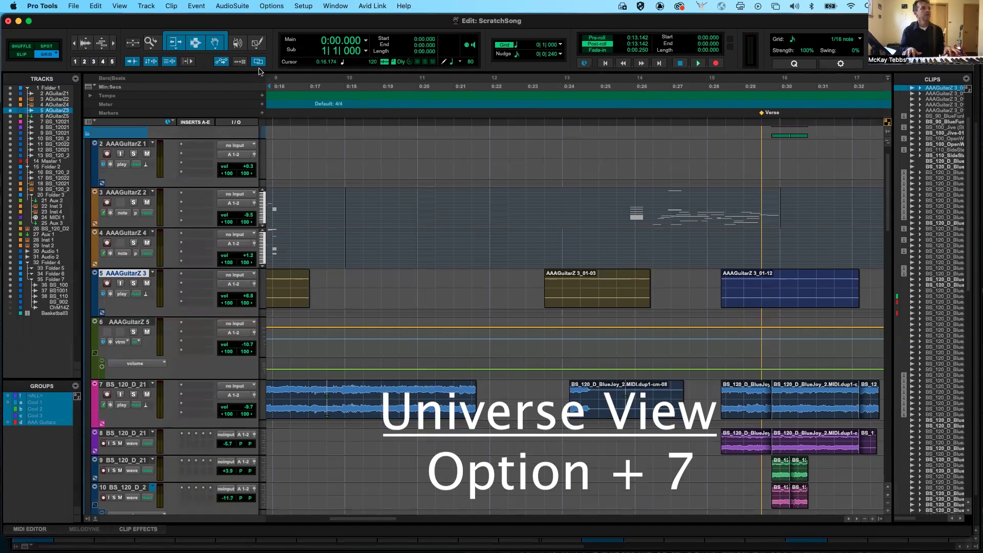
pyautogui.hotkey('alt', '7')
pyautogui.hotkey('alt', '7')
pyautogui.hotkey('alt', '7')
pyautogui.hotkey('alt', '7')
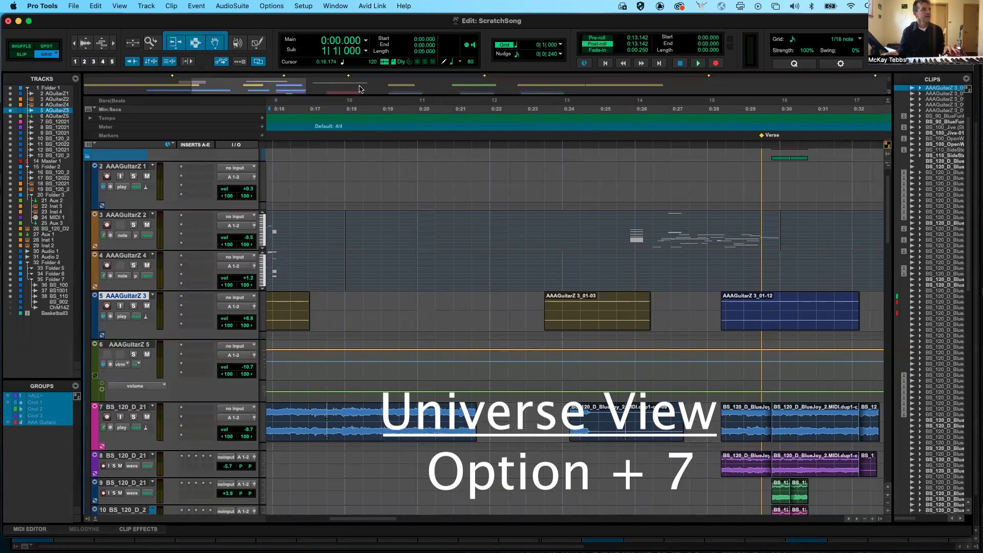
# Bring the Bridge section into the Edit window with the Universe view, and hide and reshow the Universe view
pyautogui.click(360, 89)
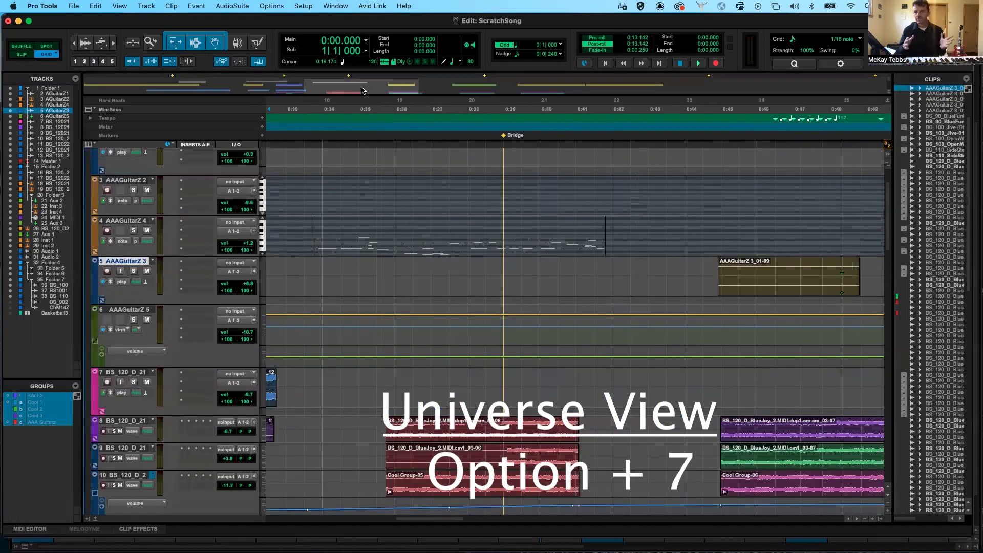
pyautogui.hotkey('alt', '7')
pyautogui.hotkey('alt', '7')
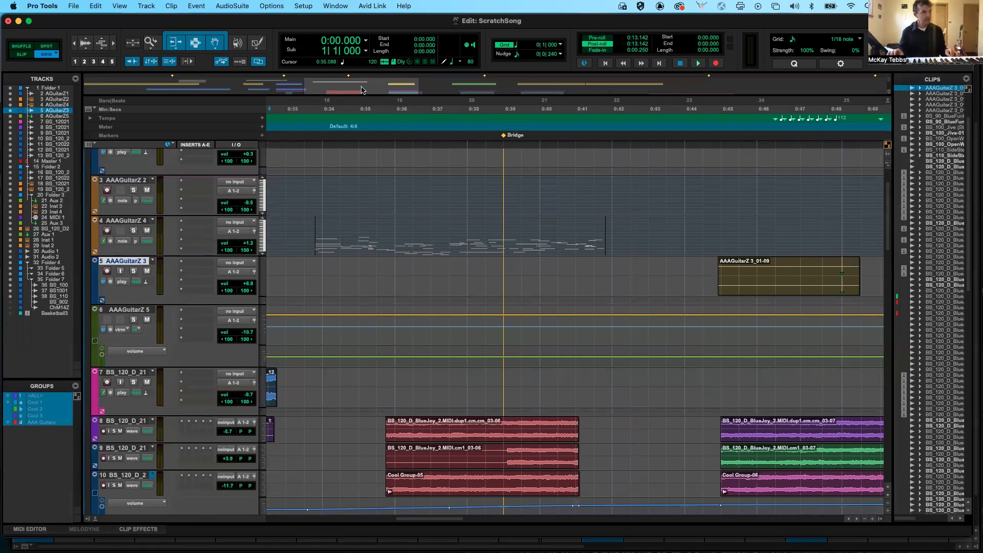
# Zoom out to the whole session, zoom in one level horizontally, and locate the cursor to the Verse marker near bar 16
pyautogui.hotkey('alt', 'a')
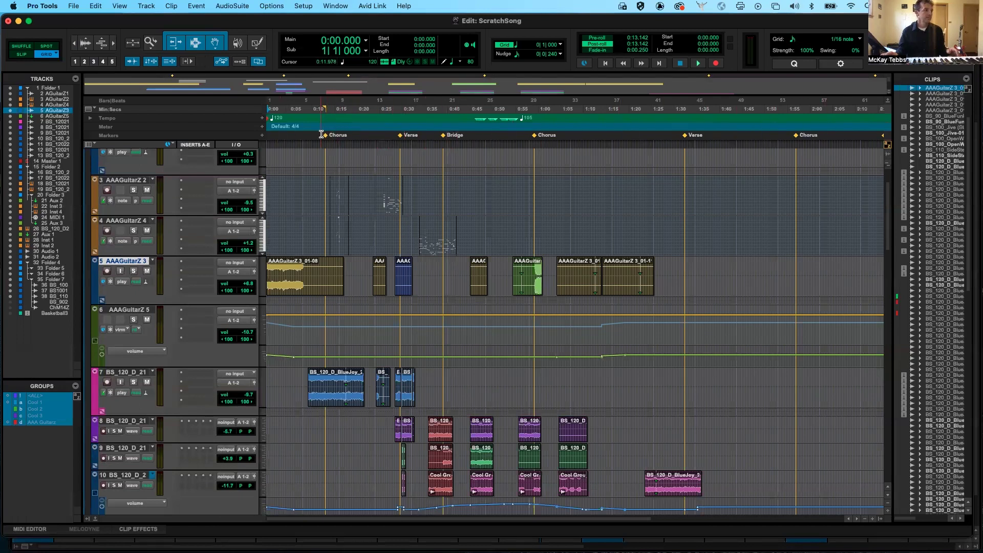
pyautogui.press('super+bracketright')
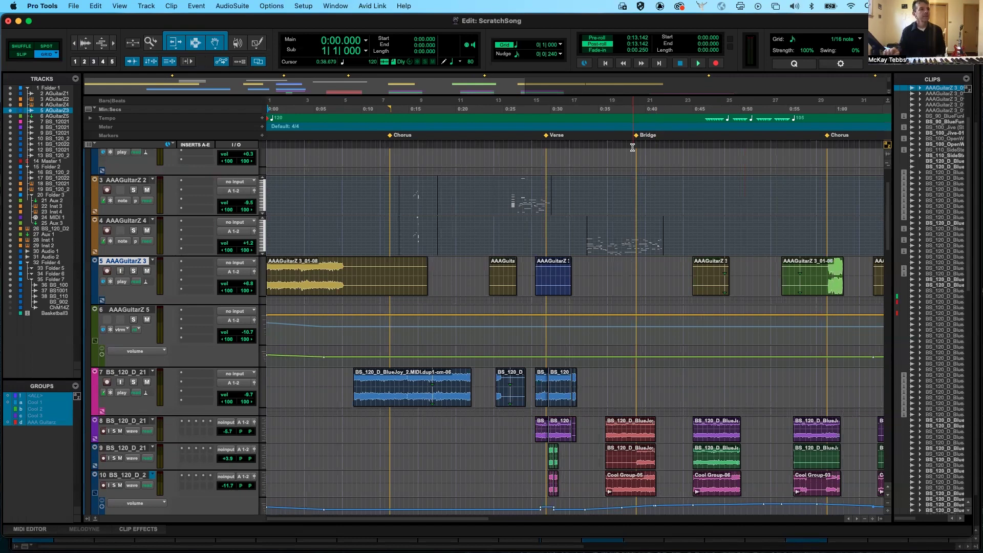
pyautogui.click(545, 134)
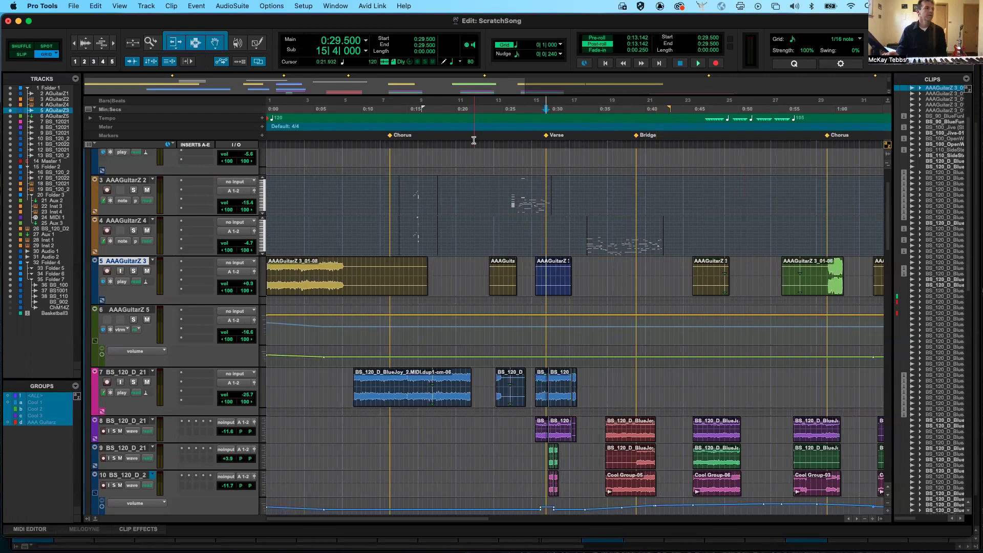
# Place the cursor at 1:14.000, the start of bar 36, and create a marker memory location there named "Cool Section"
pyautogui.hscroll(5, 474, 139)
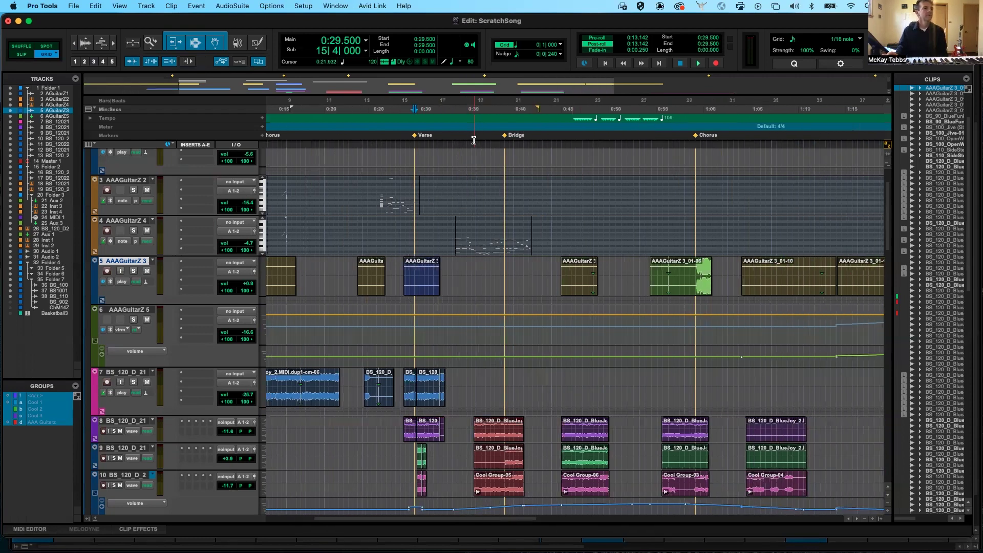
pyautogui.hscroll(14, 474, 140)
pyautogui.hscroll(-7, 473, 140)
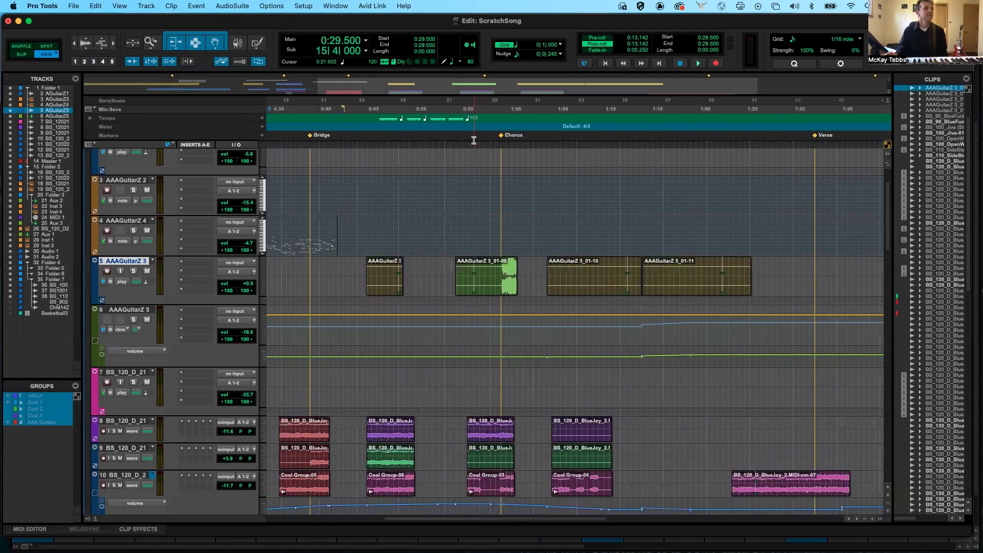
pyautogui.click(641, 140)
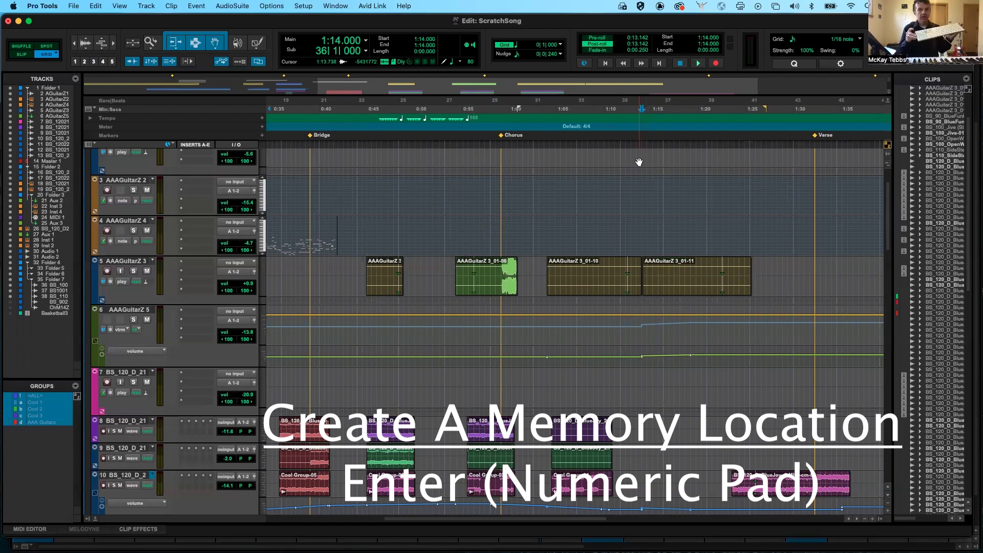
pyautogui.press('KP_Enter')
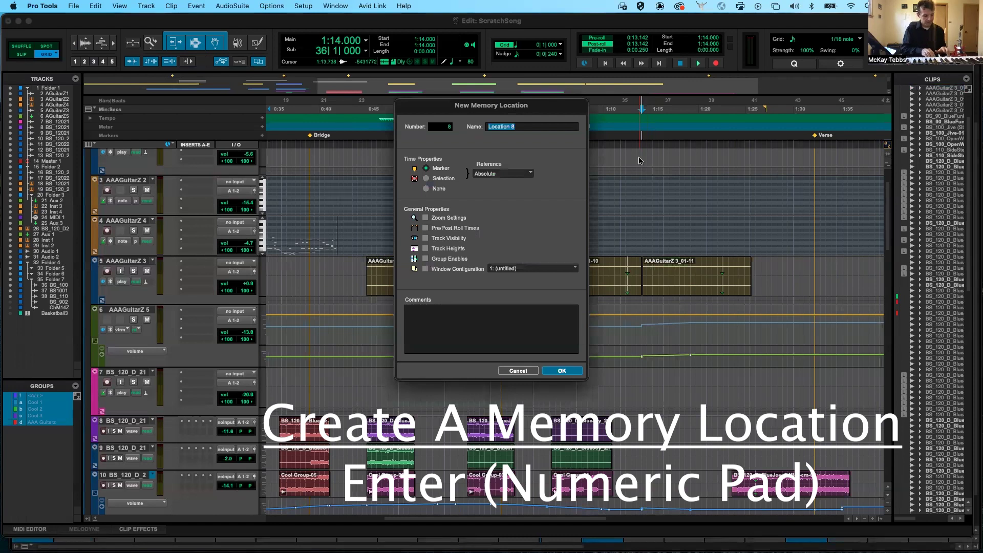
pyautogui.write('Coo')
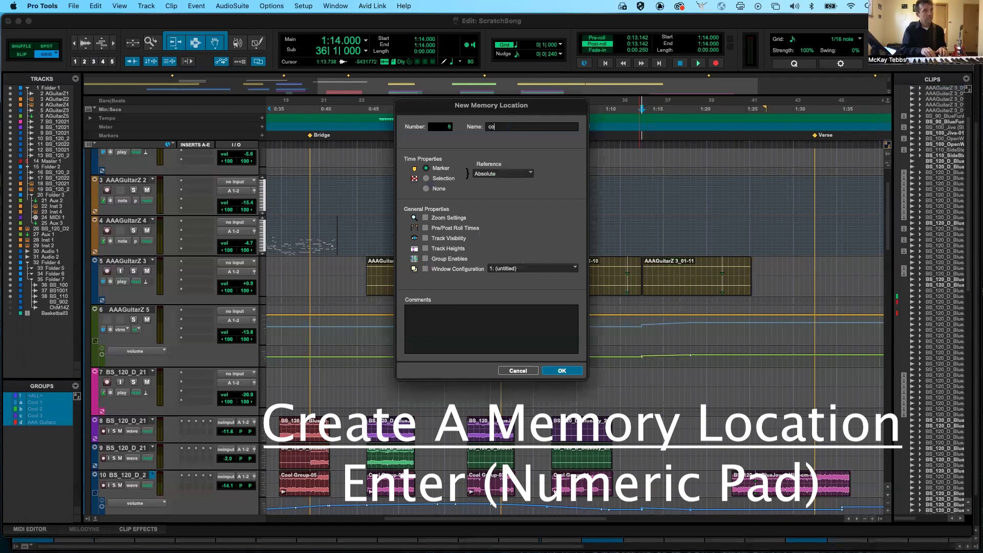
pyautogui.write('l Section')
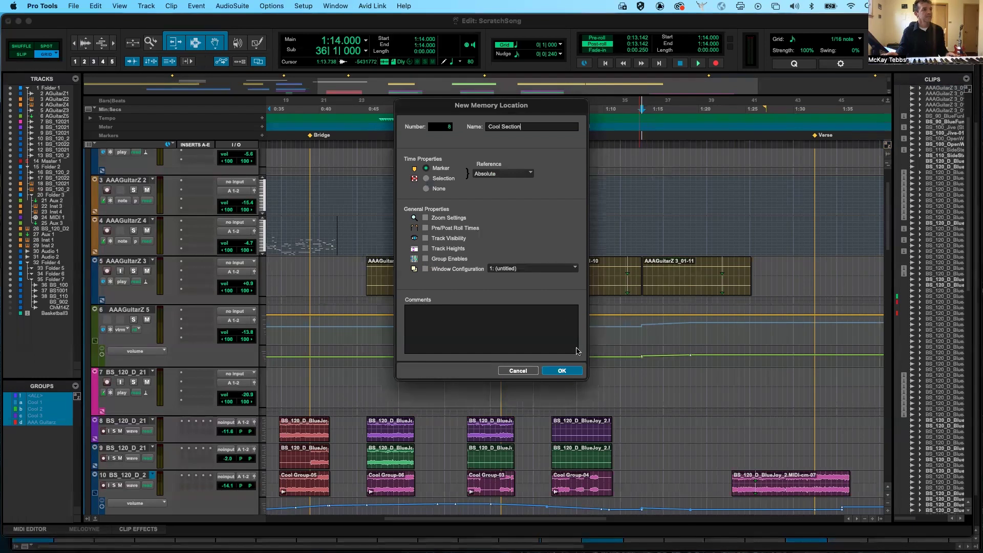
pyautogui.click(564, 370)
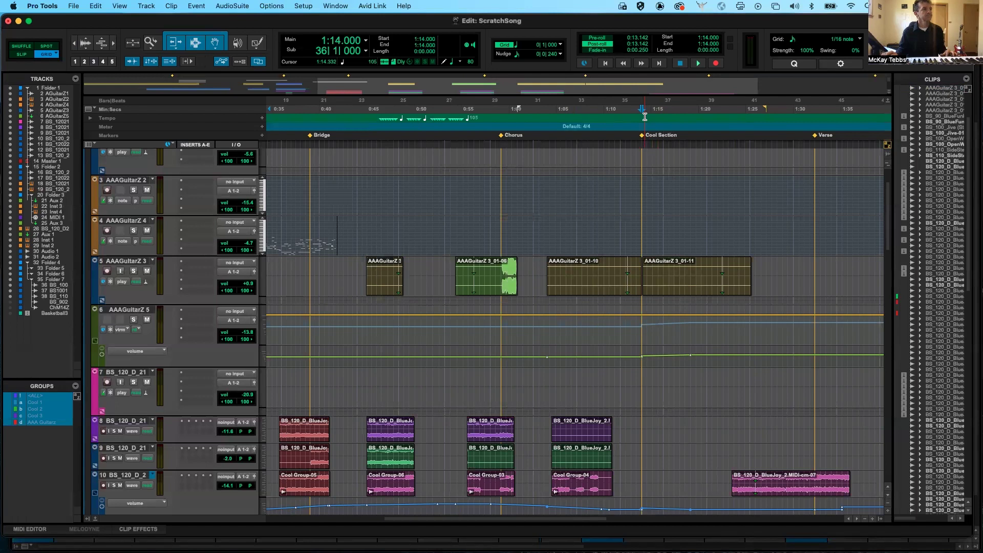
# Recall memory location 5 to jump to the Verse marker at bar 44
pyautogui.press('.')
pyautogui.press('5')
pyautogui.press('.')
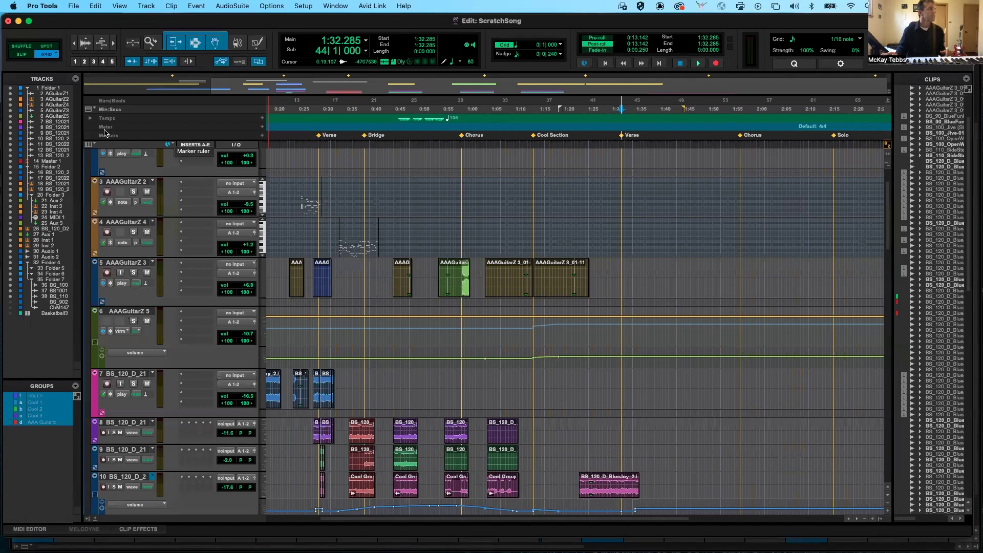
# Hide the Markers ruler in the Edit window and show it again
pyautogui.click(89, 109)
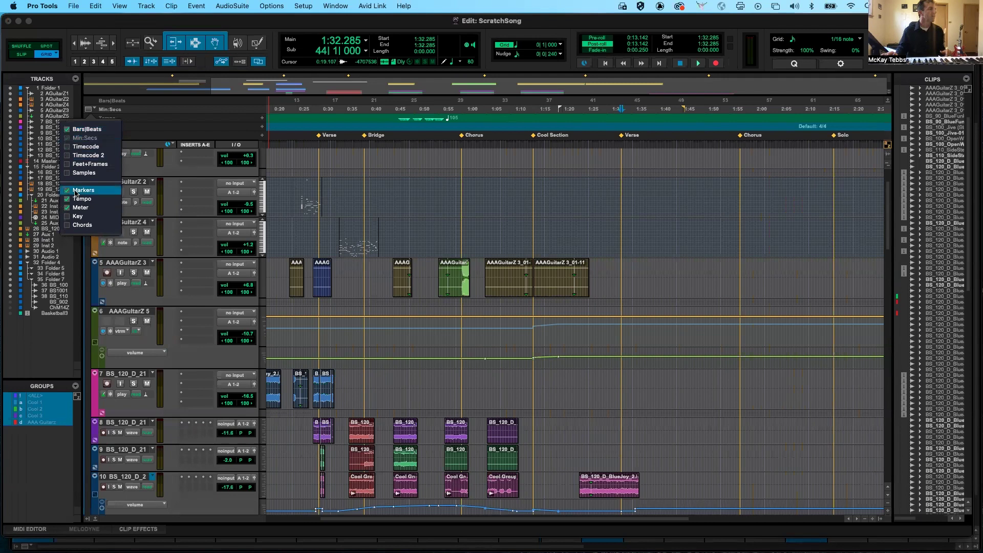
pyautogui.click(69, 193)
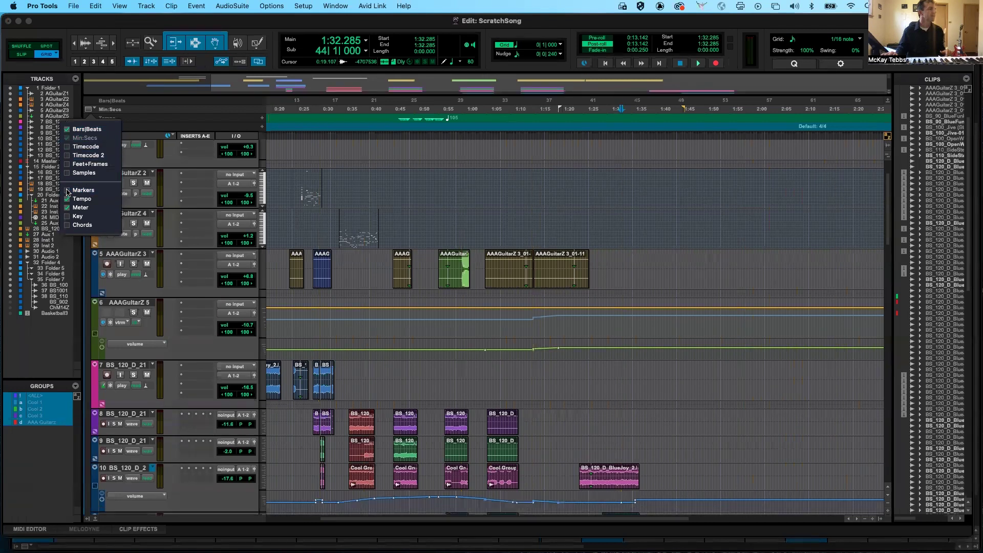
pyautogui.click(68, 193)
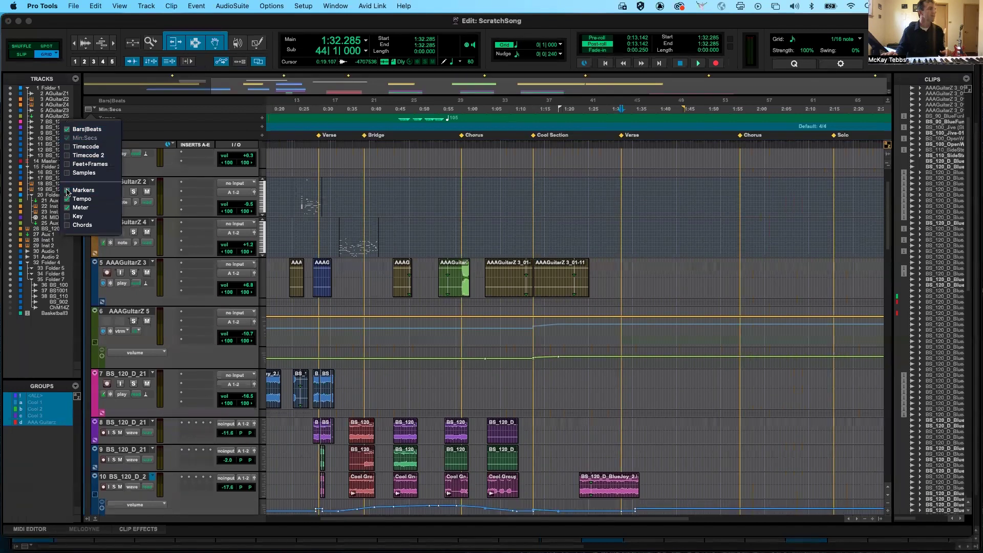
pyautogui.click(121, 116)
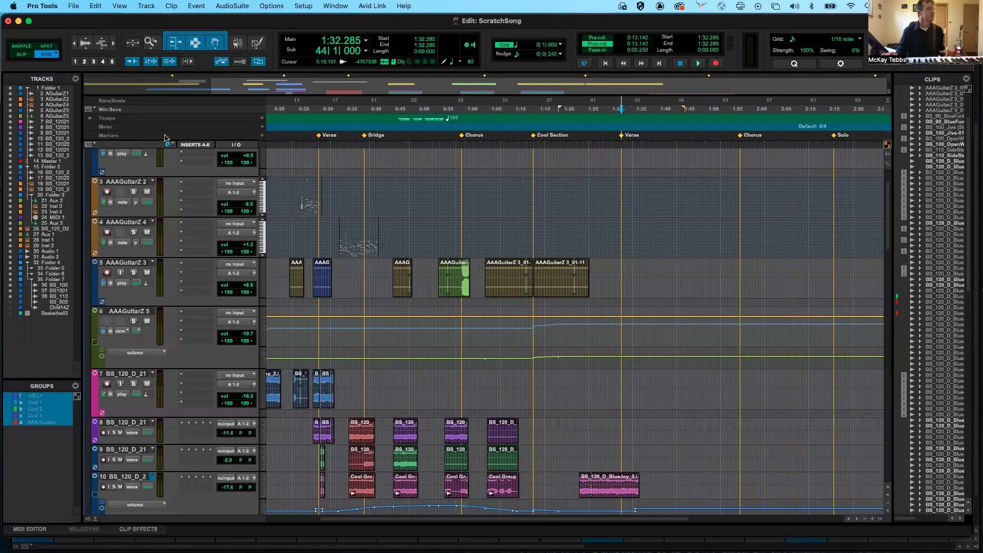
# Place the cursor at 0:47.797 in bar 24 and create a marker memory location there named "ddf"
pyautogui.click(406, 133)
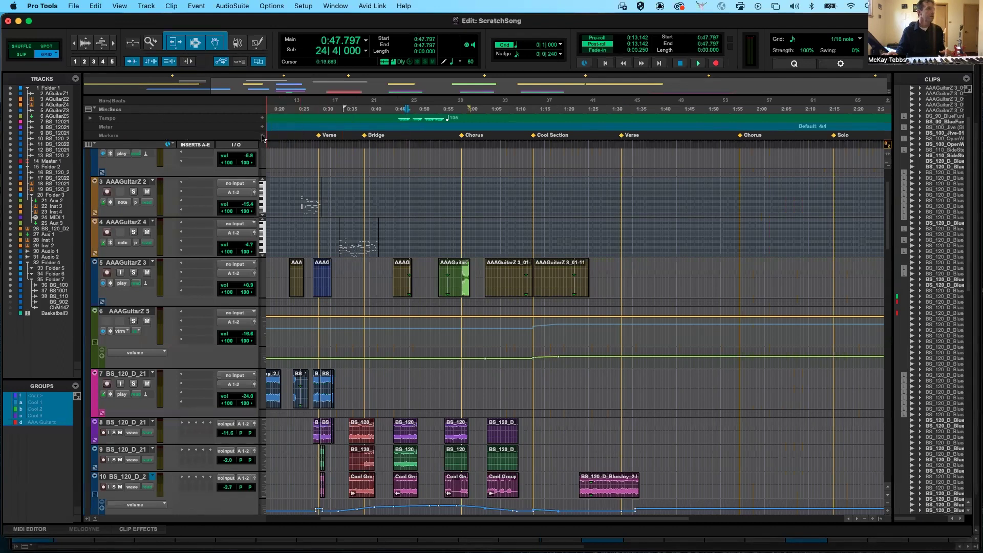
pyautogui.press('KP_Enter')
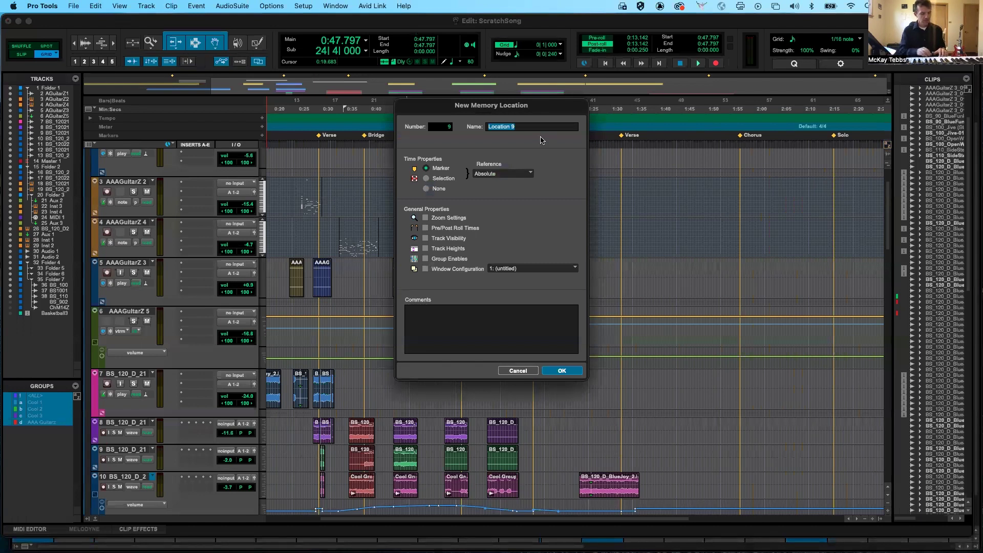
pyautogui.write('ddf')
pyautogui.click(563, 373)
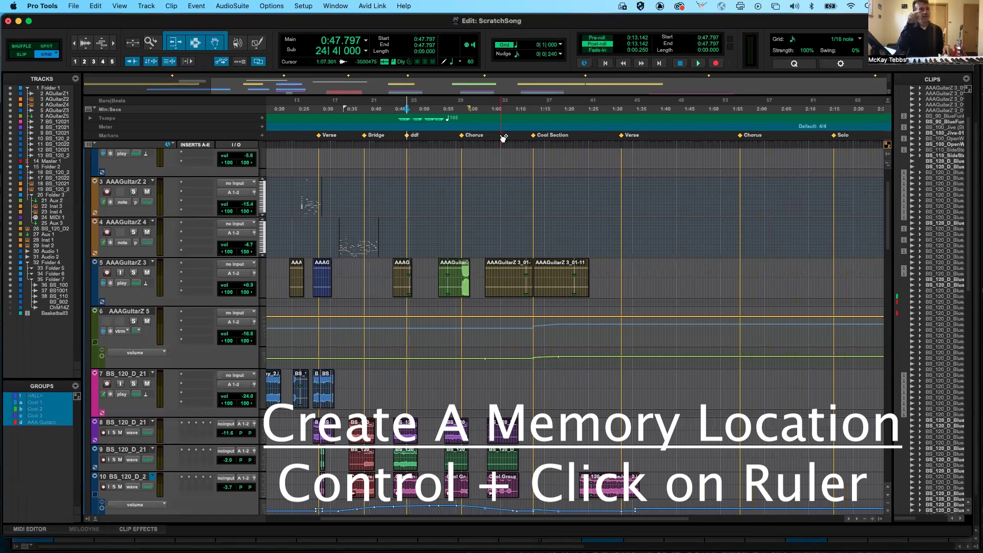
# Create a marker named "ffgb" near bar 33 and one with the default name near bar 41 directly from the Markers ruler
pyautogui.keyDown('ctrl'); pyautogui.click(503, 137); pyautogui.keyUp('ctrl')
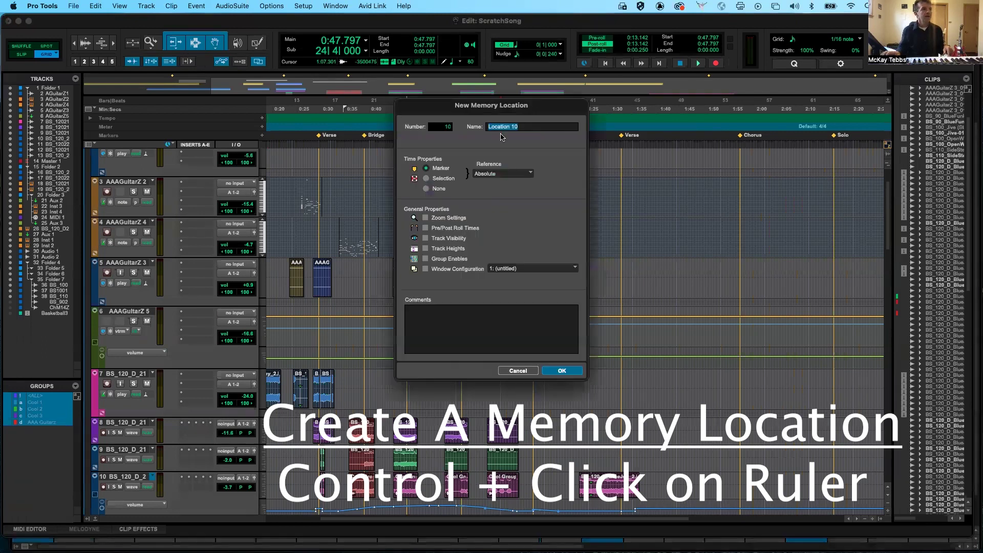
pyautogui.write('ffgb')
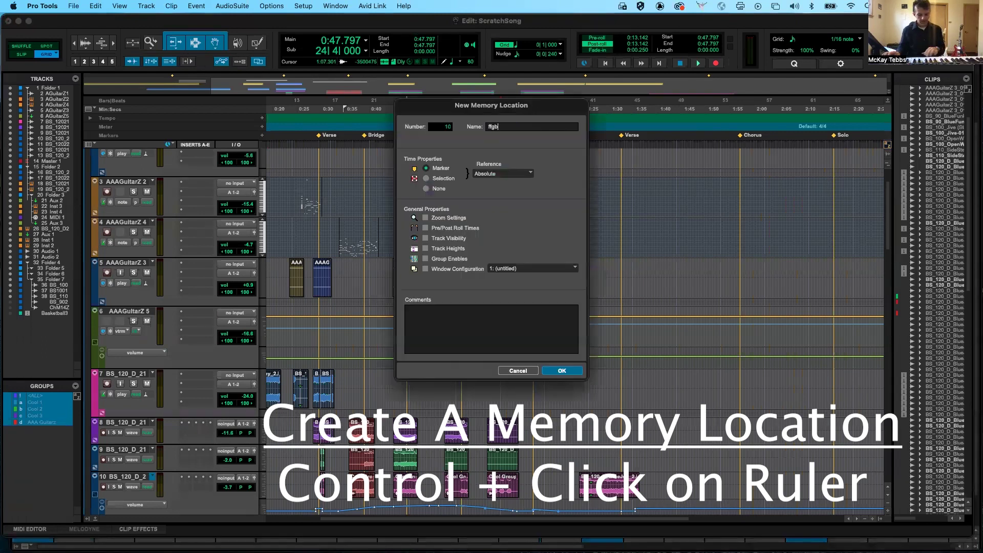
pyautogui.press('Return')
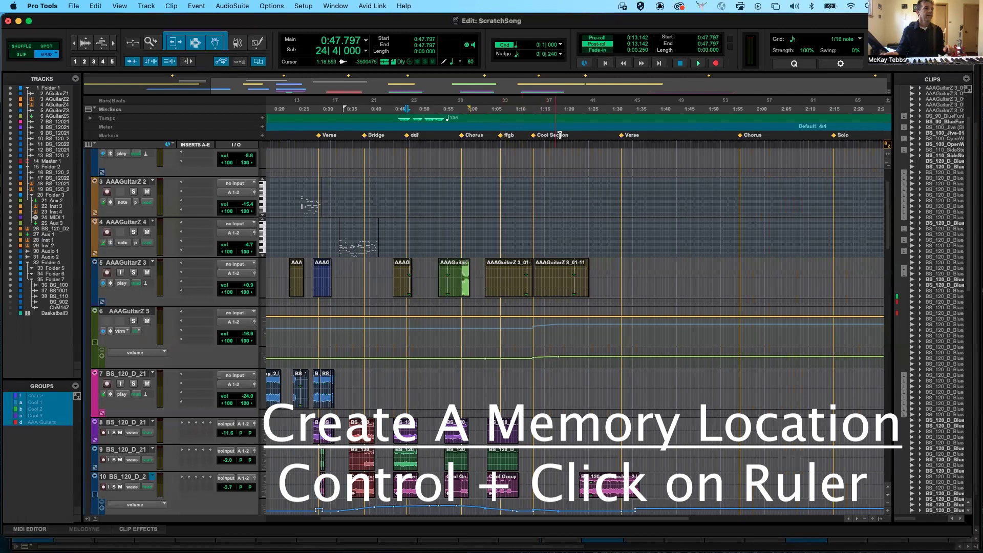
pyautogui.keyDown('ctrl'); pyautogui.click(587, 137); pyautogui.keyUp('ctrl')
pyautogui.press('Return')
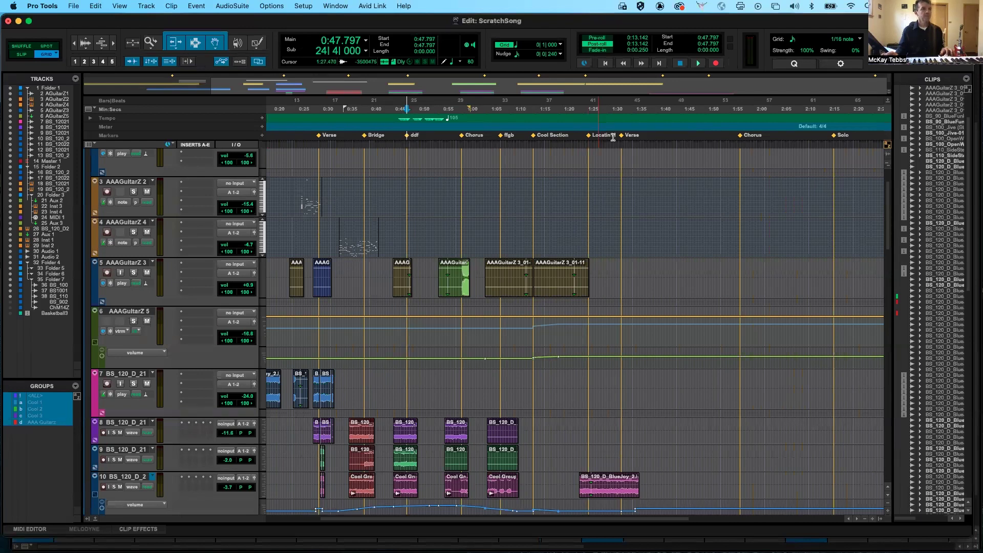
# Place the cursor at 1:43.143 in bar 48 and create a marker memory location there named "mmj"
pyautogui.click(672, 132)
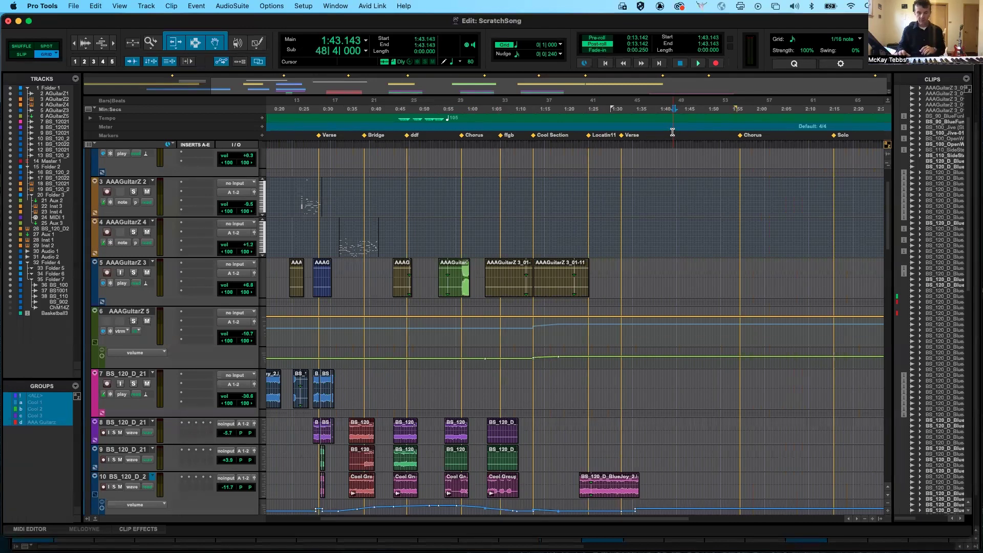
pyautogui.press('KP_Enter')
pyautogui.write('mm')
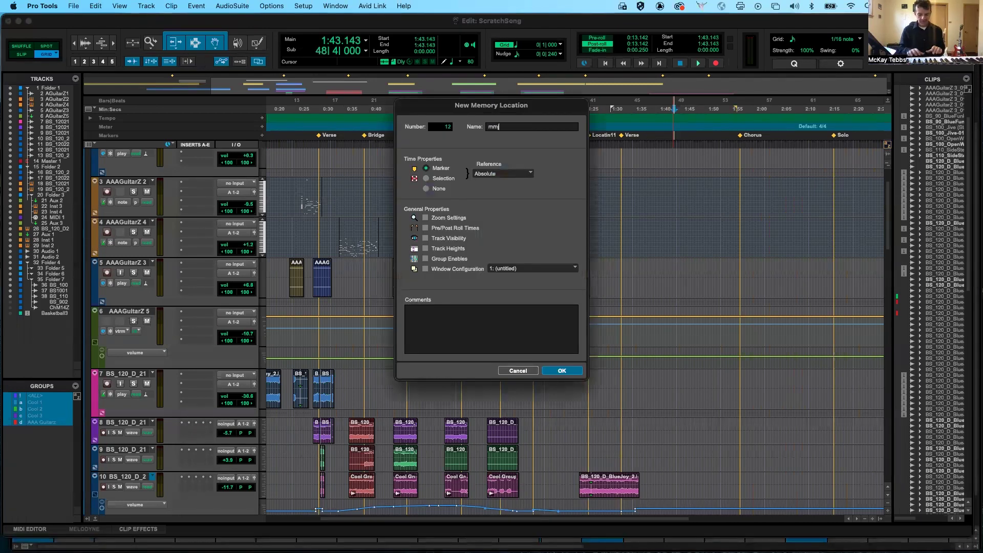
pyautogui.write('j')
pyautogui.press('Return')
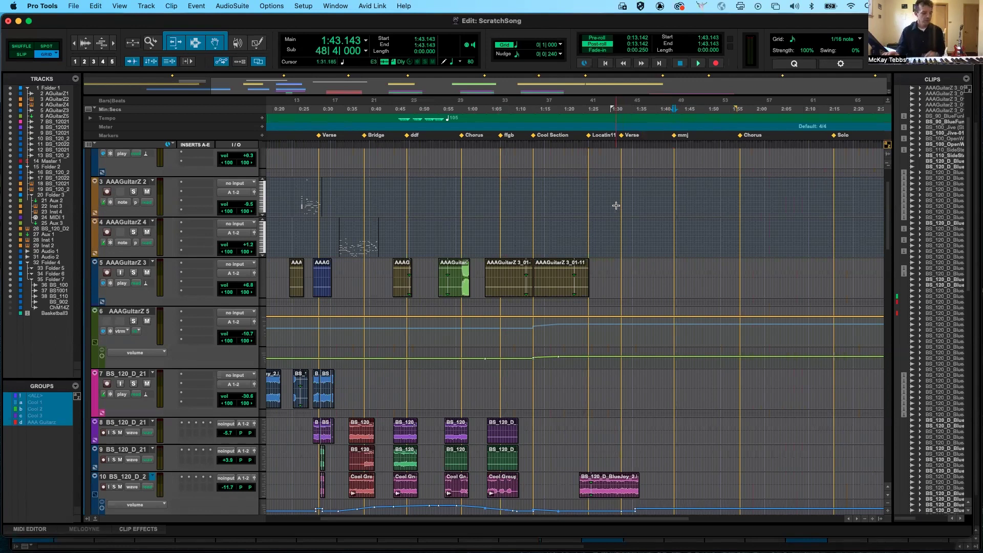
# Recall the memory location of the Bridge marker at bar 20
pyautogui.press('super+bracketright')
pyautogui.press('super+bracketright')
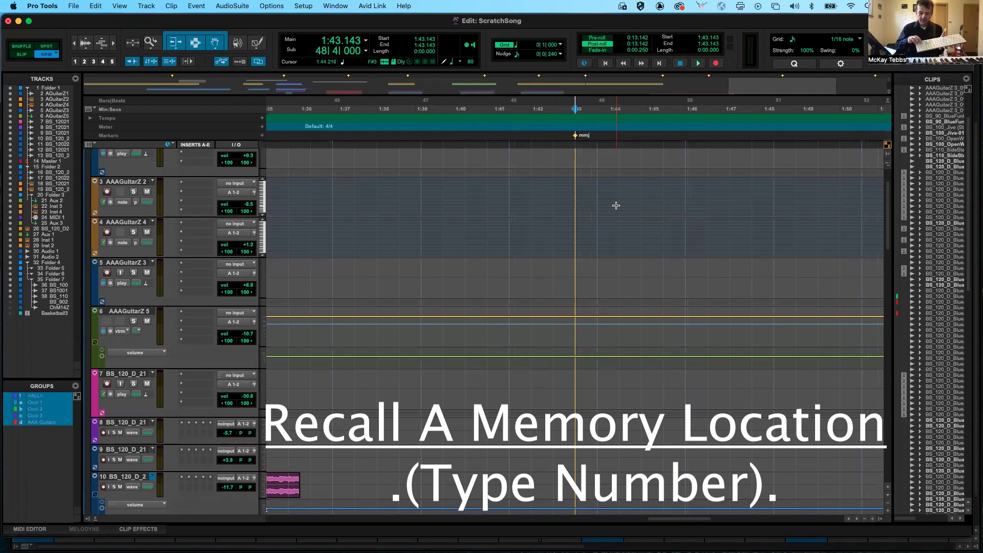
pyautogui.press('KP_Decimal')
pyautogui.press('2')
pyautogui.press('KP_Decimal')
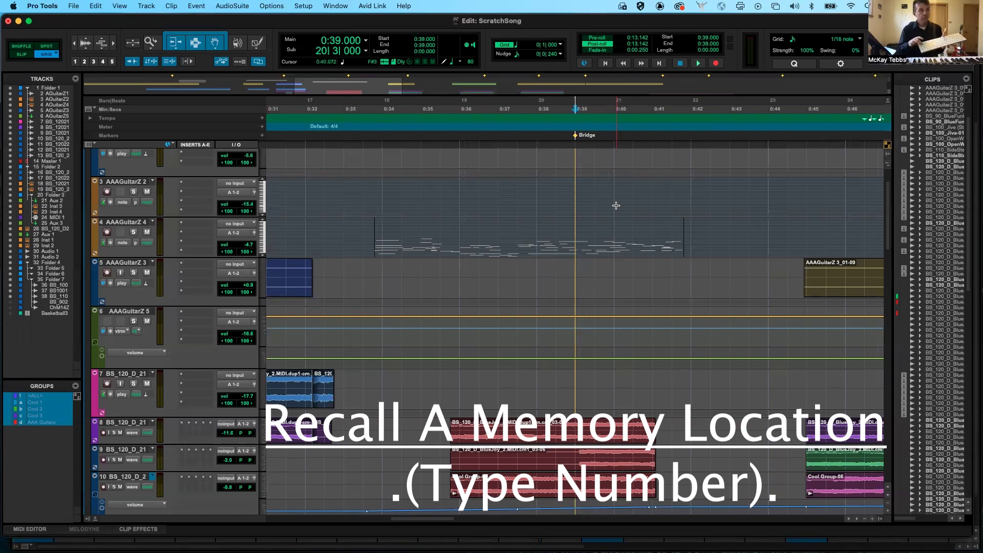
# Recall the memory locations of the Verse marker at bar 44 and the Chorus marker at bar 7
pyautogui.press('.')
pyautogui.press('2')
pyautogui.press('.')
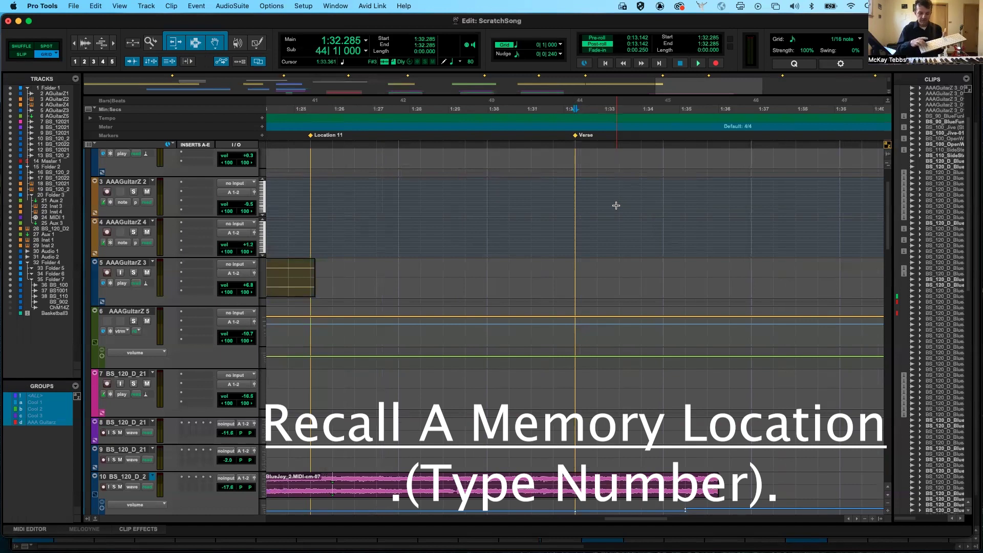
pyautogui.press('.')
pyautogui.press('3')
pyautogui.press('.')
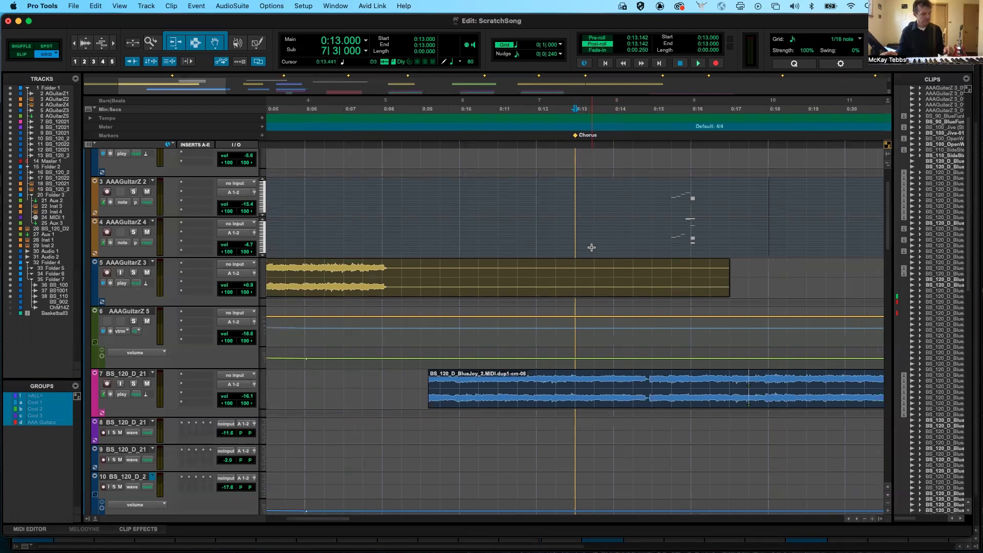
# Open the Color Palette window and color the AAAGuitarZ 3_01-06 clip near the Chorus marker at bar 29 bright red
pyautogui.hscroll(10, 773, 202)
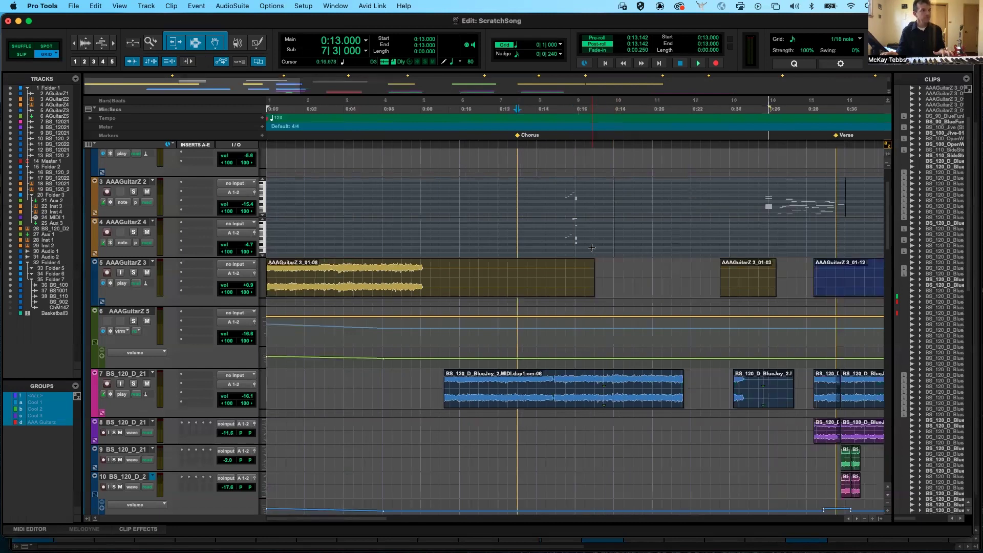
pyautogui.scroll(2, 537, 153)
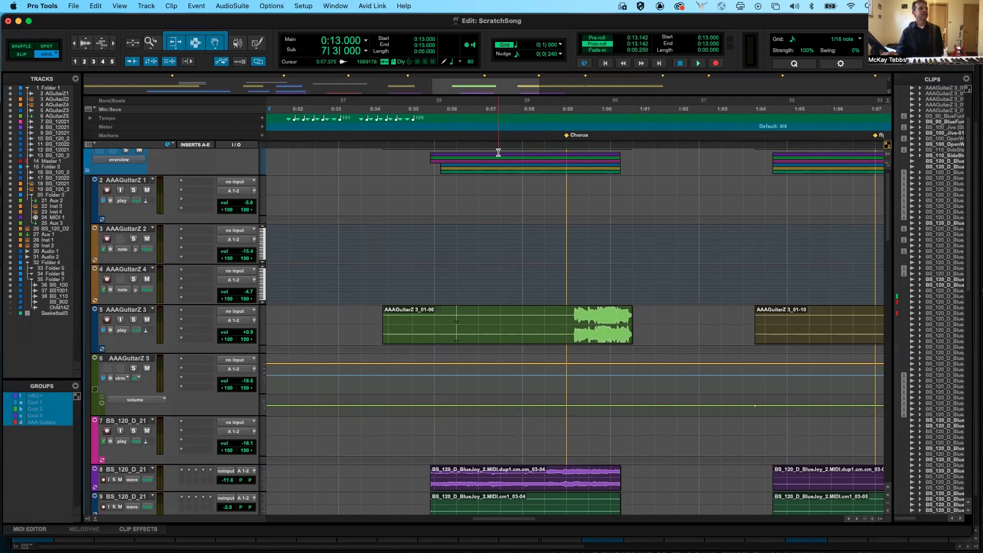
pyautogui.click(336, 6)
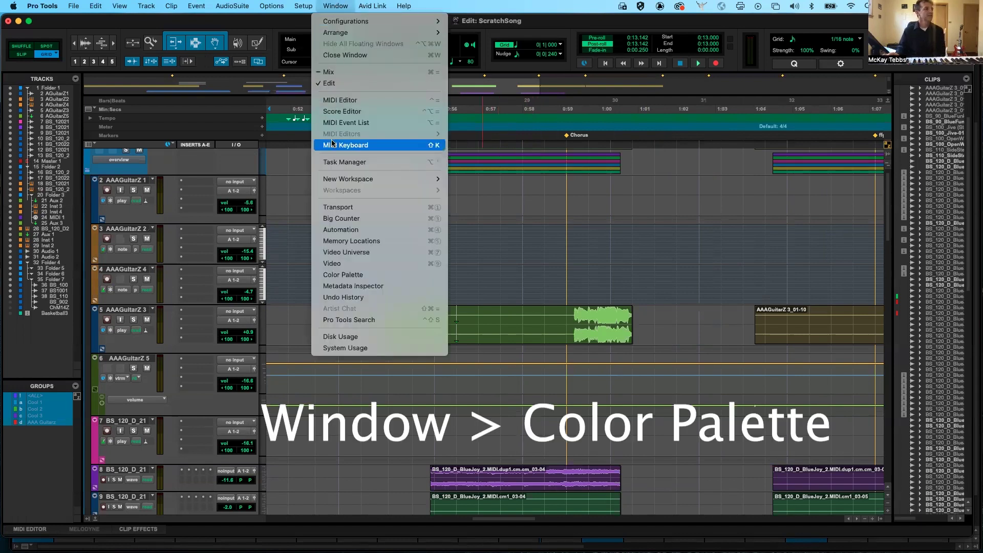
pyautogui.click(337, 274)
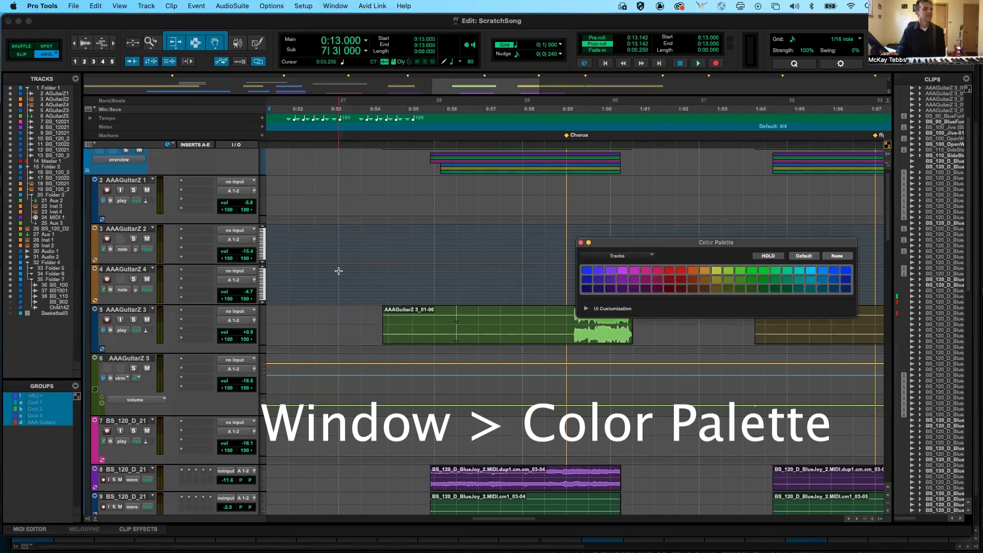
pyautogui.moveTo(680, 245); pyautogui.dragTo(665, 200)
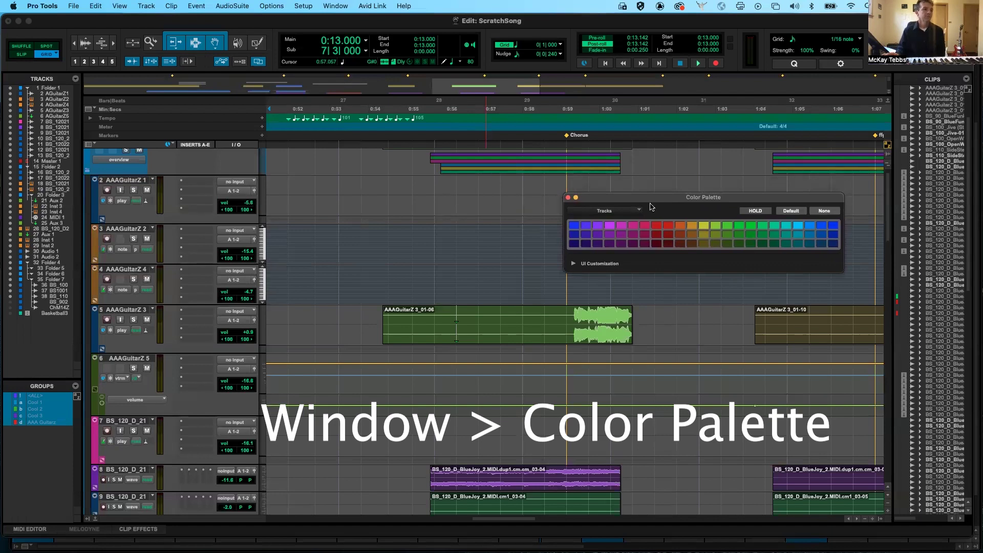
pyautogui.click(544, 336)
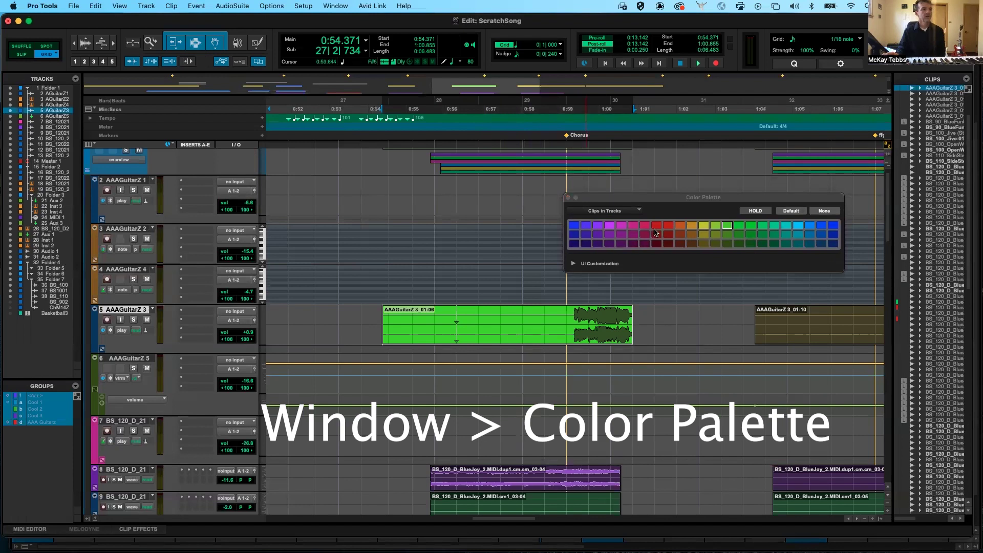
pyautogui.click(656, 226)
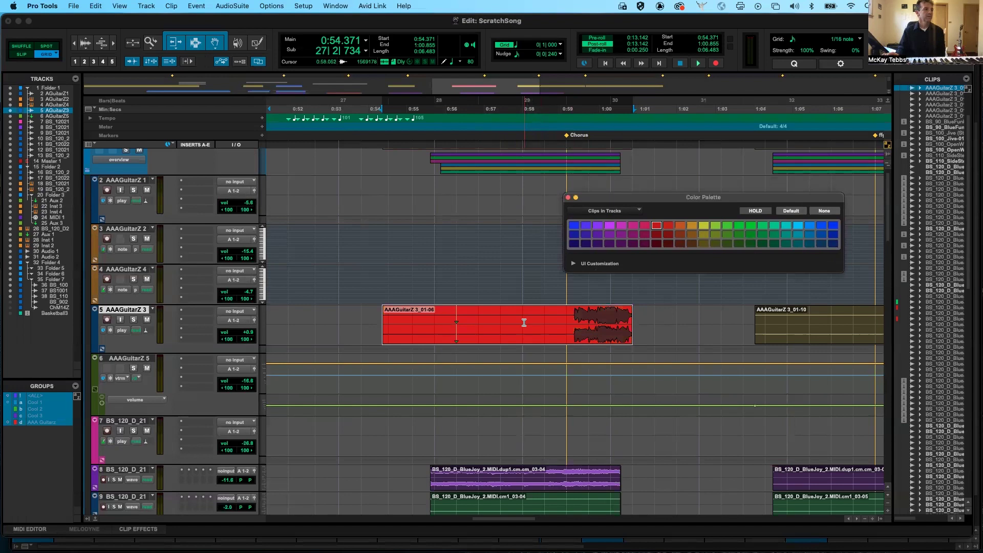
# Color the AAAGuitarZ 4 track green, trying yellow first
pyautogui.click(107, 311)
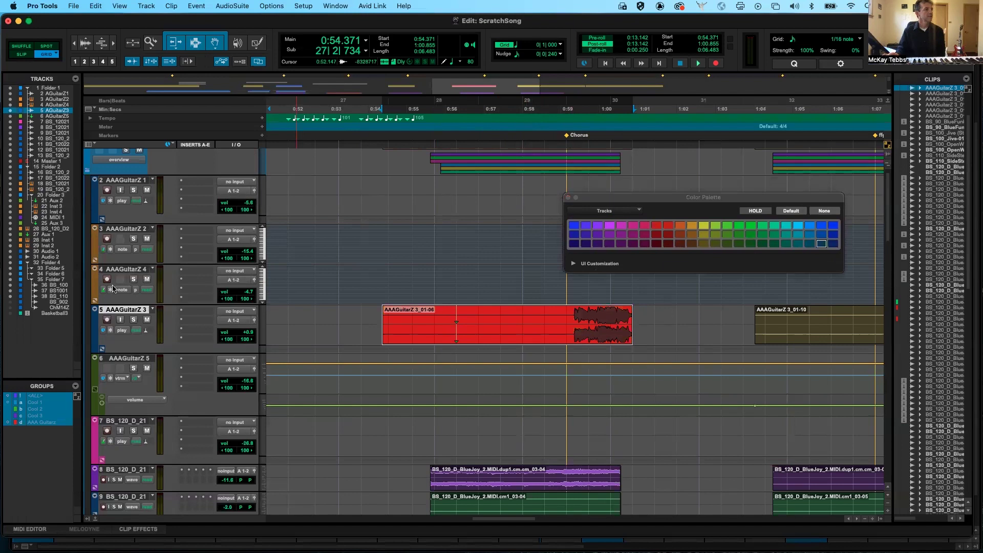
pyautogui.click(118, 271)
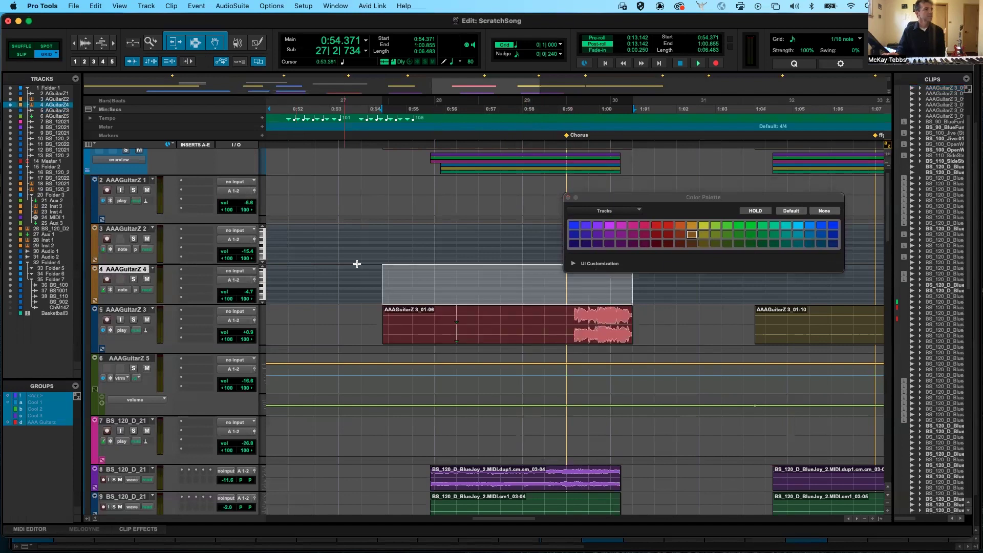
pyautogui.click(703, 236)
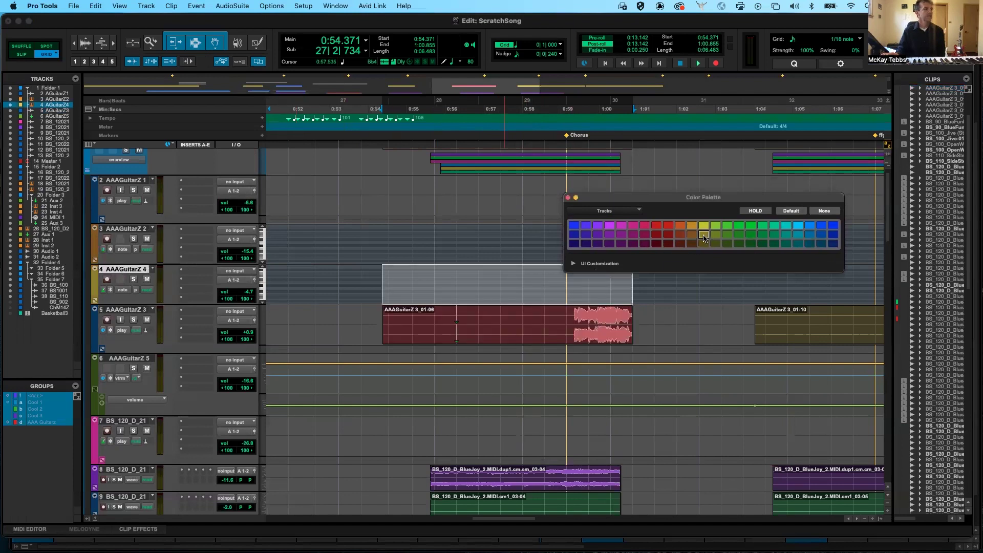
pyautogui.click(727, 234)
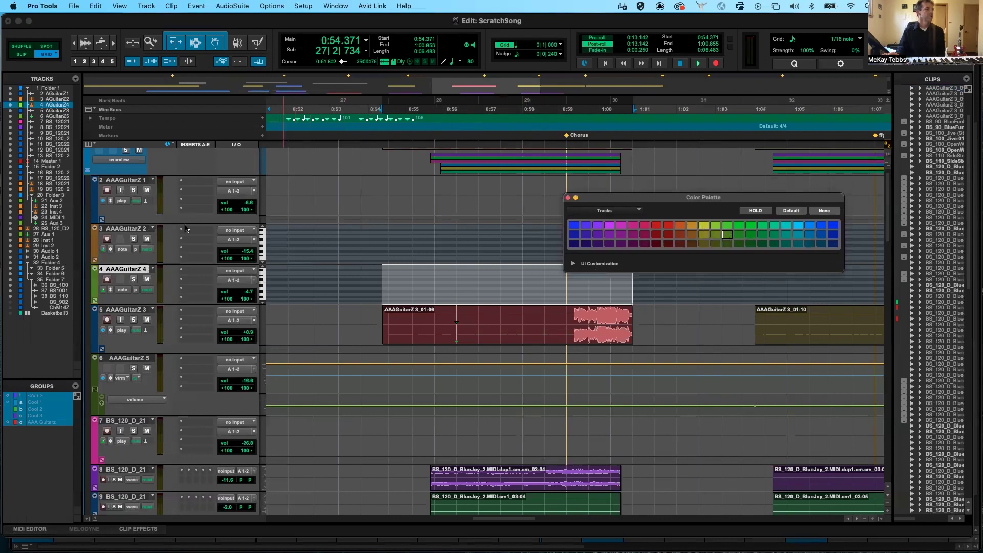
# Color the AAAGuitarZ 2 track orange and the AAAGuitarZ 1 track purple
pyautogui.click(133, 229)
pyautogui.click(680, 225)
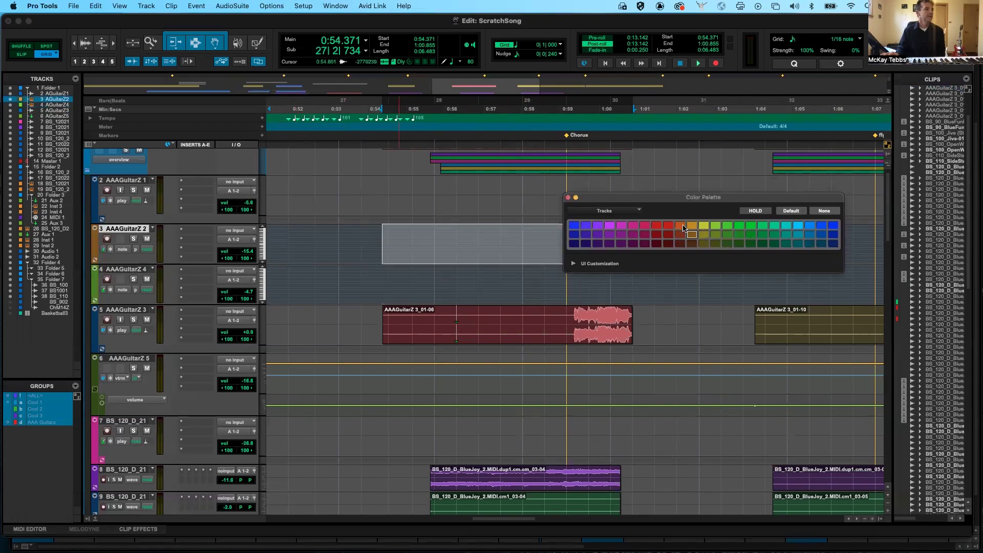
pyautogui.click(135, 180)
pyautogui.click(609, 234)
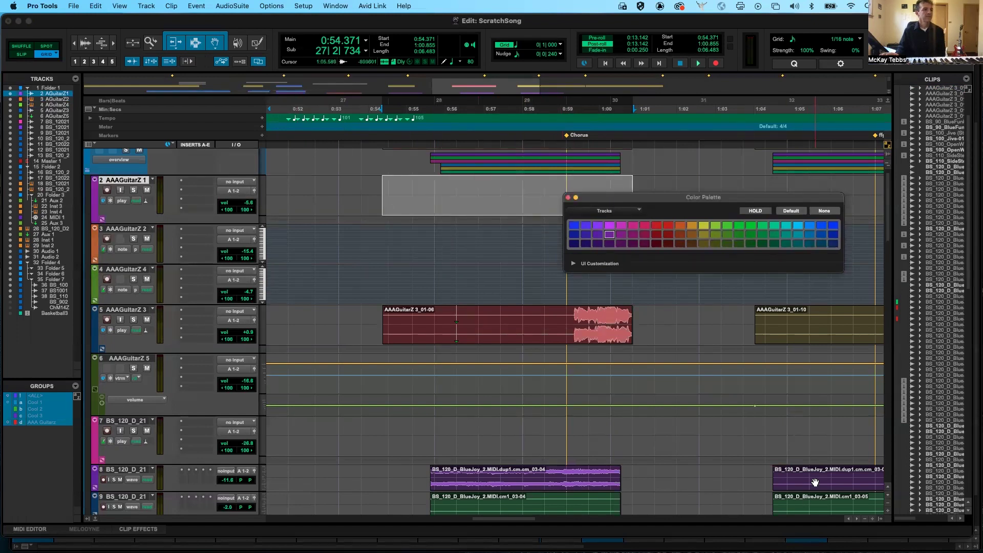
# Color the clip on track 8 near bar 32 green
pyautogui.click(815, 483)
pyautogui.click(739, 237)
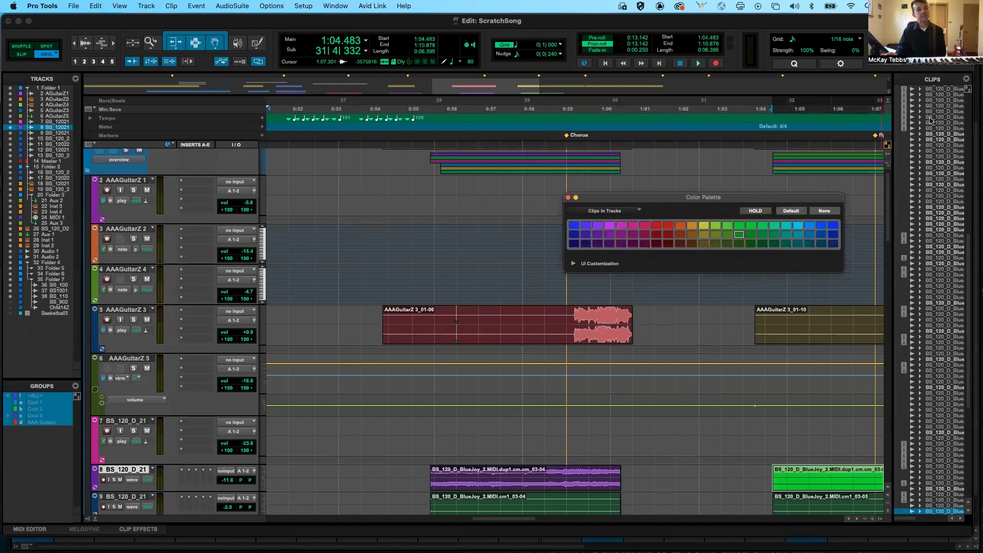
# In the Clip List, color BS_120_D_BlueJoy_2.MIDI.cm1_03-06 red and BS_120_D_BlueJoy_2.MIDI.cm.cm2_01-05 yellow-green, and close the Color Palette
pyautogui.click(928, 286)
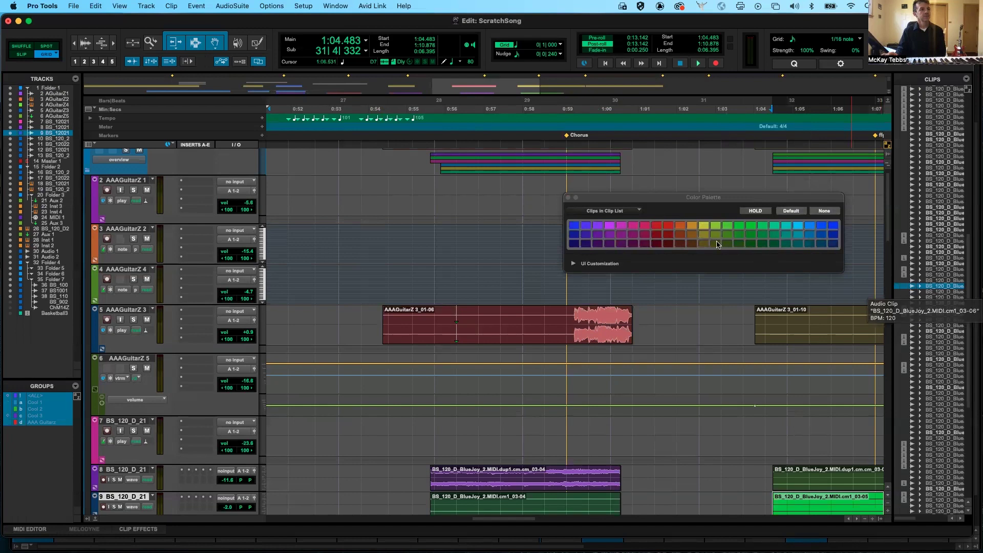
pyautogui.click(669, 228)
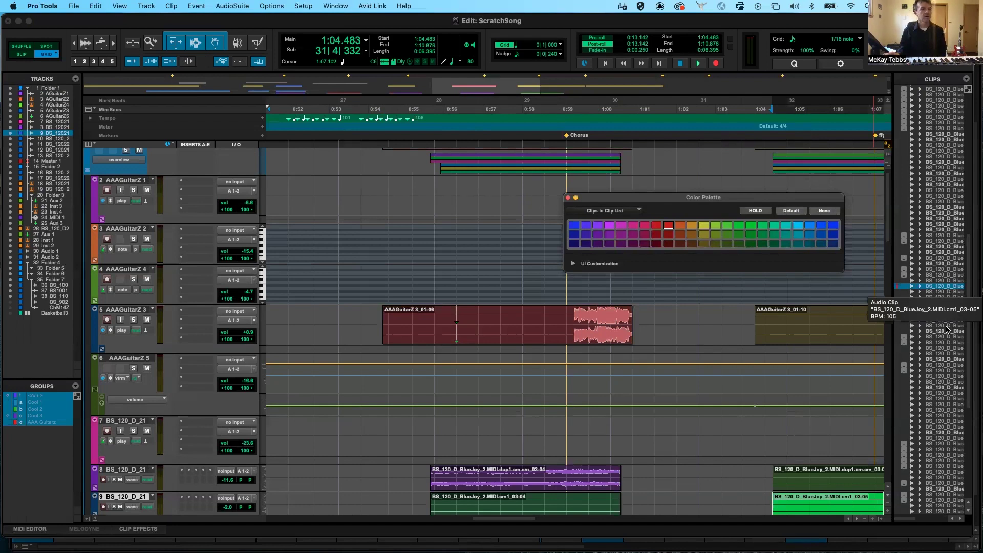
pyautogui.click(930, 381)
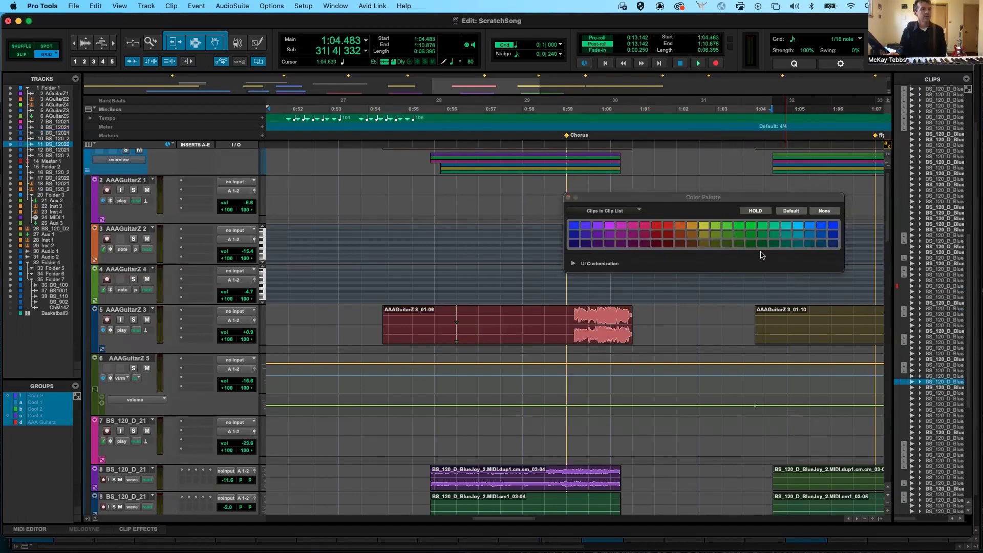
pyautogui.click(740, 234)
pyautogui.click(715, 227)
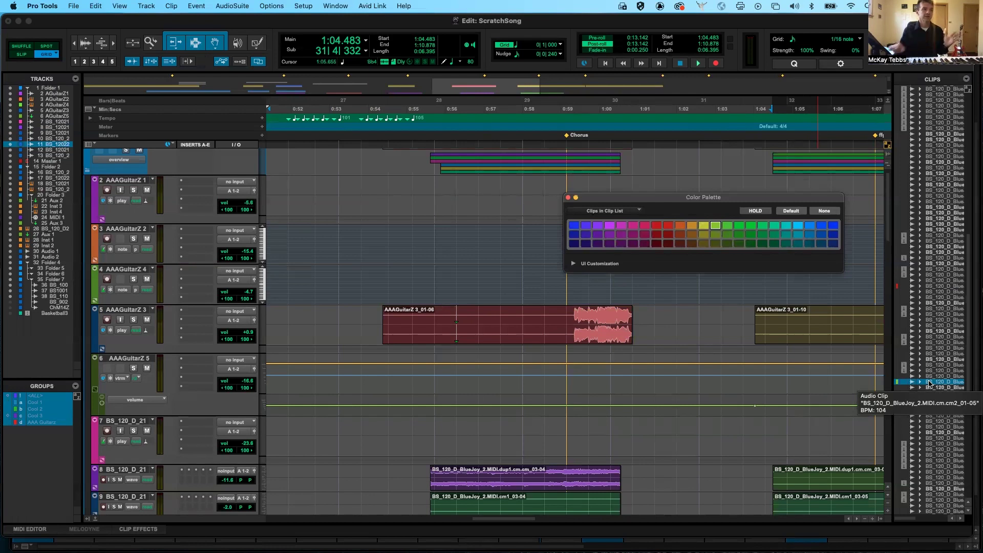
pyautogui.click(567, 198)
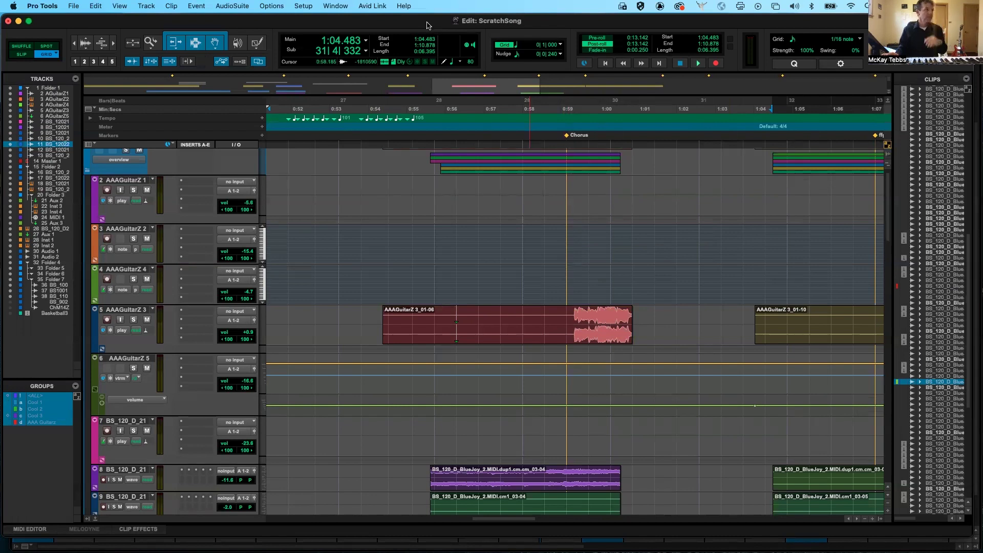
# Arrange the Edit and Mix windows with the Tile layout and make the Mix window active
pyautogui.click(337, 6)
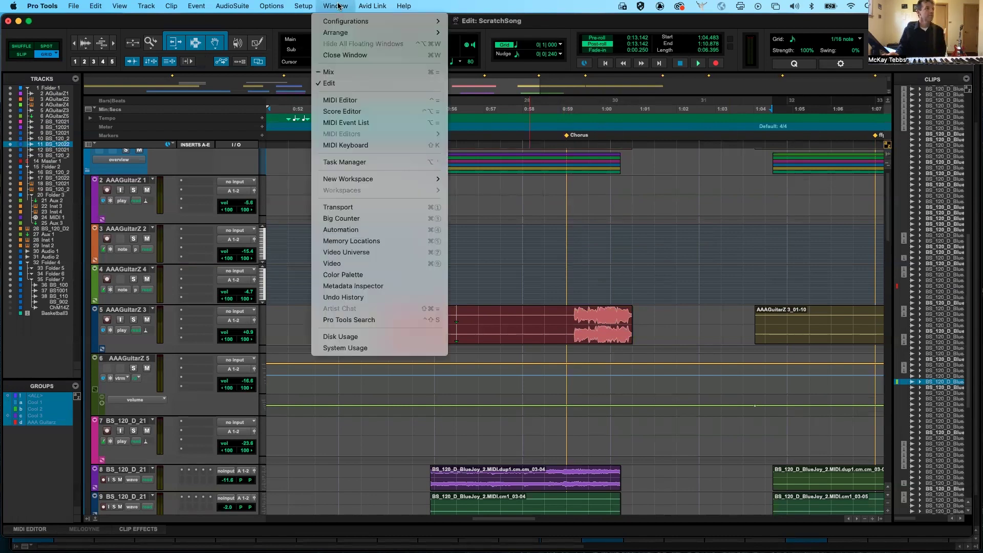
pyautogui.moveTo(345, 35)
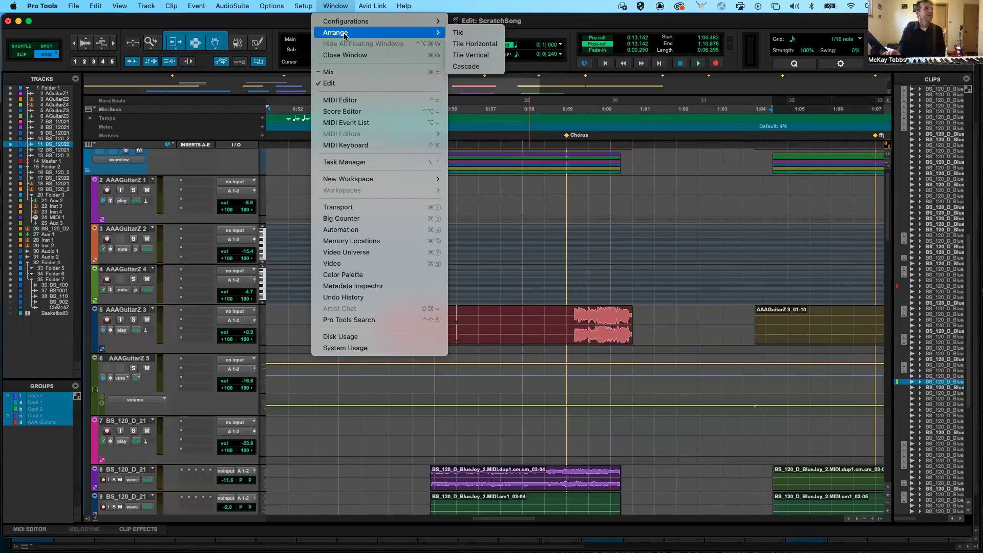
pyautogui.click(336, 6)
pyautogui.click(336, 6)
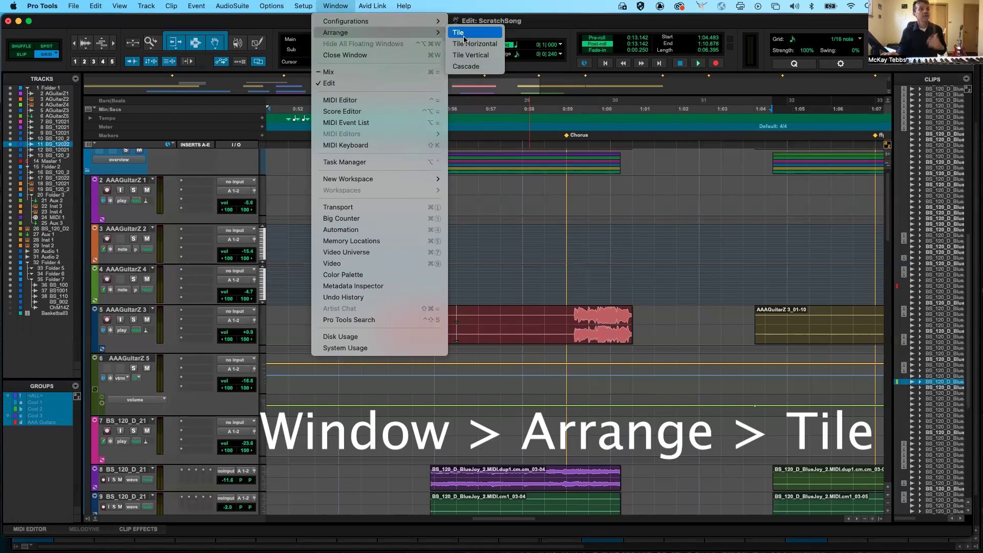
pyautogui.click(464, 38)
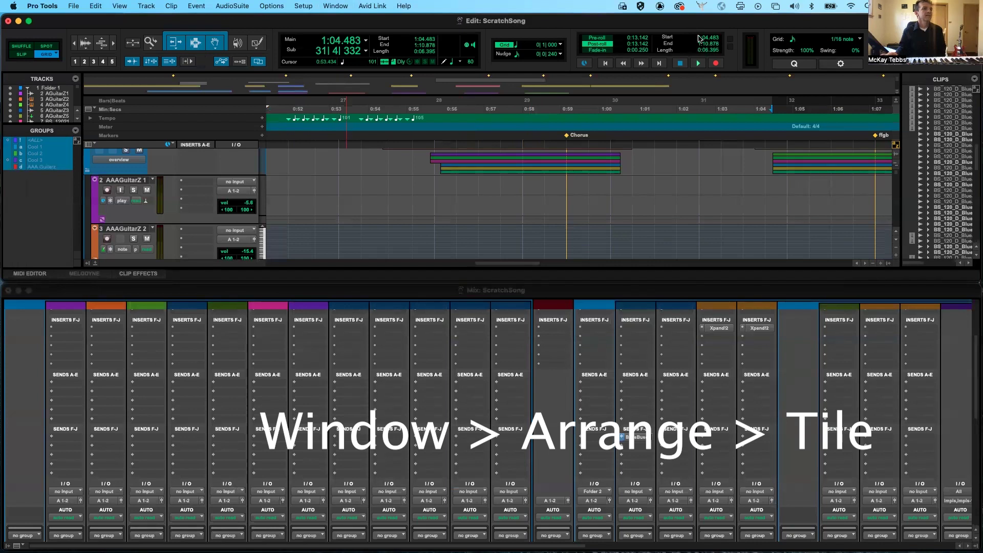
pyautogui.click(788, 291)
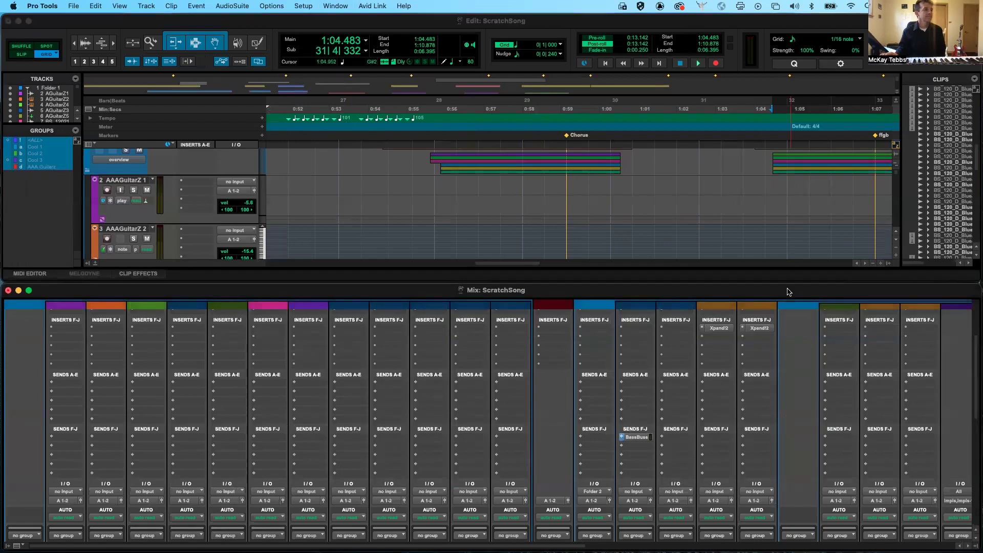
pyautogui.scroll(-10, 626, 402)
pyautogui.scroll(12, 626, 402)
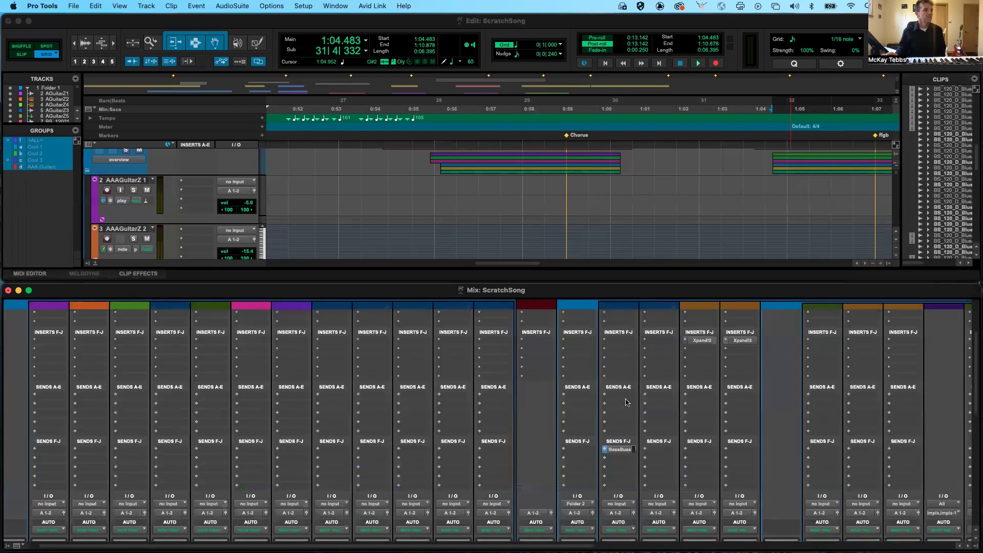
pyautogui.scroll(2, 626, 402)
pyautogui.hscroll(-1, 625, 403)
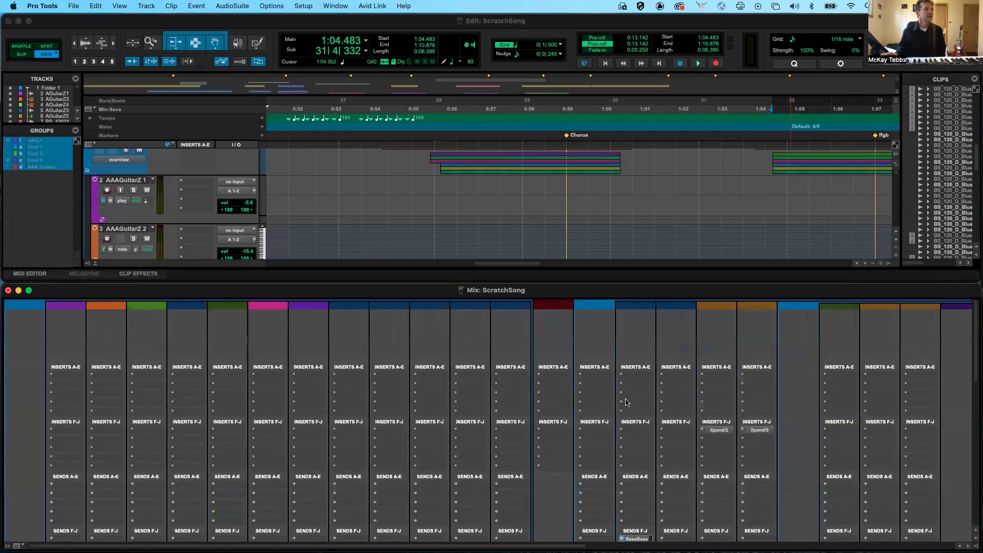
# Make the Edit window active and arrange the Edit and Mix windows side by side with Tile Vertical
pyautogui.click(371, 20)
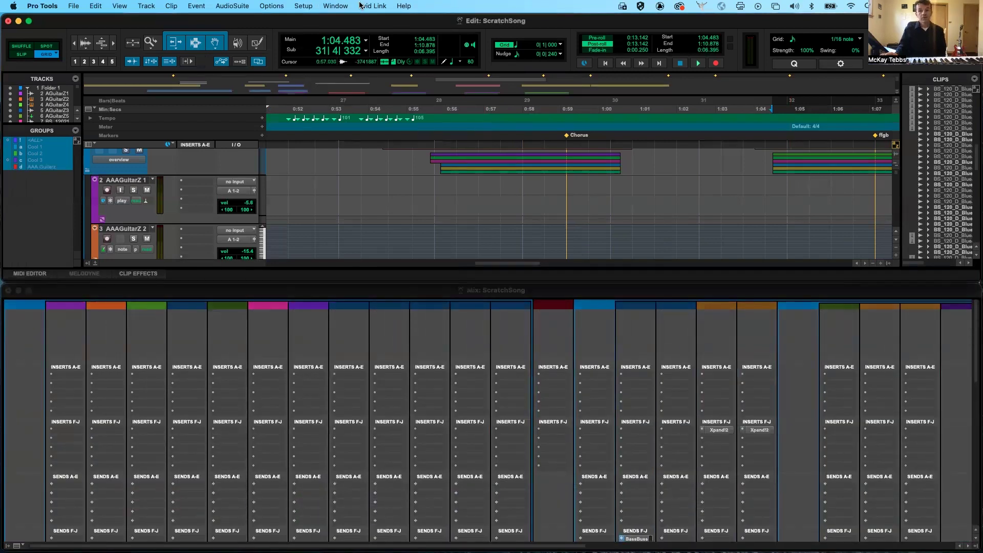
pyautogui.click(340, 6)
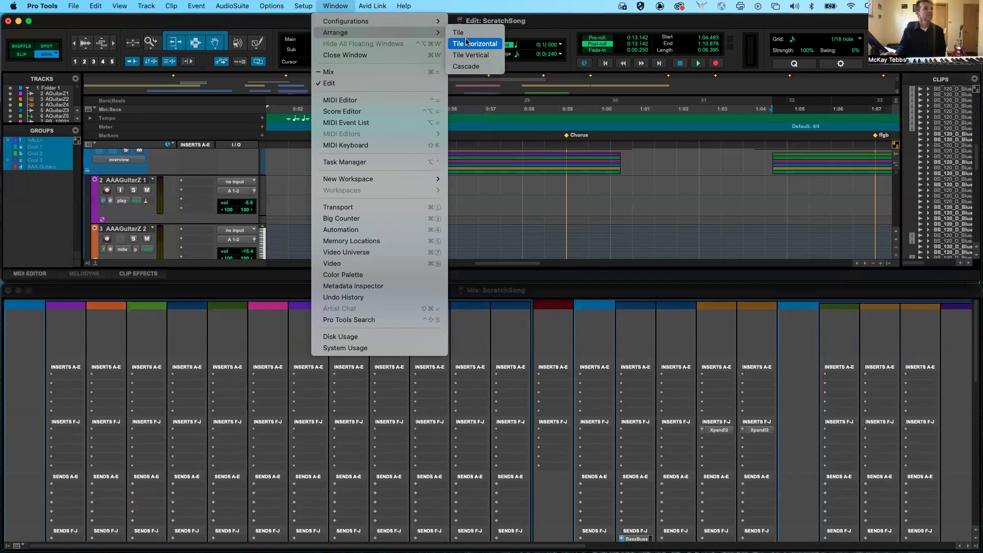
pyautogui.click(469, 57)
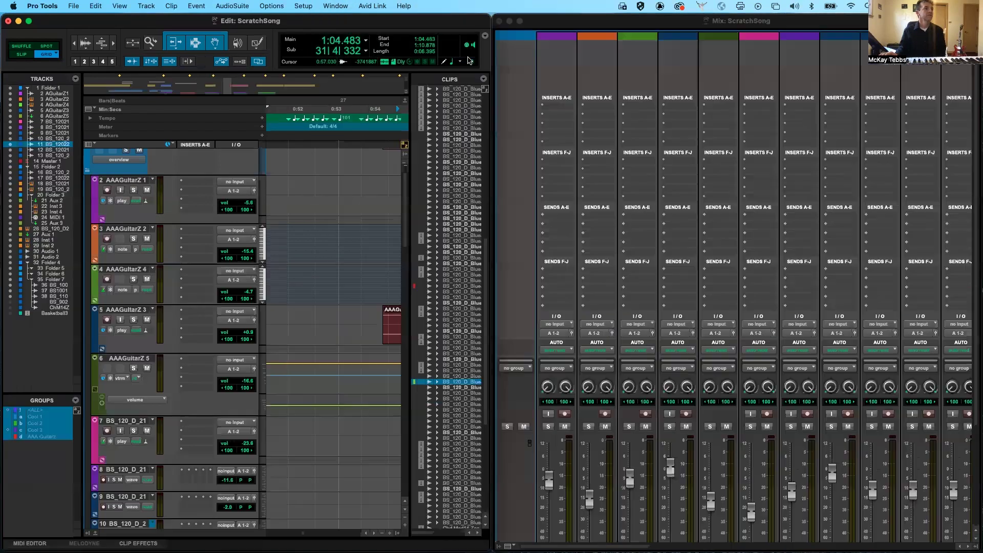
# Examine the channel strips in the Mix window and the tracks and clips in the Edit window beside it
pyautogui.scroll(-1, 742, 220)
pyautogui.hscroll(5, 743, 231)
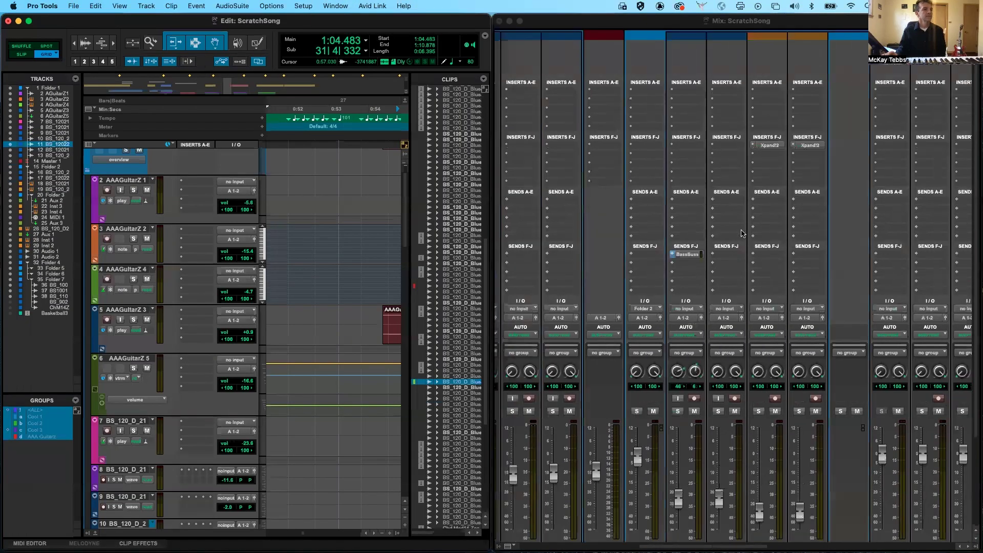
pyautogui.hscroll(-1, 660, 231)
pyautogui.hscroll(-8, 359, 285)
pyautogui.scroll(1, 356, 285)
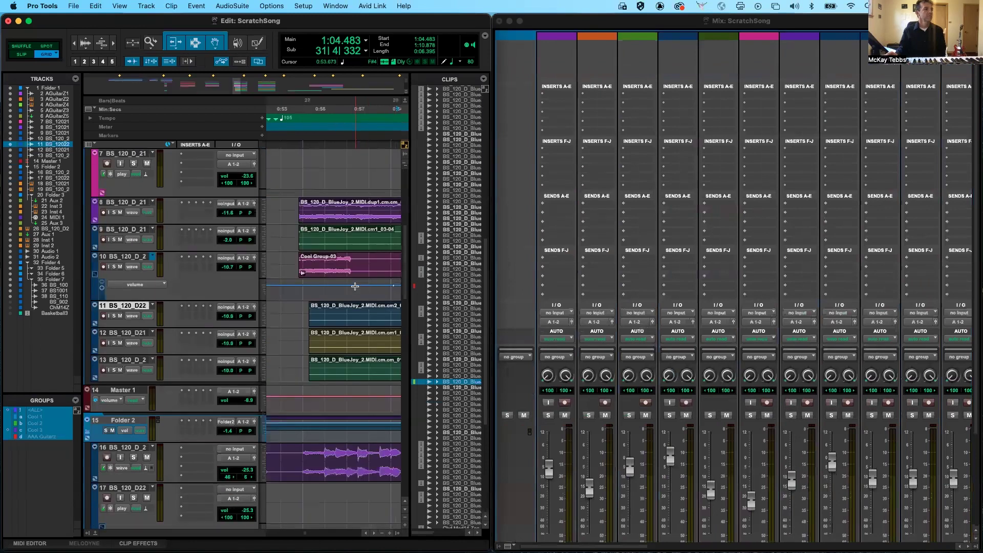
pyautogui.hscroll(-1, 355, 286)
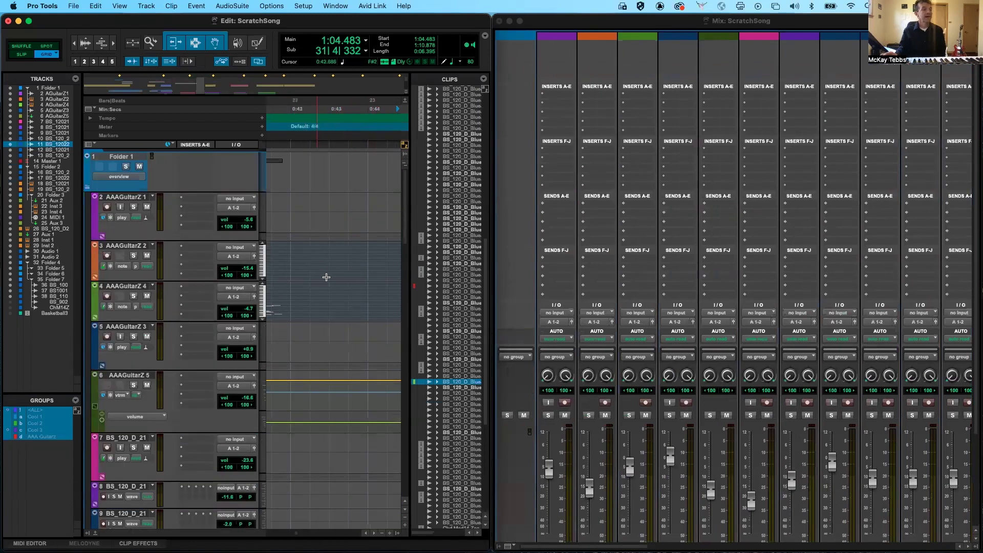
pyautogui.scroll(-1, 361, 264)
pyautogui.hscroll(2, 363, 267)
pyautogui.hscroll(1, 363, 267)
pyautogui.scroll(1, 363, 266)
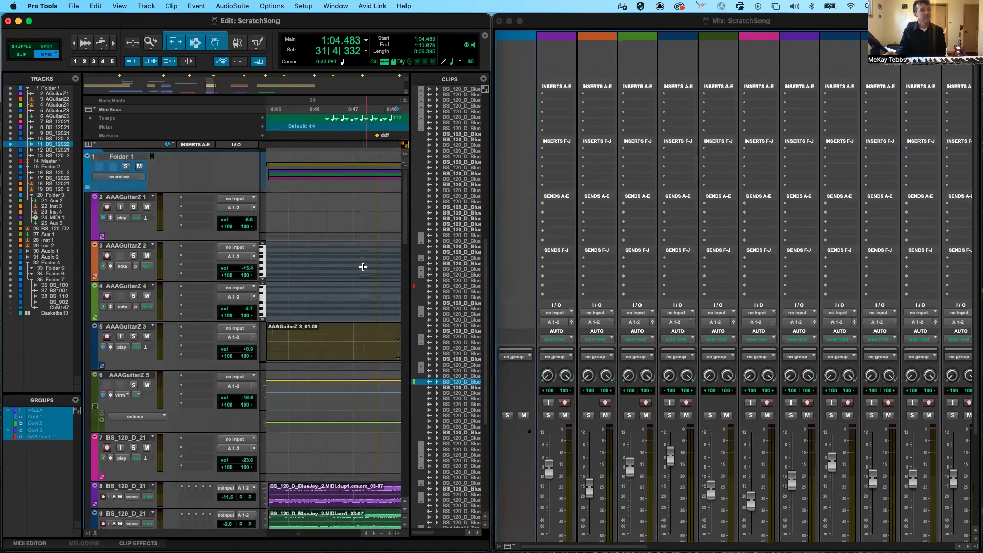
pyautogui.scroll(1, 734, 246)
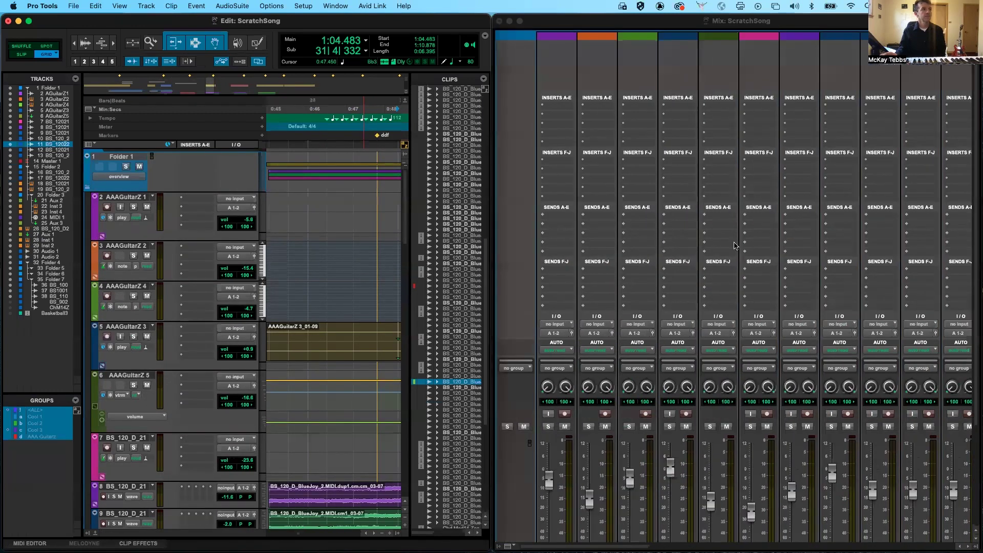
# Arrange the Edit and Mix windows in an overlapping Cascade layout
pyautogui.click(338, 6)
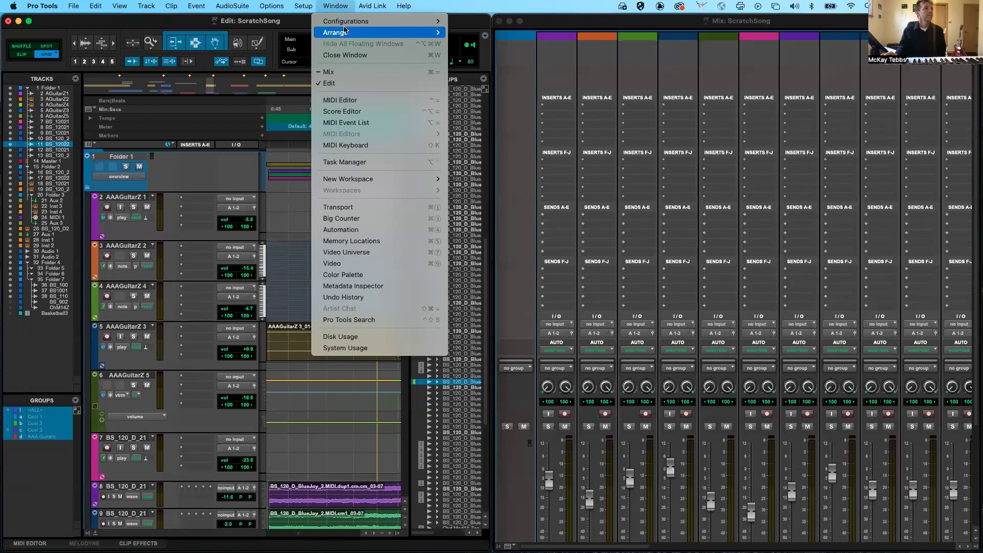
pyautogui.moveTo(345, 31)
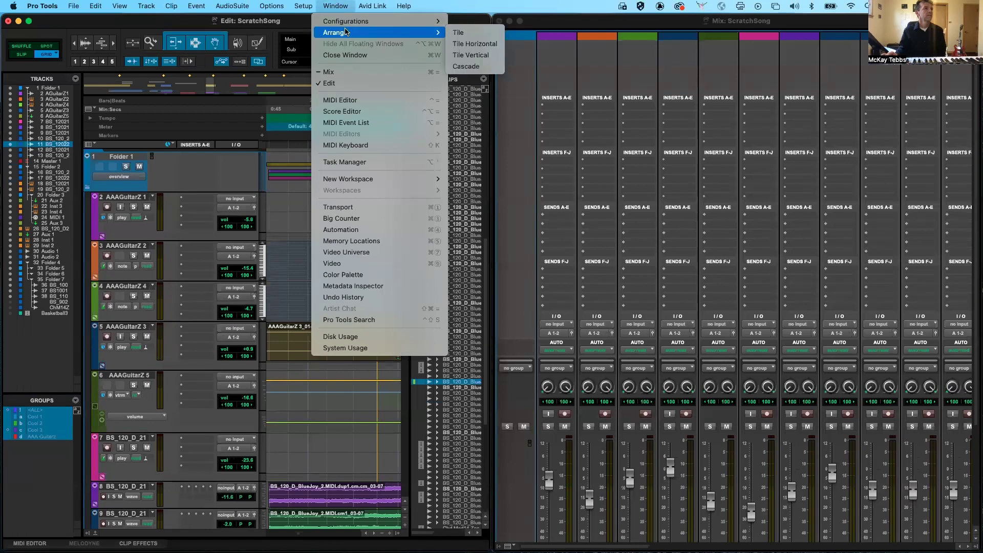
pyautogui.click(475, 66)
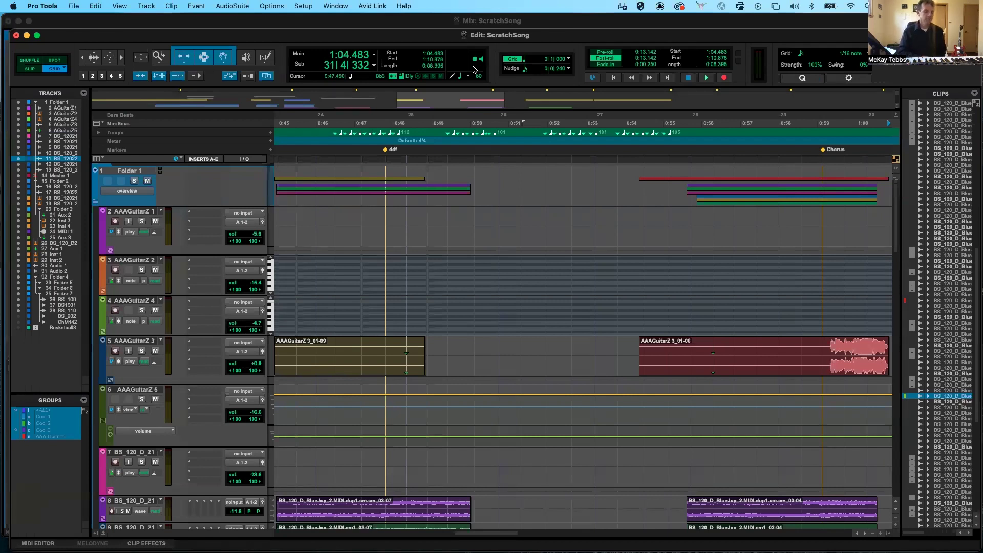
# Toggle between the Mix and Edit windows several times, ending on the Edit window
pyautogui.press('super+equal')
pyautogui.press('super+equal')
pyautogui.press('super+equal')
pyautogui.press('super+equal')
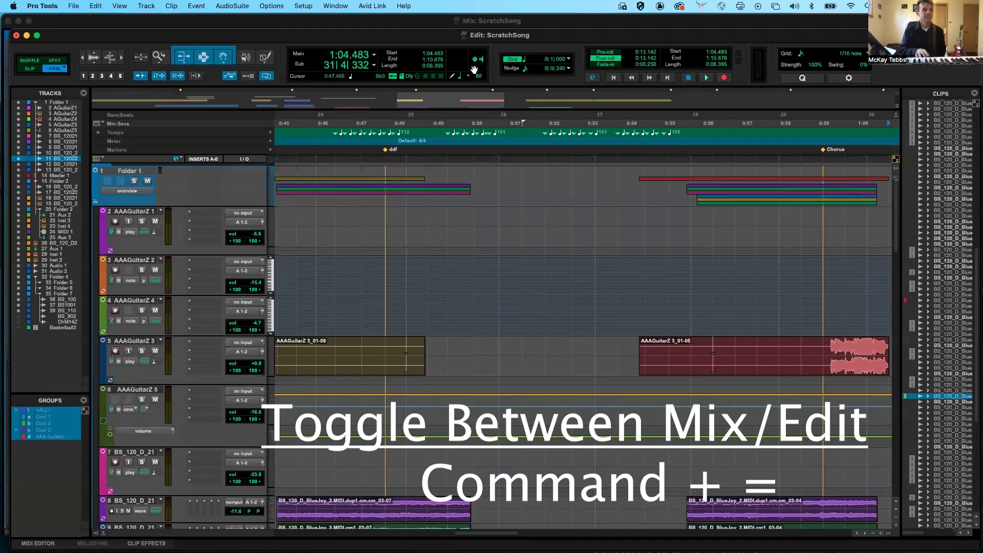
pyautogui.press('super+equal')
pyautogui.press('super+equal')
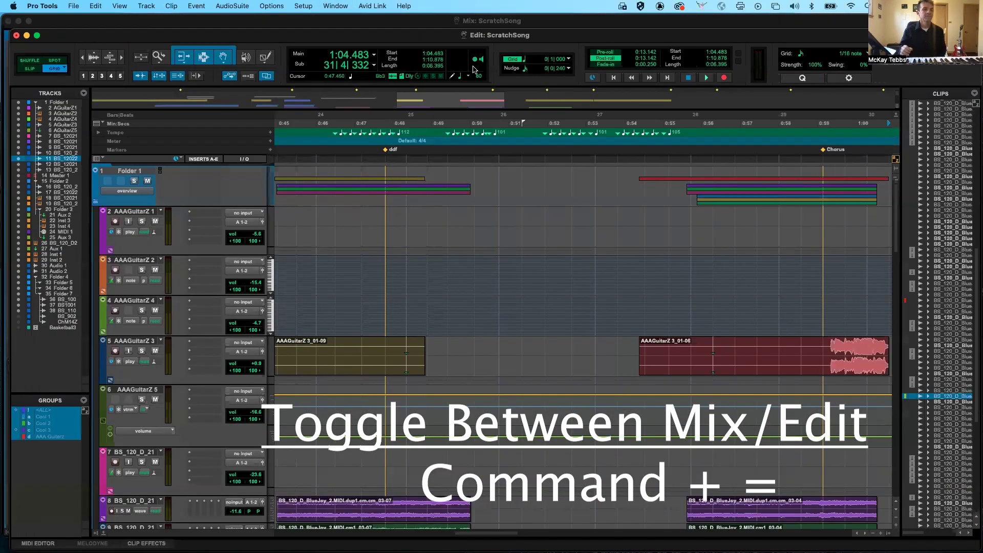